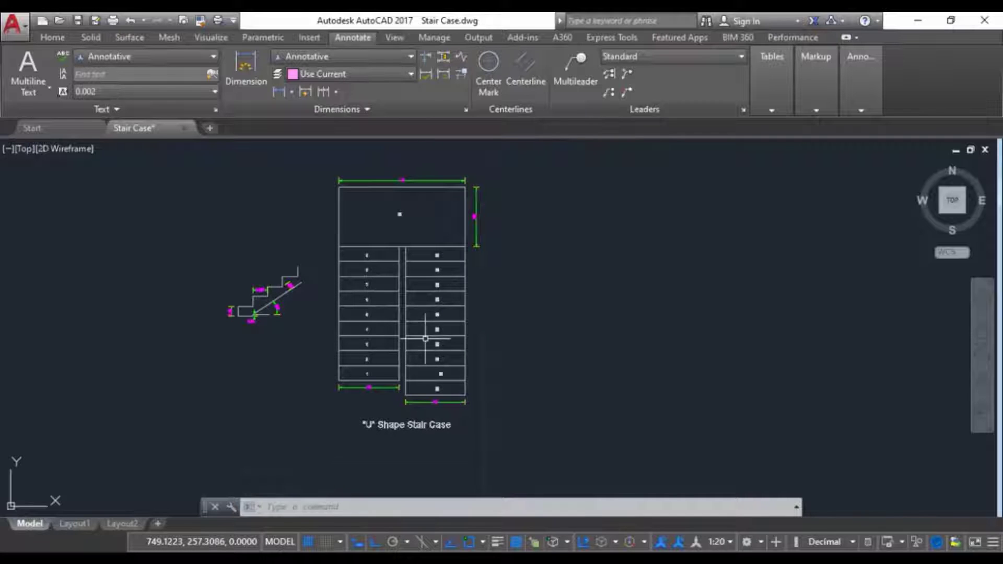
# Switch the drawing to the SW Isometric view and check the small stair section's tread and riser dimensions.
pyautogui.moveTo(979, 214)
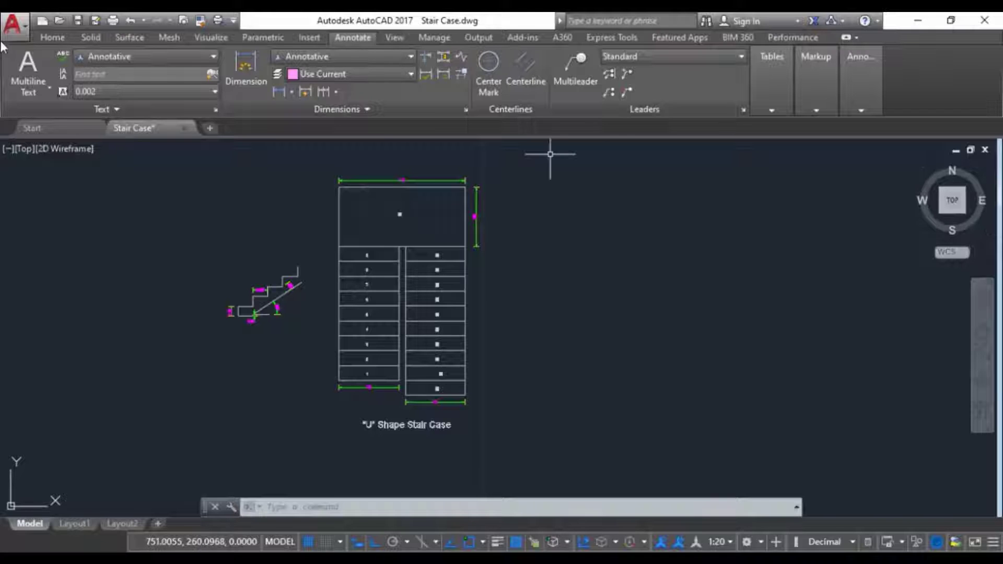
pyautogui.click(64, 39)
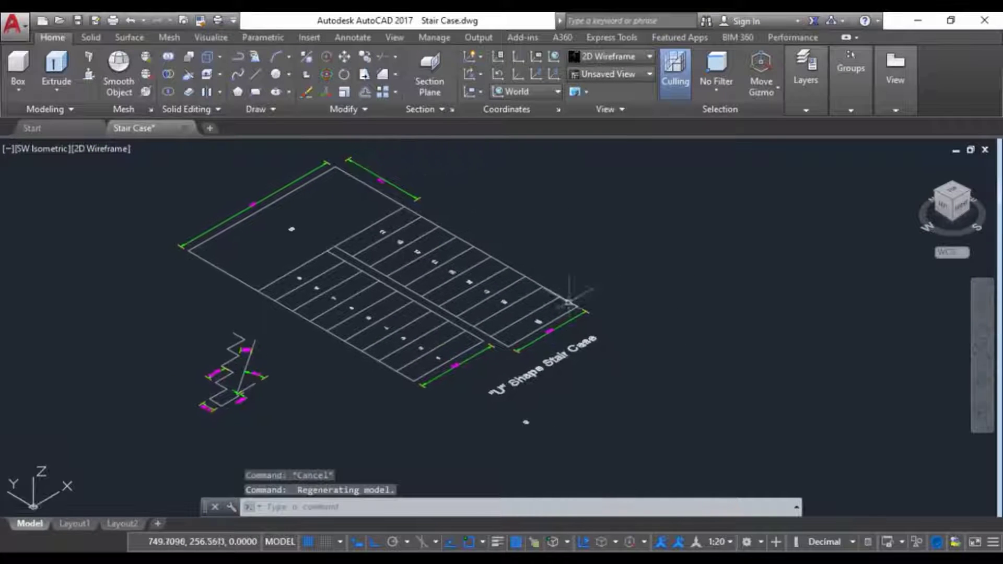
pyautogui.moveTo(635, 287); pyautogui.dragTo(610, 305, button='middle')
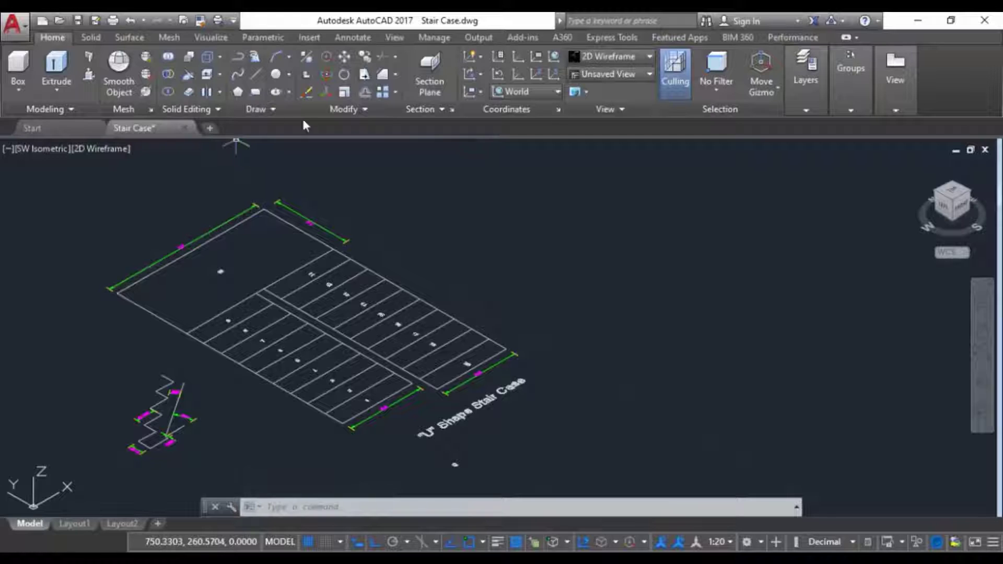
pyautogui.scroll(8, 141, 449)
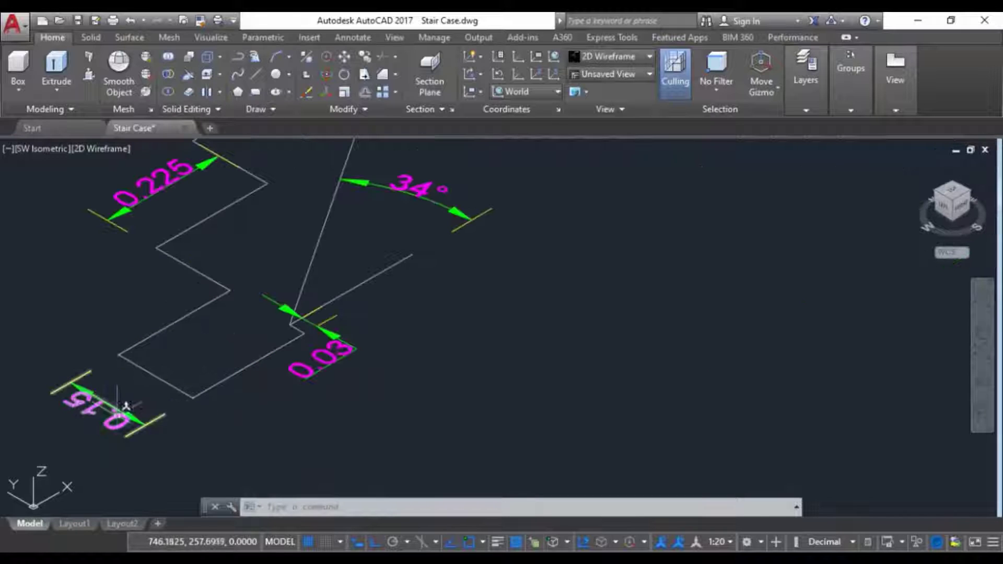
pyautogui.scroll(-6, 292, 283)
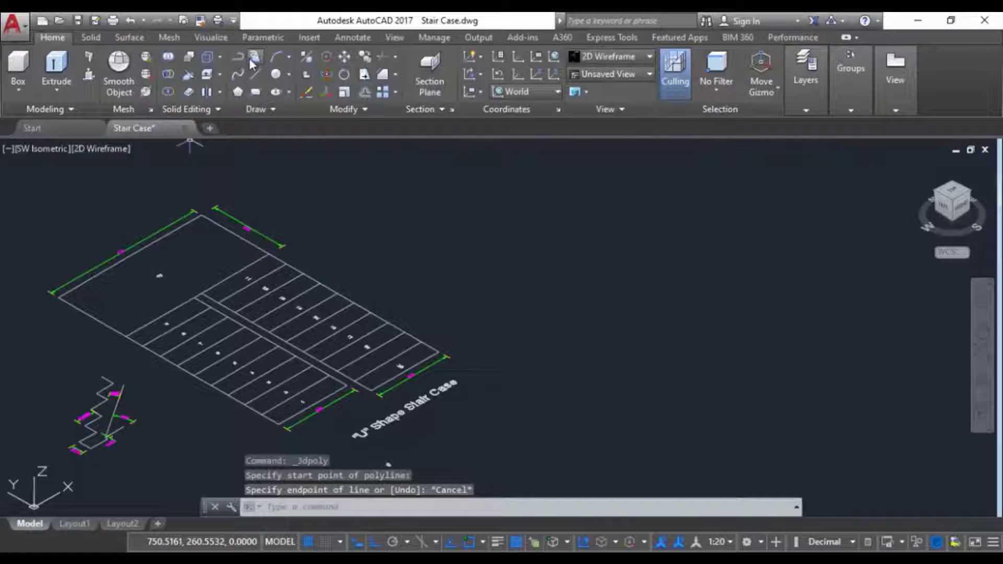
# Start a 3D polyline in the empty space beside the stair plan with a 0.225 tread segment along the Y axis.
pyautogui.click(255, 58)
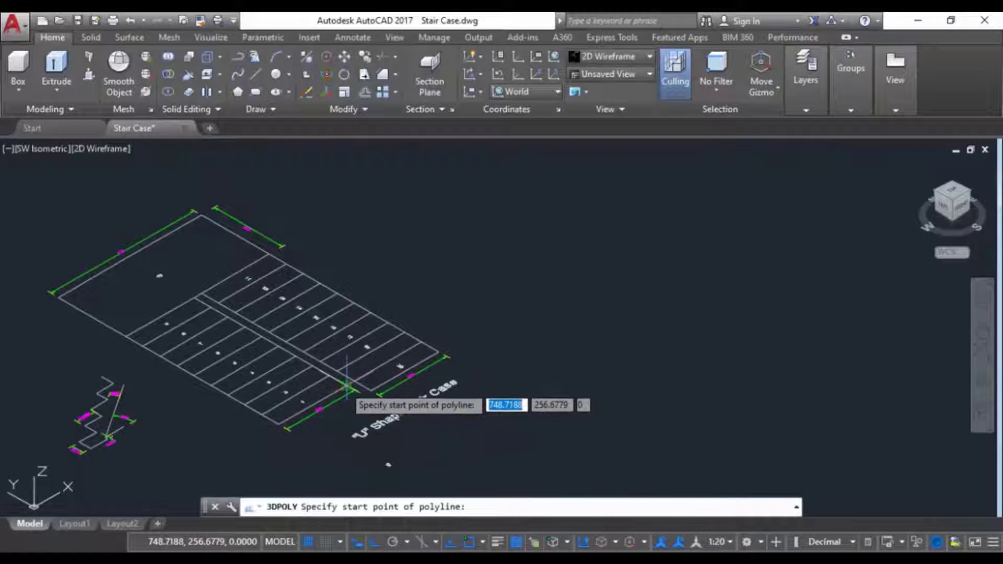
pyautogui.click(539, 274)
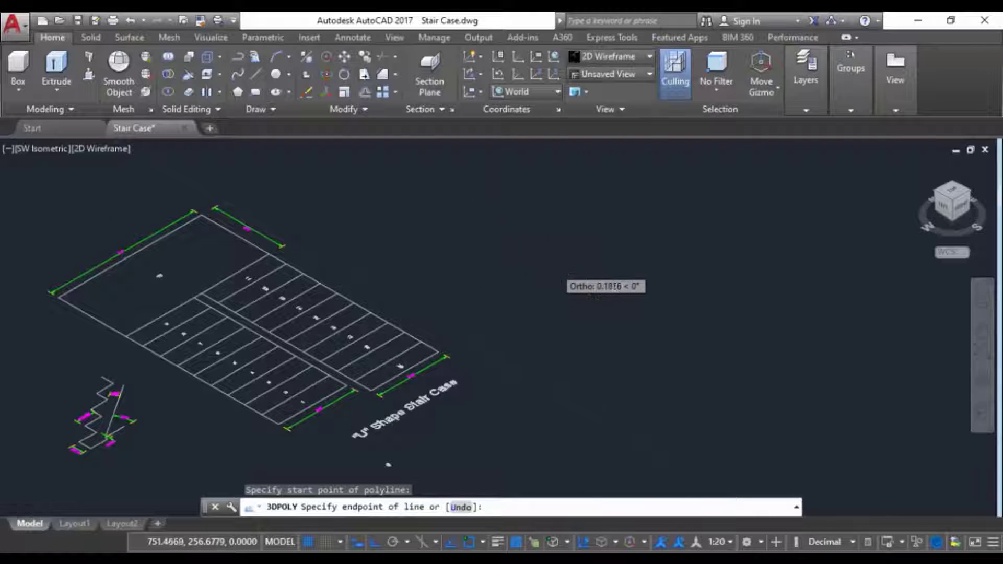
pyautogui.scroll(3, 549, 269)
pyautogui.scroll(-3, 543, 267)
pyautogui.scroll(5, 543, 269)
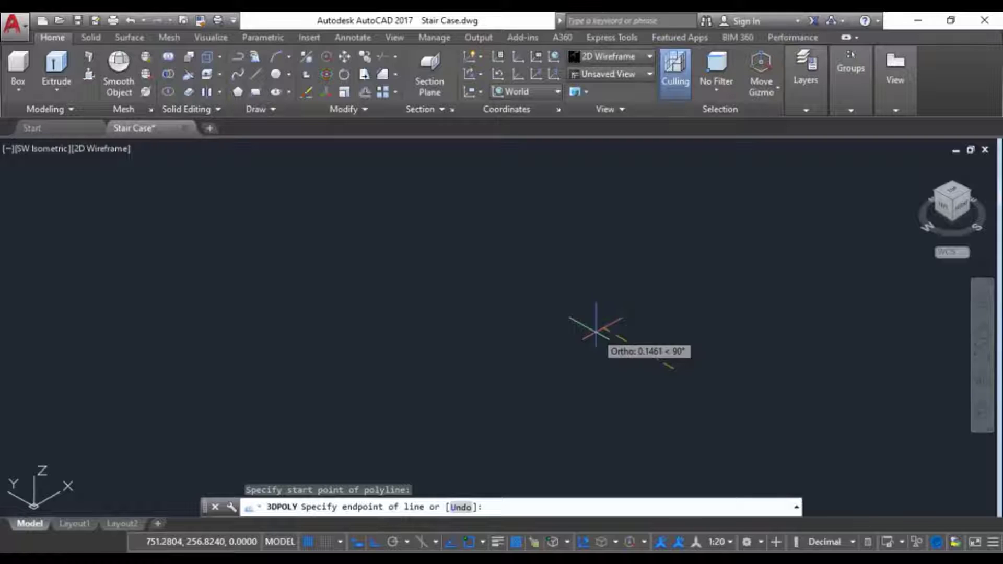
pyautogui.write('.22')
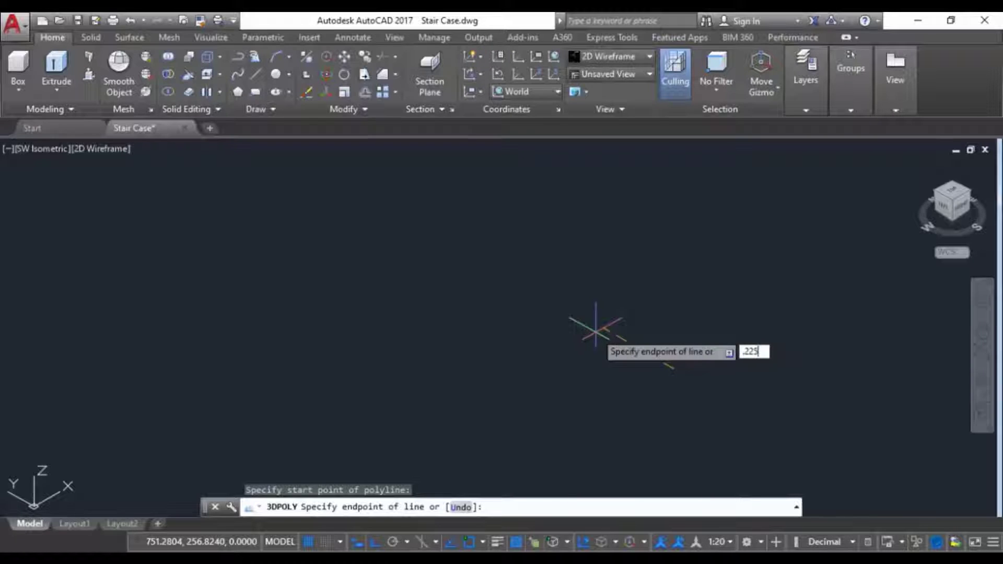
pyautogui.write('5')
pyautogui.press('Return')
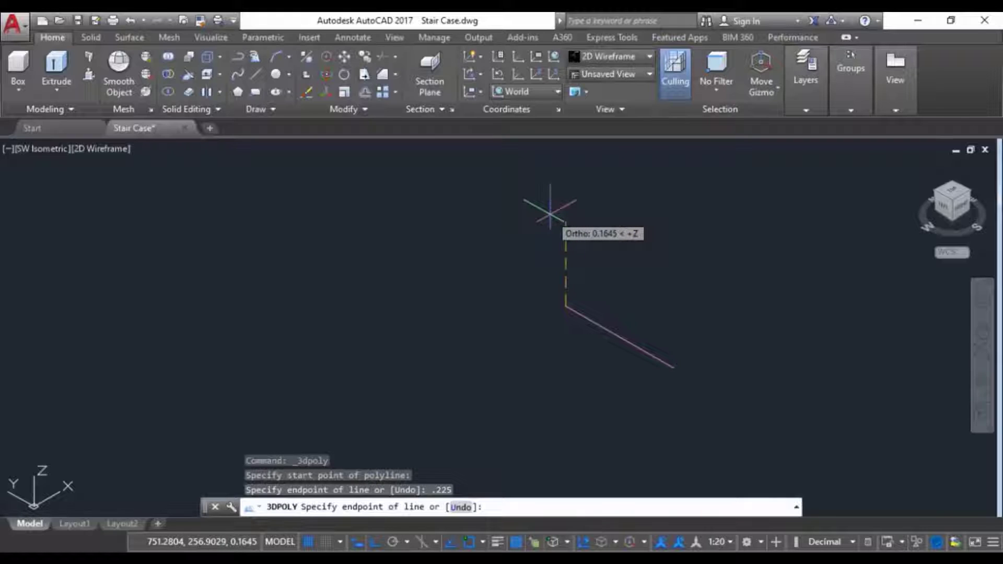
# Continue the 3D polyline with a 0.15 vertical riser and a second 0.225 tread, and end it.
pyautogui.write('.15')
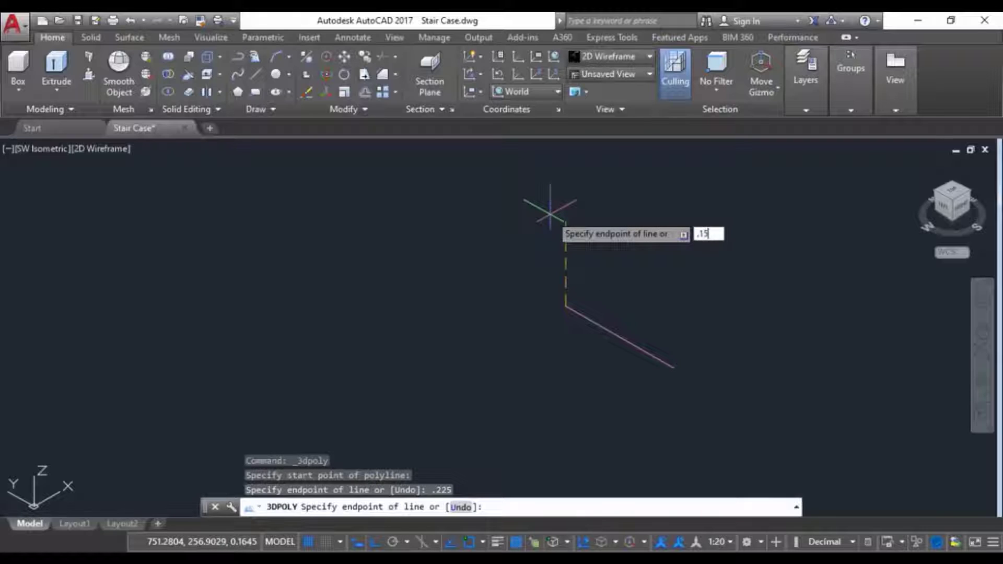
pyautogui.press('Return')
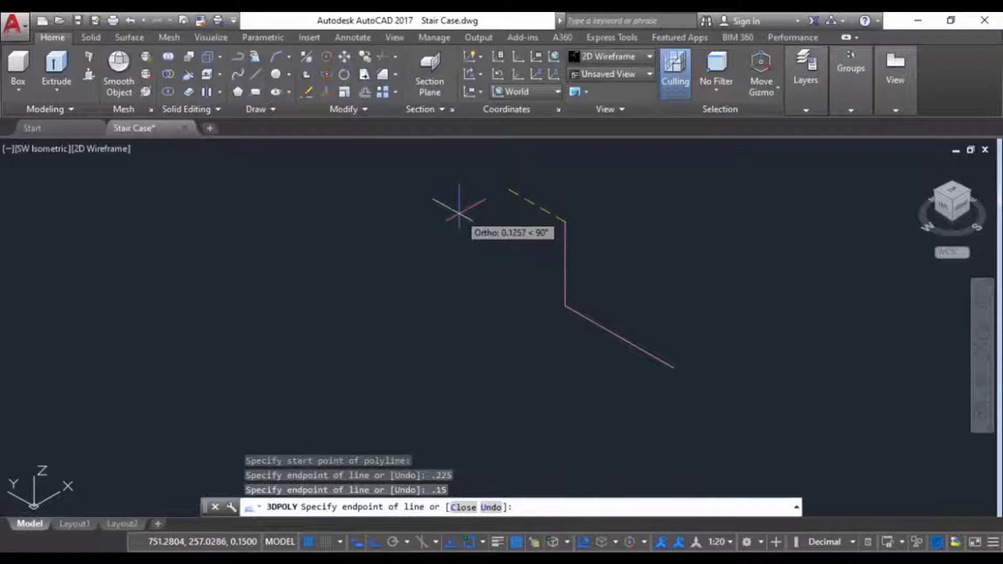
pyautogui.write('.225')
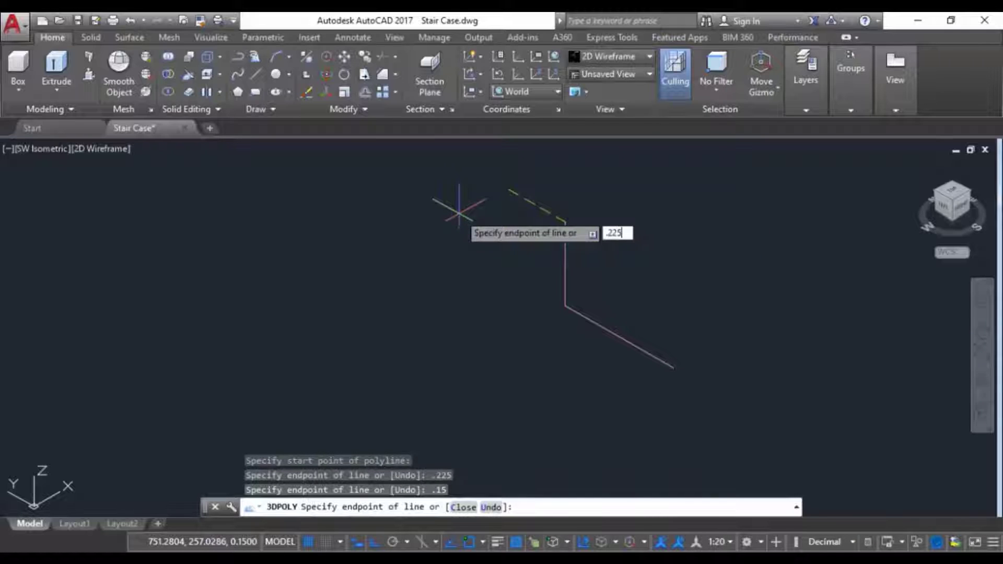
pyautogui.press('Return')
pyautogui.press('Escape')
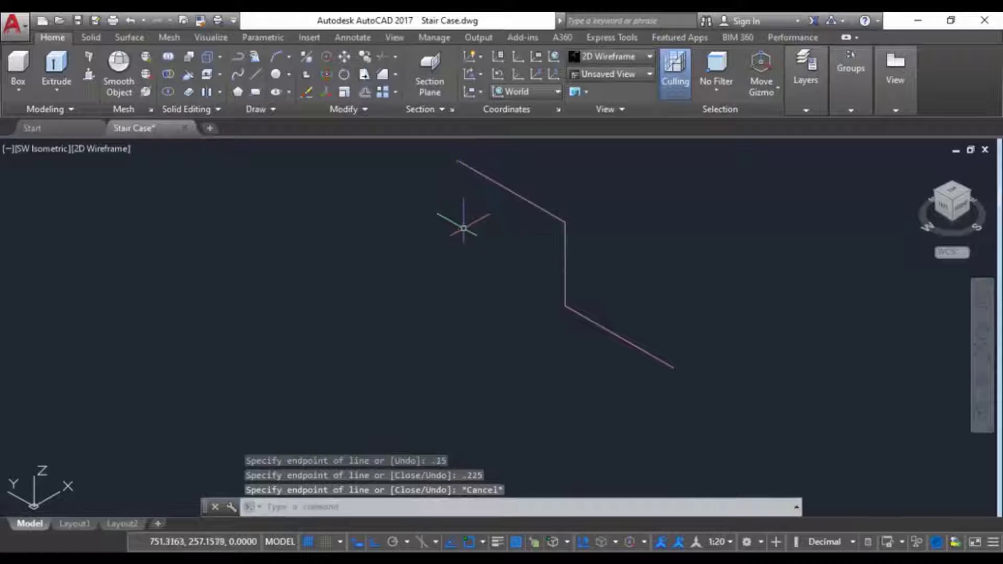
# Draw a 0.15 vertical line straight down from the polyline's lower end.
pyautogui.scroll(-5, 587, 291)
pyautogui.scroll(4, 611, 326)
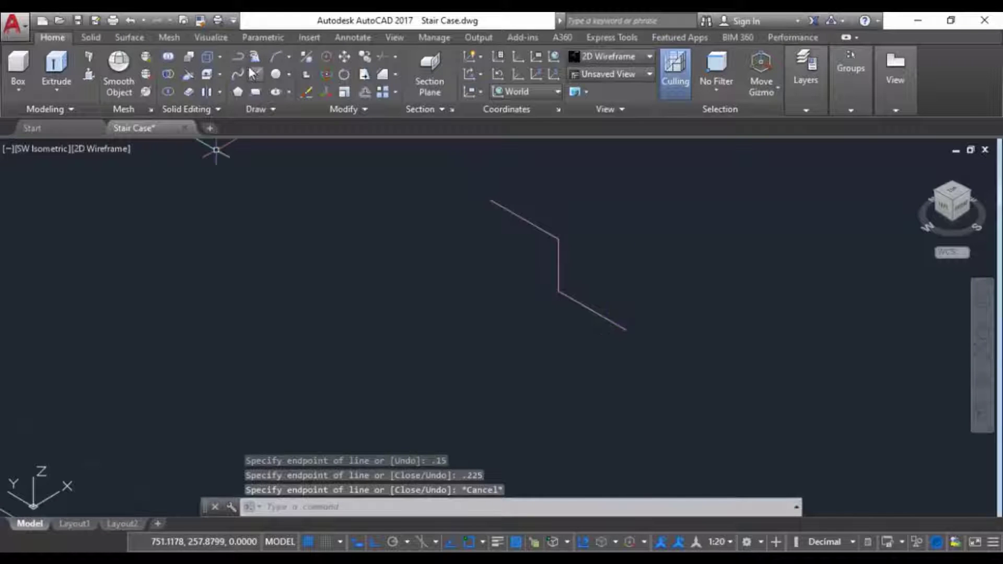
pyautogui.click(255, 74)
pyautogui.click(626, 330)
pyautogui.write('.')
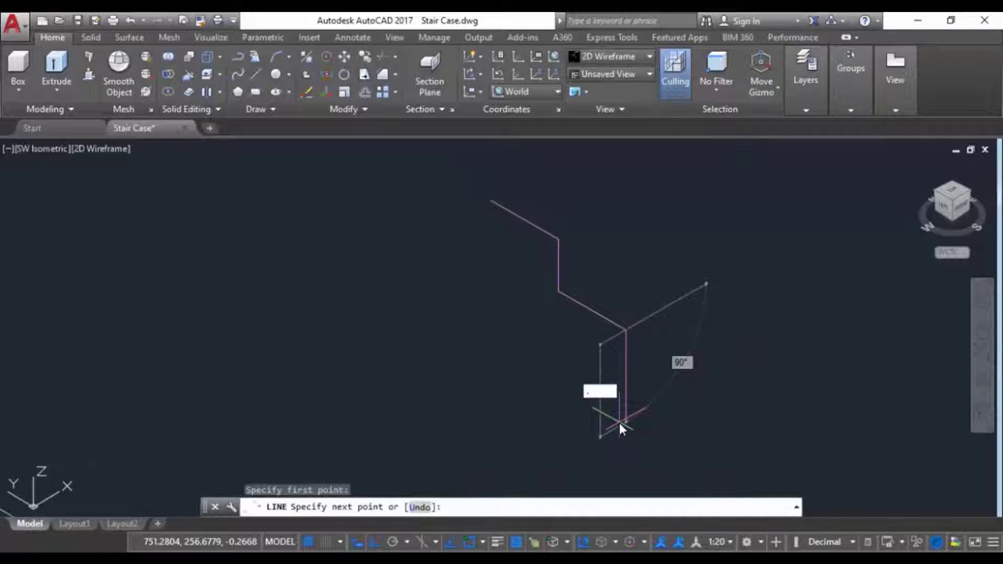
pyautogui.write('15')
pyautogui.press('Return')
pyautogui.press('Escape')
# Draw a 0.225 line along the Y axis from the bottom of the lowest riser, running back under the first tread.
pyautogui.moveTo(603, 367); pyautogui.dragTo(690, 399, button='middle')
pyautogui.click(255, 74)
pyautogui.click(713, 414)
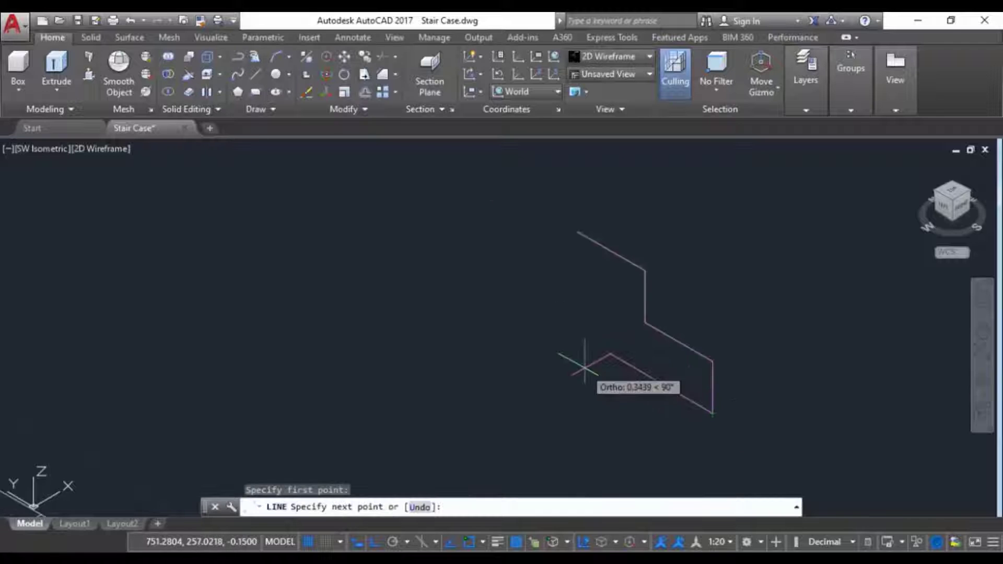
pyautogui.write('.225')
pyautogui.press('Return')
pyautogui.press('Escape')
pyautogui.press('Escape')
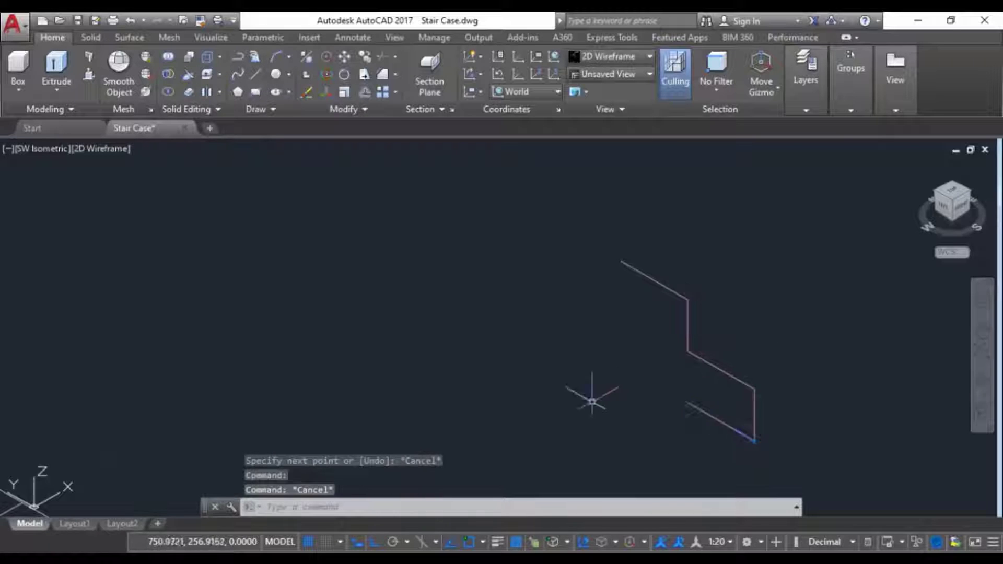
# Explode the 3D polyline into separate tread and riser segments.
pyautogui.scroll(-3, 566, 340)
pyautogui.click(606, 354)
pyautogui.click(349, 109)
pyautogui.click(343, 127)
pyautogui.press('Escape')
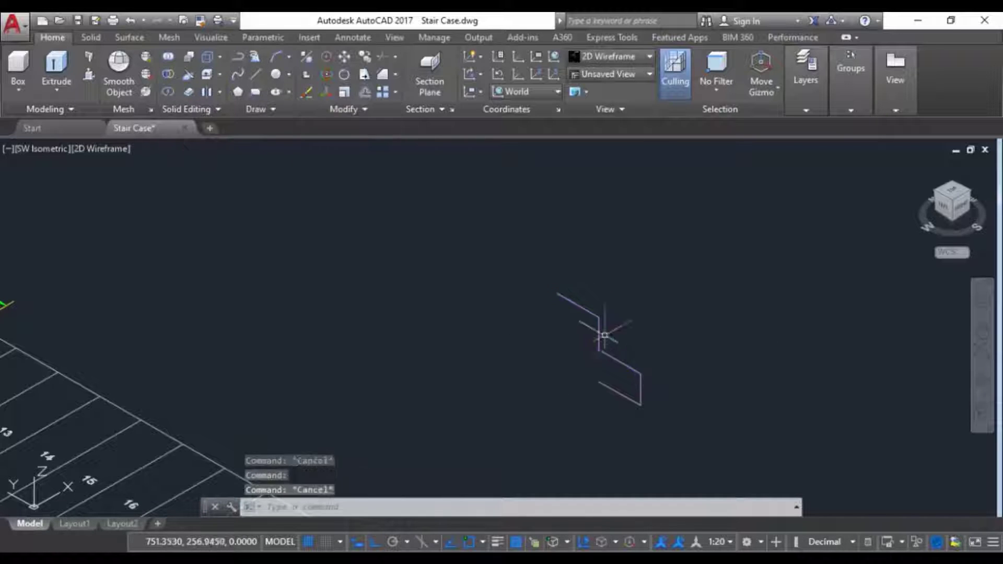
# Copy the upper riser and tread four times up the flight, placing each copy on the next step corner.
pyautogui.click(365, 56)
pyautogui.click(629, 293)
pyautogui.click(581, 334)
pyautogui.press('Return')
pyautogui.click(640, 374)
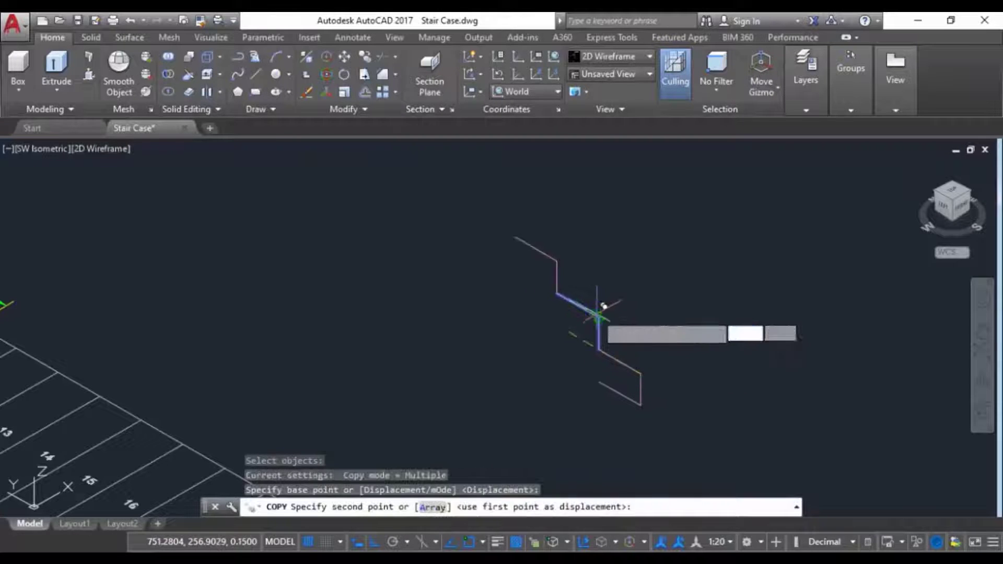
pyautogui.click(599, 318)
pyautogui.click(557, 262)
pyautogui.moveTo(557, 261); pyautogui.dragTo(615, 316, button='middle')
pyautogui.click(573, 257)
pyautogui.click(533, 203)
# Place three more riser-and-tread copies at the top of the flight to complete nine steps.
pyautogui.scroll(-4, 532, 203)
pyautogui.moveTo(532, 203); pyautogui.dragTo(565, 320, button='middle')
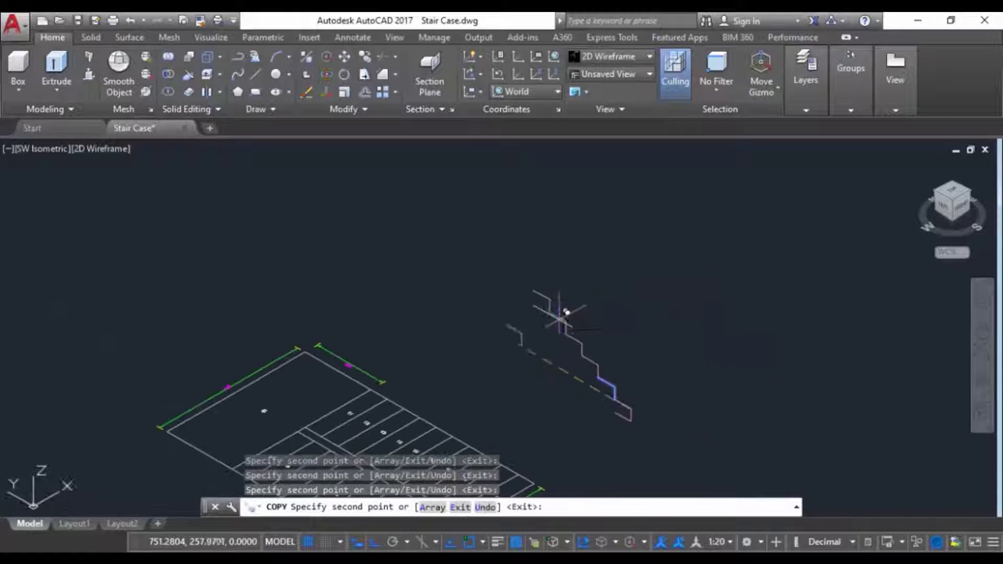
pyautogui.click(550, 299)
pyautogui.click(532, 278)
pyautogui.click(516, 255)
pyautogui.scroll(-2, 448, 241)
pyautogui.scroll(4, 289, 385)
pyautogui.press('Escape')
pyautogui.scroll(-2, 566, 306)
pyautogui.moveTo(778, 257); pyautogui.dragTo(589, 356, button='middle')
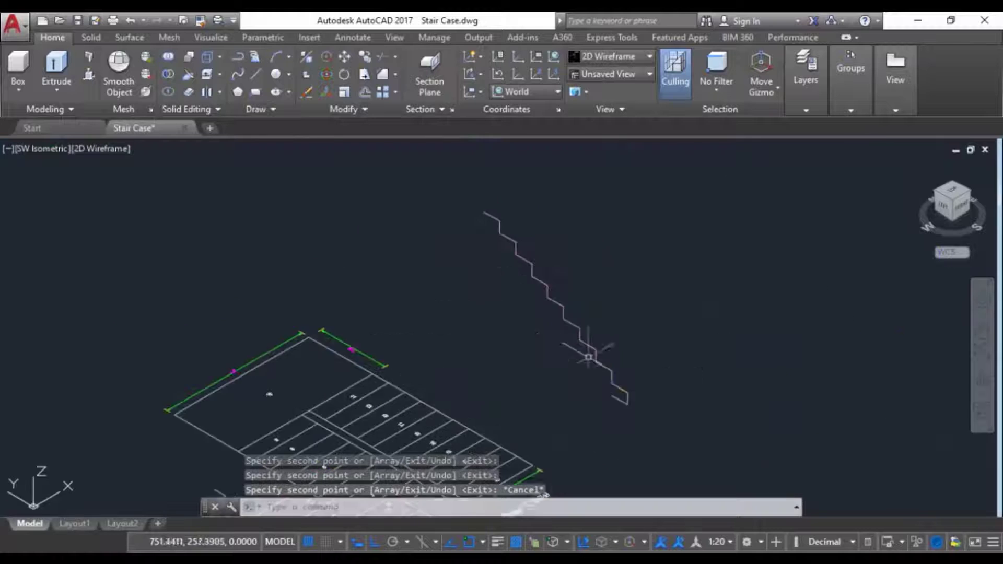
# Draw a 0.15 vertical line down from the far end of the top tread.
pyautogui.scroll(2, 589, 256)
pyautogui.click(255, 74)
pyautogui.scroll(2, 421, 180)
pyautogui.click(431, 184)
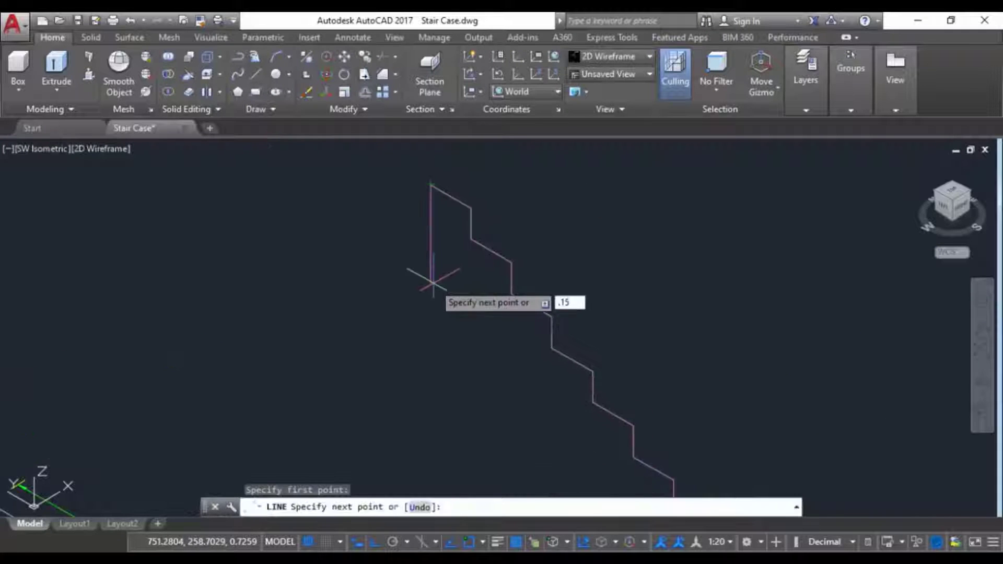
pyautogui.press('Return')
pyautogui.scroll(-4, 474, 302)
pyautogui.press('Escape')
# Draw a diagonal line along the inner step corners from the upper part of the flight to the lowest corner.
pyautogui.press('Return')
pyautogui.click(422, 250)
pyautogui.click(593, 327)
pyautogui.press('Escape')
# Offset the diagonal line 0.1 toward the underside of the stairs and delete the original diagonal.
pyautogui.write('o')
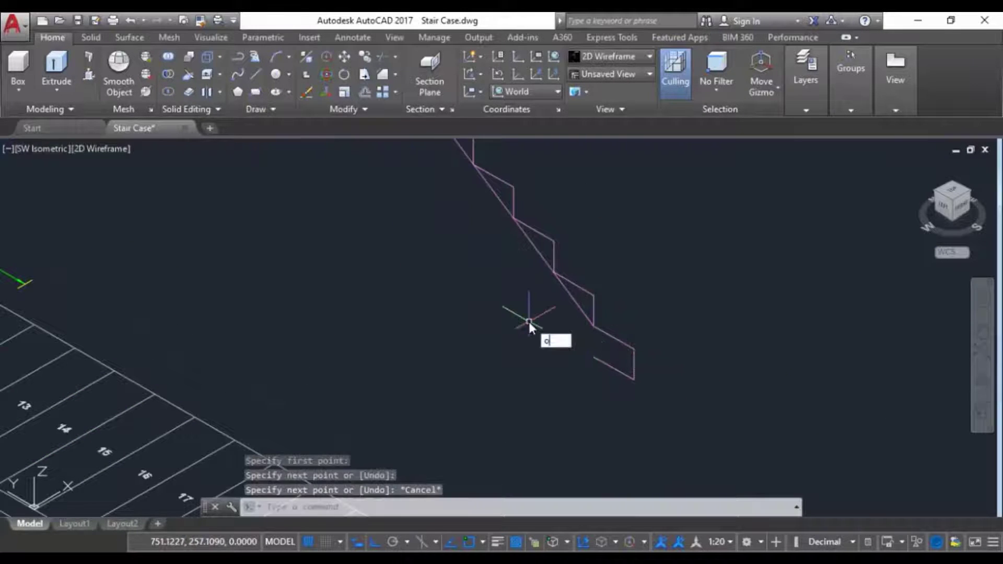
pyautogui.press('Return')
pyautogui.write('.1')
pyautogui.press('Return')
pyautogui.click(541, 256)
pyautogui.click(515, 261)
pyautogui.press('Escape')
pyautogui.click(537, 250)
pyautogui.press('Delete')
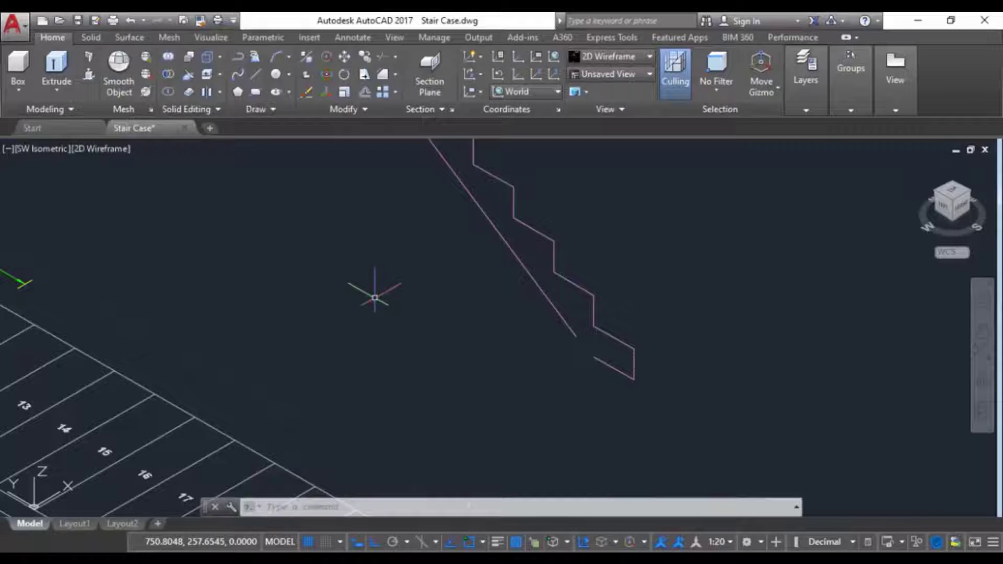
pyautogui.scroll(-2, 375, 298)
pyautogui.scroll(5, 388, 226)
pyautogui.click(255, 74)
pyautogui.scroll(2, 466, 315)
pyautogui.click(408, 215)
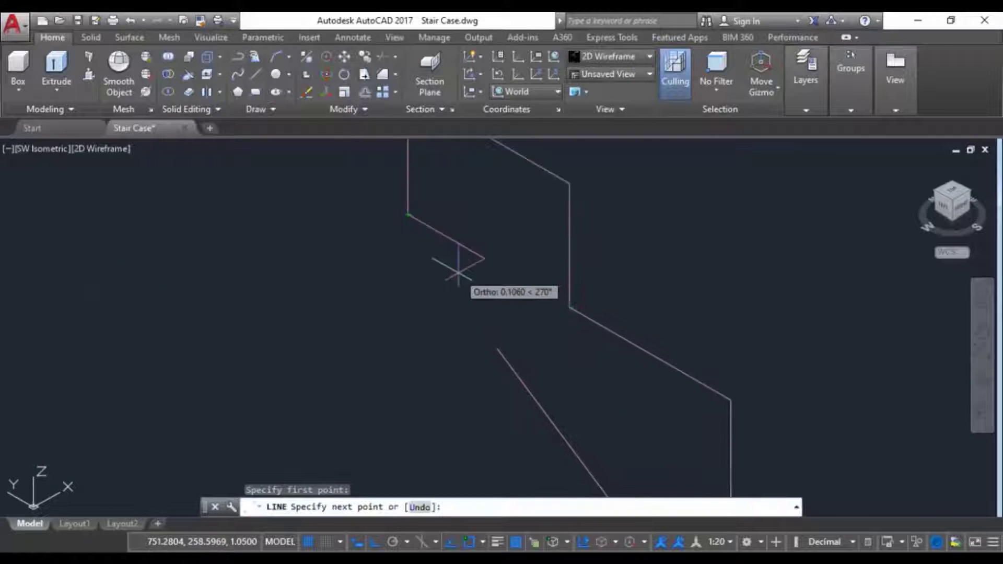
pyautogui.hotkey('ctrl', 'z')
pyautogui.press('Escape')
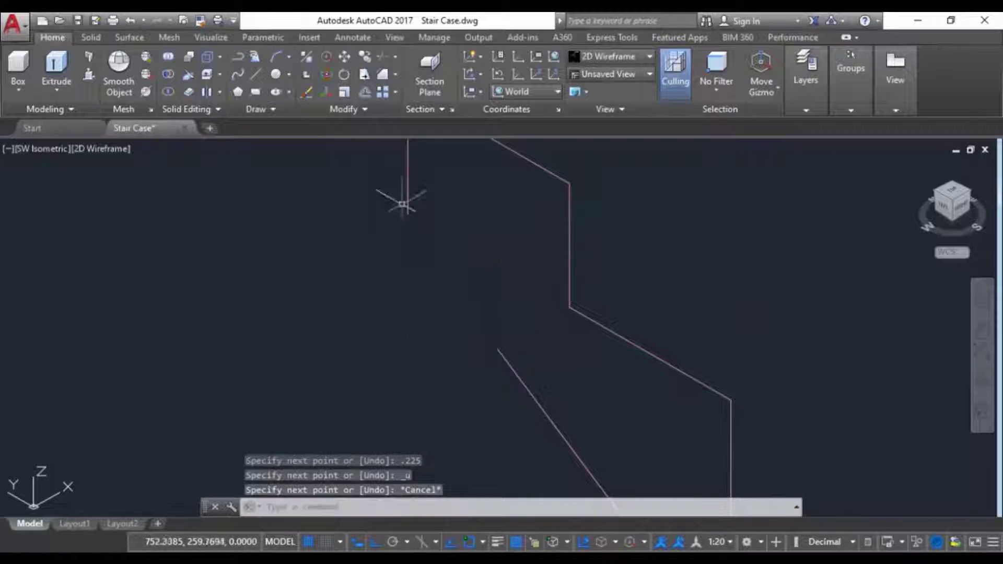
# Try to chamfer the top vertical line with the offset diagonal line.
pyautogui.click(395, 75)
pyautogui.click(401, 126)
pyautogui.click(408, 193)
pyautogui.click(509, 364)
pyautogui.press('Escape')
pyautogui.scroll(-2, 492, 382)
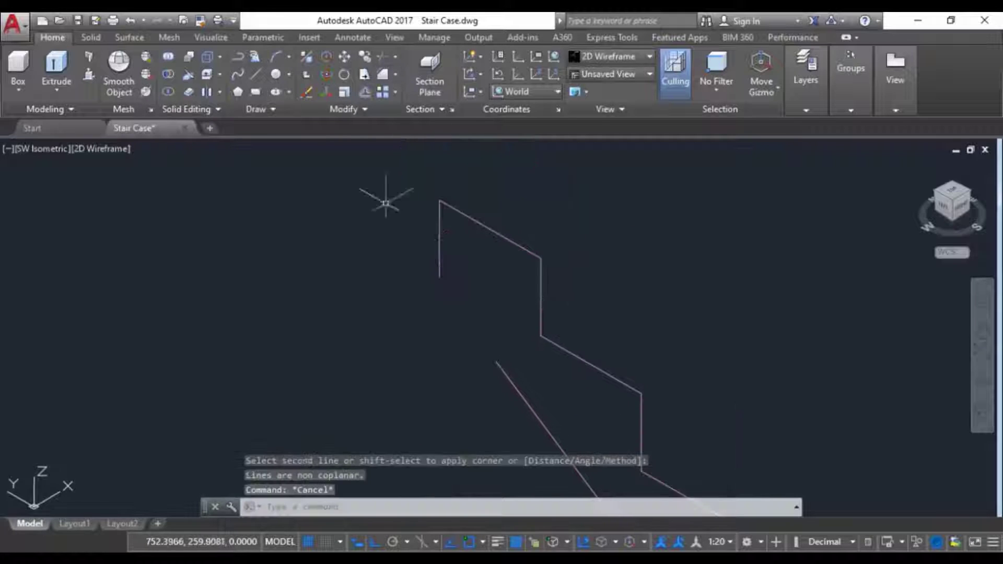
# Copy the offset diagonal line up toward the vertical line at the top of the flight.
pyautogui.click(364, 57)
pyautogui.click(544, 430)
pyautogui.scroll(-5, 543, 430)
pyautogui.press('Return')
pyautogui.click(524, 287)
pyautogui.click(444, 293)
pyautogui.press('Escape')
pyautogui.click(340, 261)
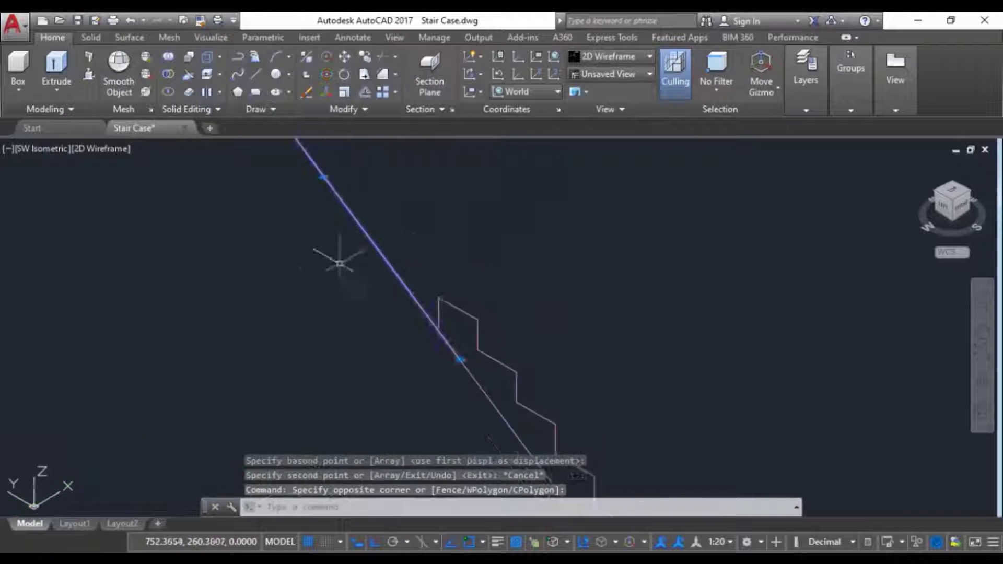
pyautogui.click(325, 228)
pyautogui.scroll(6, 440, 378)
pyautogui.press('Escape')
pyautogui.press('Escape')
pyautogui.click(334, 237)
pyautogui.click(306, 224)
pyautogui.press('Escape')
pyautogui.scroll(-7, 308, 226)
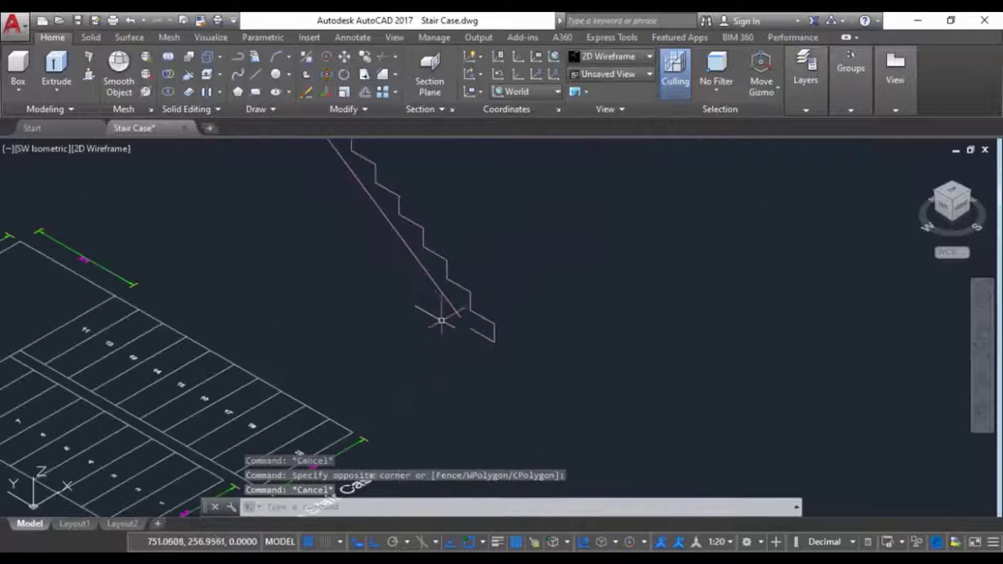
# Erase the copied diagonal line and the vertical line at the top of the flight.
pyautogui.scroll(5, 366, 242)
pyautogui.click(366, 242)
pyautogui.press('Delete')
pyautogui.click(363, 210)
pyautogui.click(310, 223)
pyautogui.press('Delete')
pyautogui.press('Escape')
# Redefine the UCS with the ZAxis option, with its origin at the flight's lowest front corner and Z along world X.
pyautogui.scroll(-4, 307, 223)
pyautogui.scroll(2, 418, 359)
pyautogui.moveTo(418, 358); pyautogui.dragTo(613, 363, button='middle')
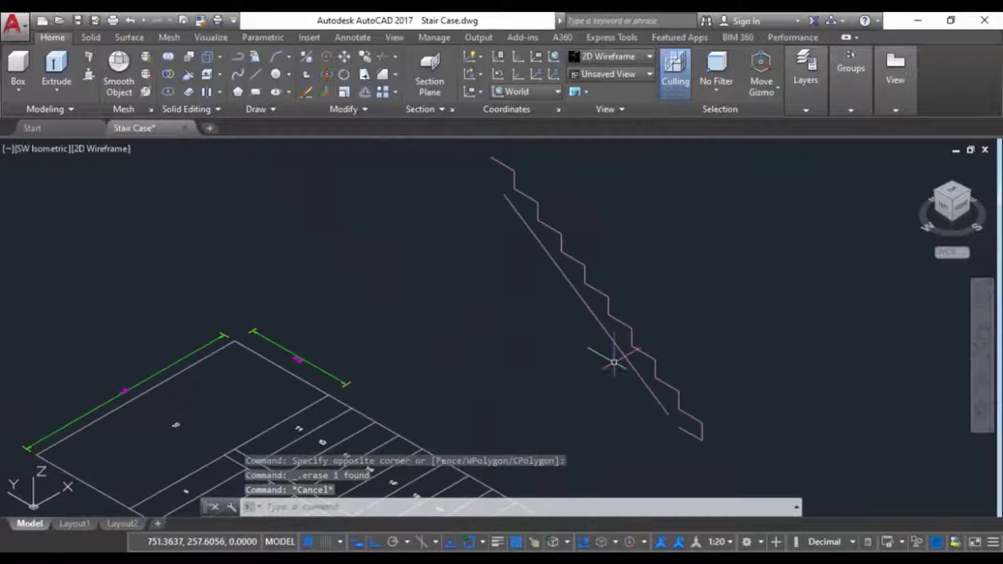
pyautogui.write('ucs')
pyautogui.press('Return')
pyautogui.click(642, 508)
pyautogui.click(702, 441)
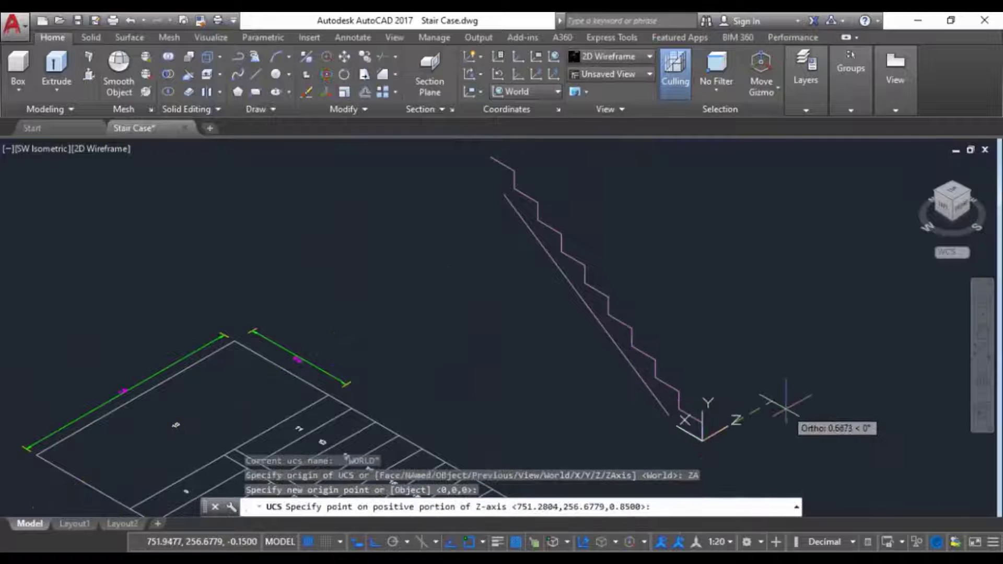
pyautogui.click(784, 406)
pyautogui.press('Escape')
# Draw a vertical line down from the far end of the top tread in the new UCS.
pyautogui.moveTo(605, 311); pyautogui.dragTo(572, 364, button='middle')
pyautogui.click(259, 77)
pyautogui.click(458, 211)
pyautogui.click(458, 256)
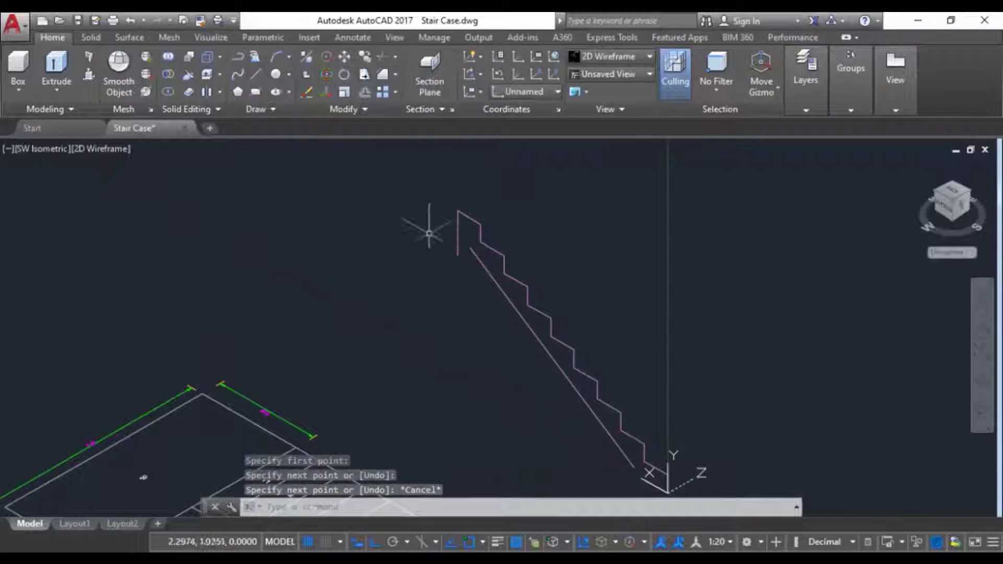
# Try to chamfer the new vertical line with the remaining diagonal line, and erase that diagonal.
pyautogui.click(382, 75)
pyautogui.click(458, 228)
pyautogui.click(491, 275)
pyautogui.click(491, 275)
pyautogui.press('Delete')
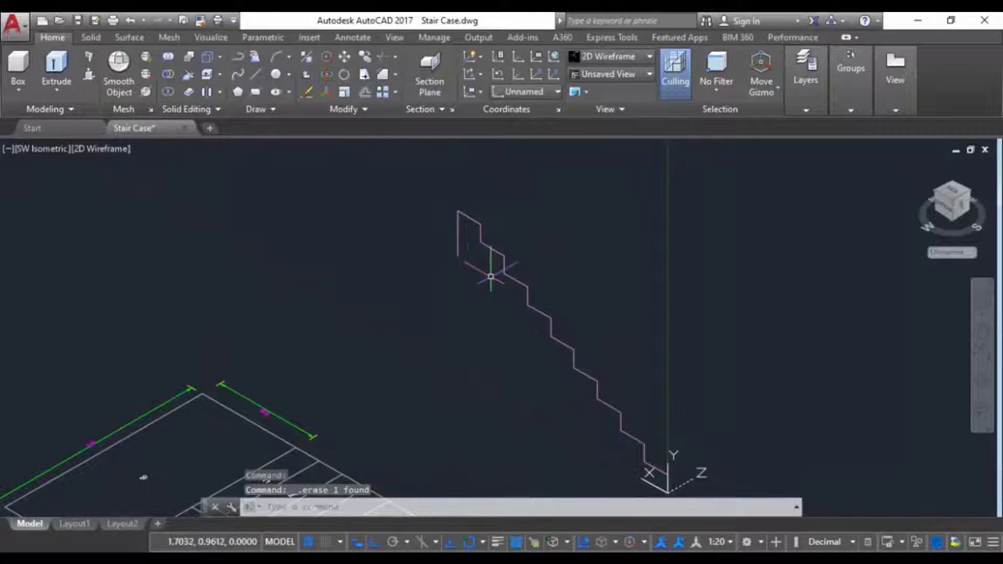
# Draw a diagonal line along the inner step corners between an upper and a lower step of the flight.
pyautogui.click(257, 77)
pyautogui.click(504, 274)
pyautogui.click(621, 431)
pyautogui.press('Escape')
# Offset the new diagonal line toward the underside of the stairs, using the current offset distance.
pyautogui.click(365, 90)
pyautogui.press('Return')
pyautogui.click(593, 396)
pyautogui.click(549, 389)
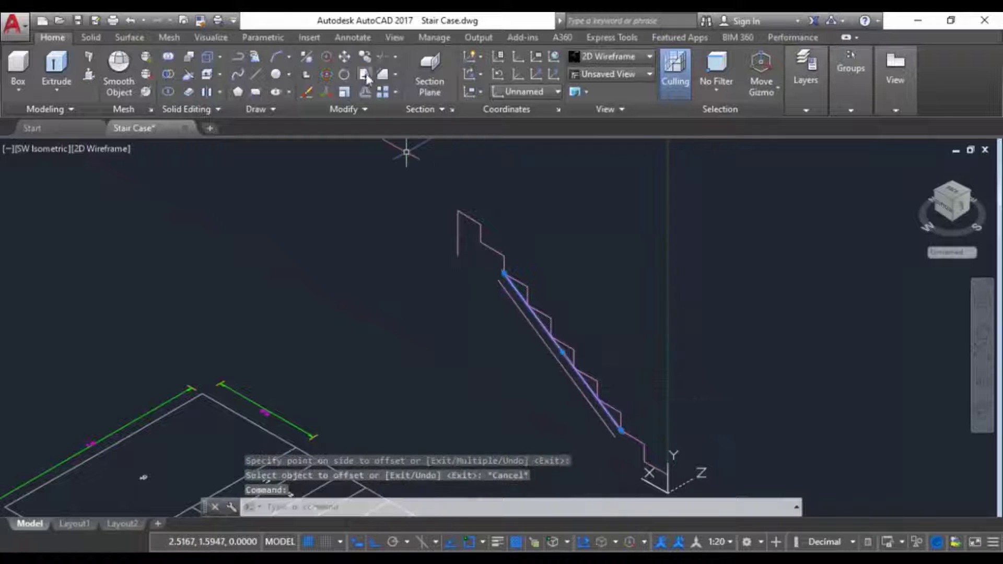
# Erase the inner-corner diagonal and chamfer the vertical line at the top of the flight with the offset underside line.
pyautogui.click(383, 75)
pyautogui.click(459, 226)
pyautogui.click(519, 309)
# Chamfer the sloped underside line with the short base line at the foot of the flight.
pyautogui.moveTo(591, 412); pyautogui.dragTo(545, 330, button='middle')
pyautogui.press('Return')
pyautogui.click(566, 352)
pyautogui.click(615, 407)
pyautogui.scroll(8, 615, 407)
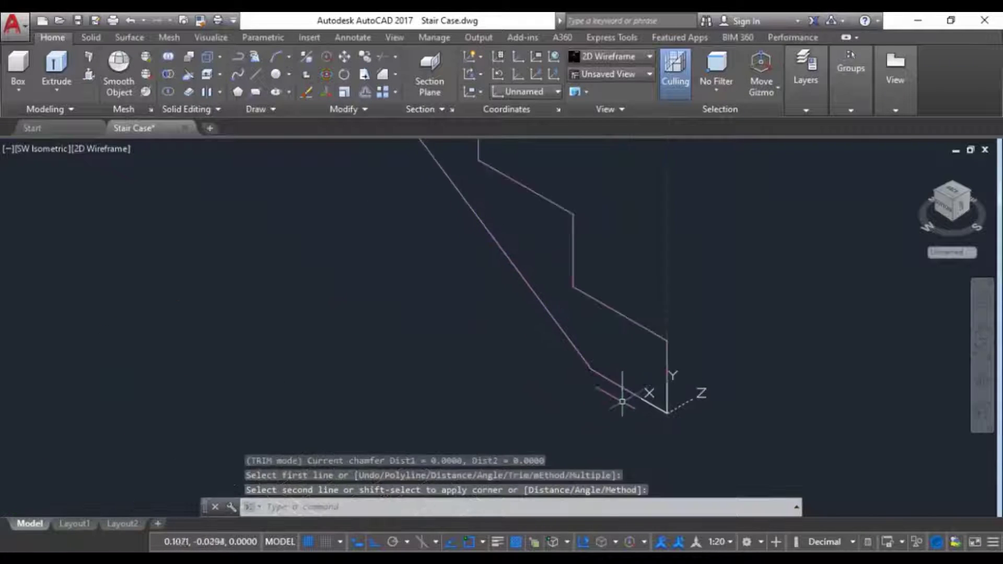
pyautogui.scroll(-2, 625, 372)
pyautogui.press('Escape')
pyautogui.scroll(-5, 546, 353)
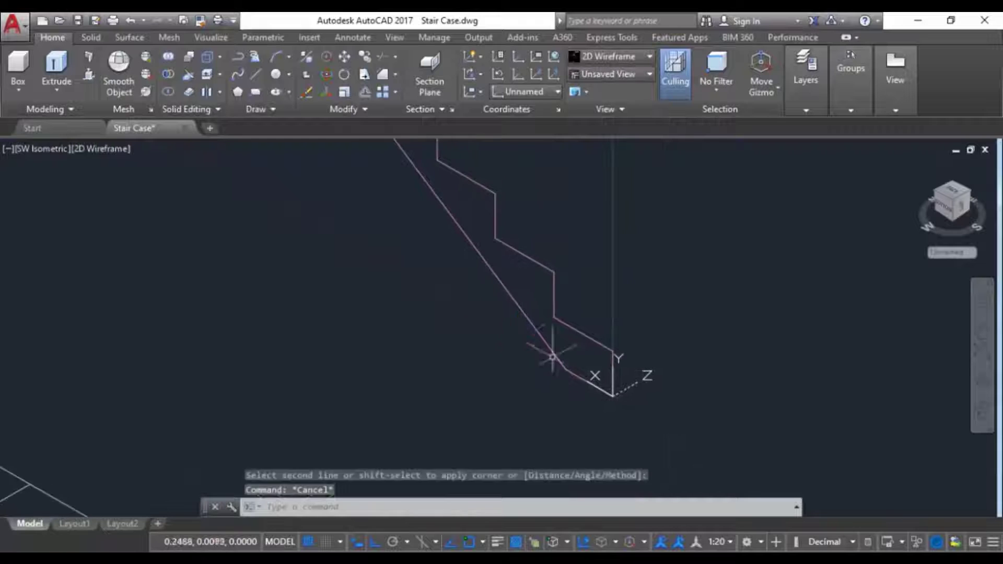
pyautogui.scroll(2, 263, 261)
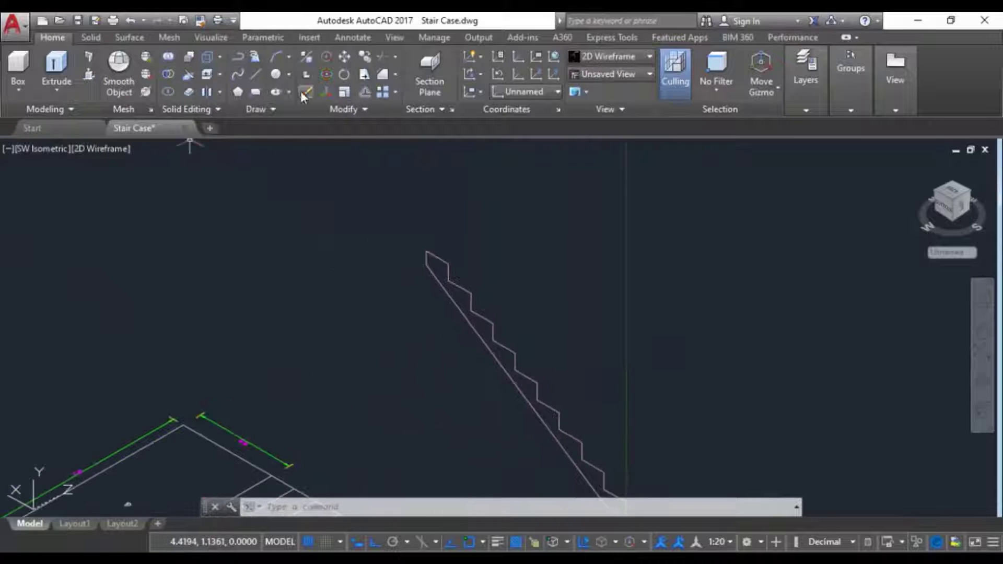
# Draw a 0.15-wide rectangle from the corner where the underside meets the top vertical line, with Ortho off.
pyautogui.click(251, 96)
pyautogui.scroll(6, 421, 257)
pyautogui.click(458, 312)
pyautogui.scroll(-3, 353, 210)
pyautogui.moveTo(353, 210); pyautogui.dragTo(450, 355, button='middle')
pyautogui.press('F8')
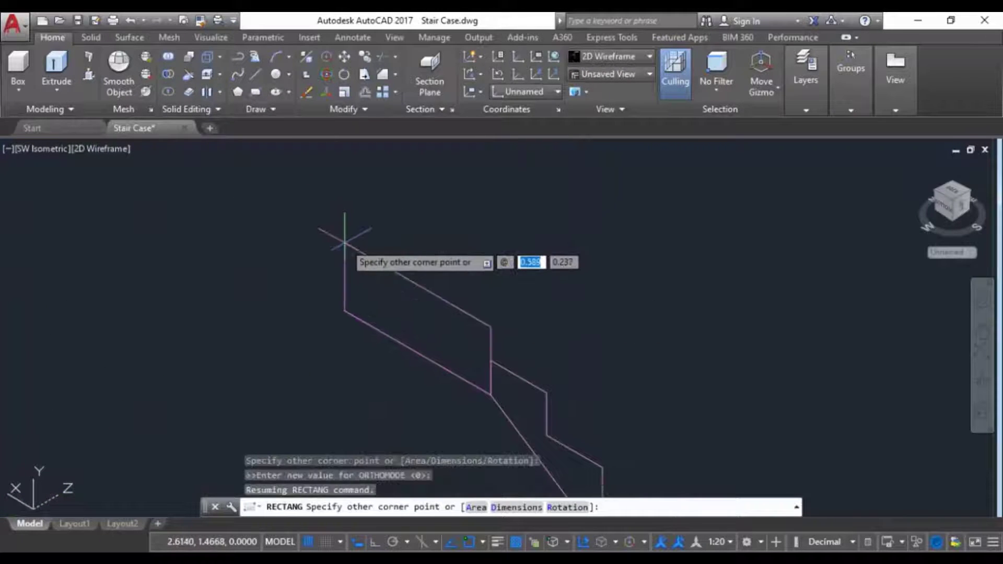
pyautogui.write('.15')
pyautogui.press('Tab')
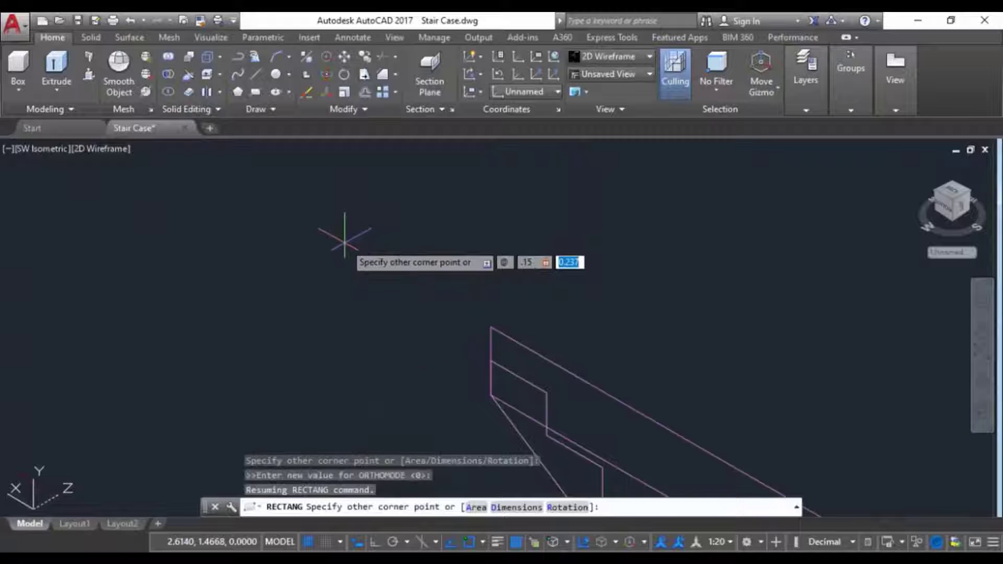
pyautogui.press('Return')
pyautogui.scroll(-4, 437, 327)
pyautogui.scroll(2, 437, 325)
# Rotate the rectangle about its lower corner so its long side runs parallel to the treads.
pyautogui.click(344, 75)
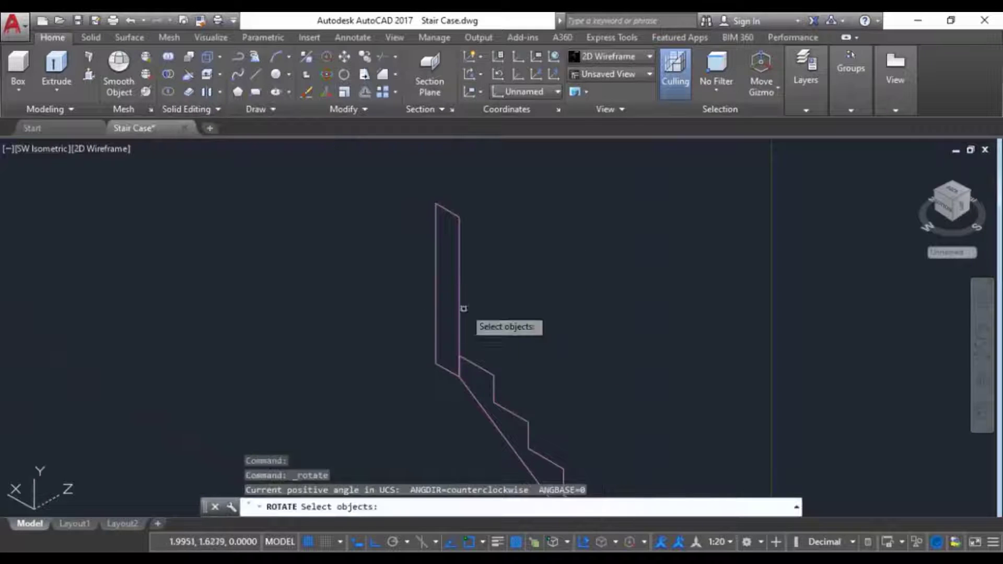
pyautogui.click(465, 309)
pyautogui.click(443, 293)
pyautogui.press('Return')
pyautogui.click(475, 371)
pyautogui.click(505, 287)
pyautogui.scroll(-2, 449, 247)
# Move the rectangle by its lower end corner to the top of the sloped underside, extending away from the flight as a landing.
pyautogui.click(597, 356)
pyautogui.click(344, 56)
pyautogui.scroll(4, 695, 450)
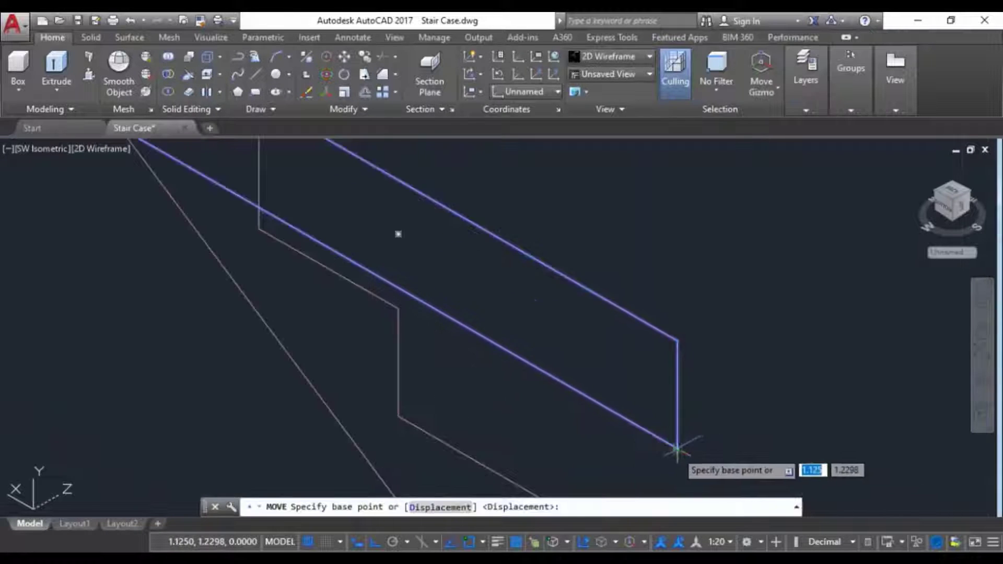
pyautogui.click(678, 447)
pyautogui.scroll(-4, 563, 382)
pyautogui.scroll(2, 416, 308)
pyautogui.click(388, 282)
pyautogui.scroll(2, 388, 282)
pyautogui.moveTo(261, 145); pyautogui.dragTo(595, 295, button='middle')
# Stretch the landing rectangle's upper edge down to the level of the top tread.
pyautogui.scroll(-4, 594, 296)
pyautogui.click(682, 302)
pyautogui.click(638, 307)
pyautogui.scroll(4, 649, 310)
pyautogui.click(631, 275)
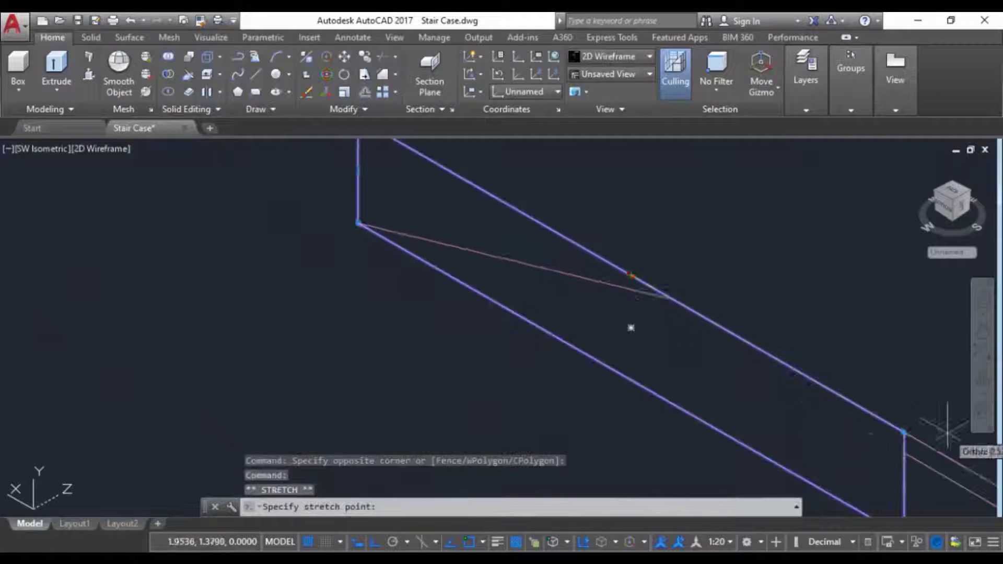
pyautogui.scroll(-3, 643, 301)
pyautogui.press('Escape')
pyautogui.scroll(-4, 449, 273)
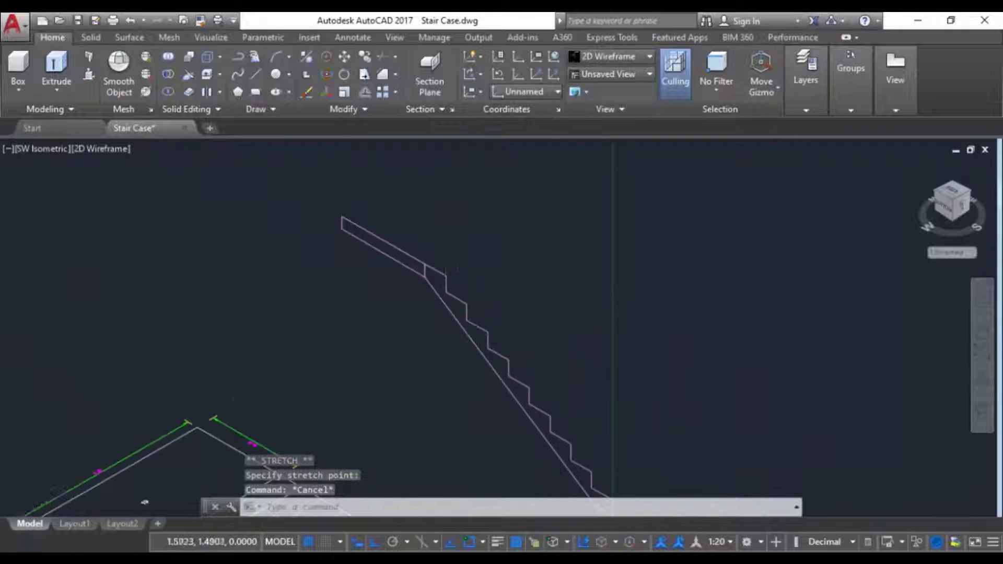
# Try to press-pull the flight's stepped profile area into a solid.
pyautogui.scroll(3, 510, 381)
pyautogui.scroll(-3, 500, 403)
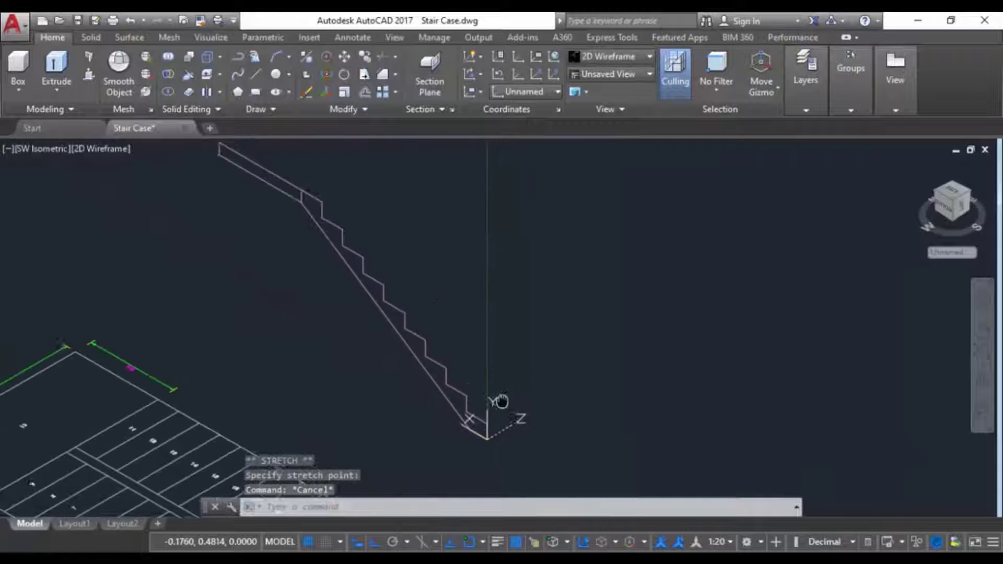
pyautogui.scroll(2, 475, 388)
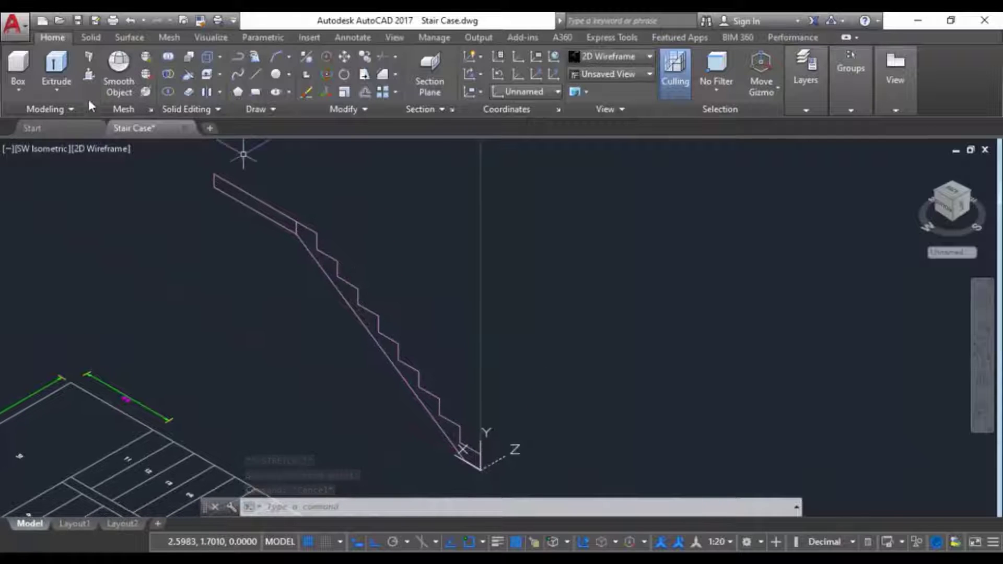
pyautogui.click(89, 74)
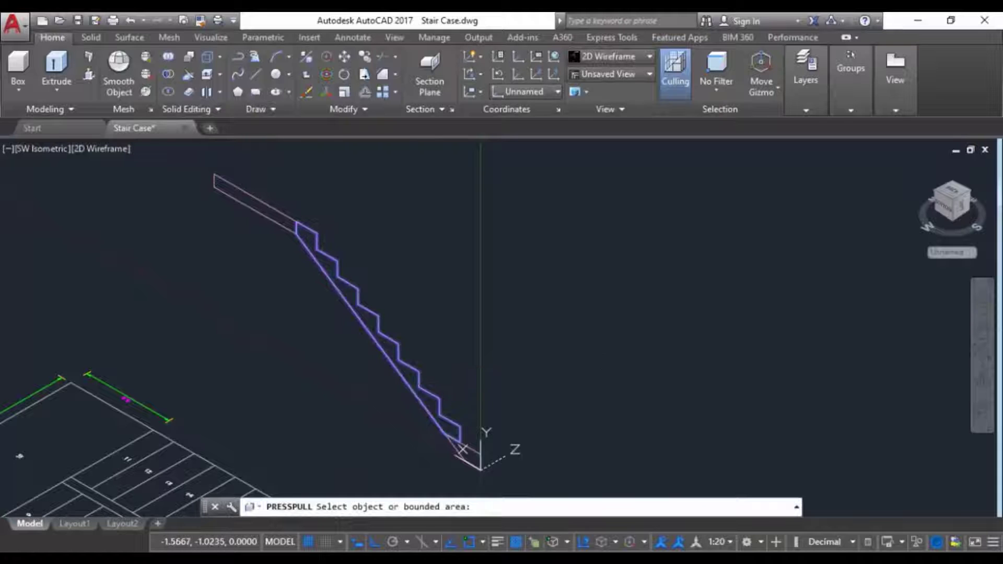
pyautogui.click(387, 337)
pyautogui.scroll(5, 444, 265)
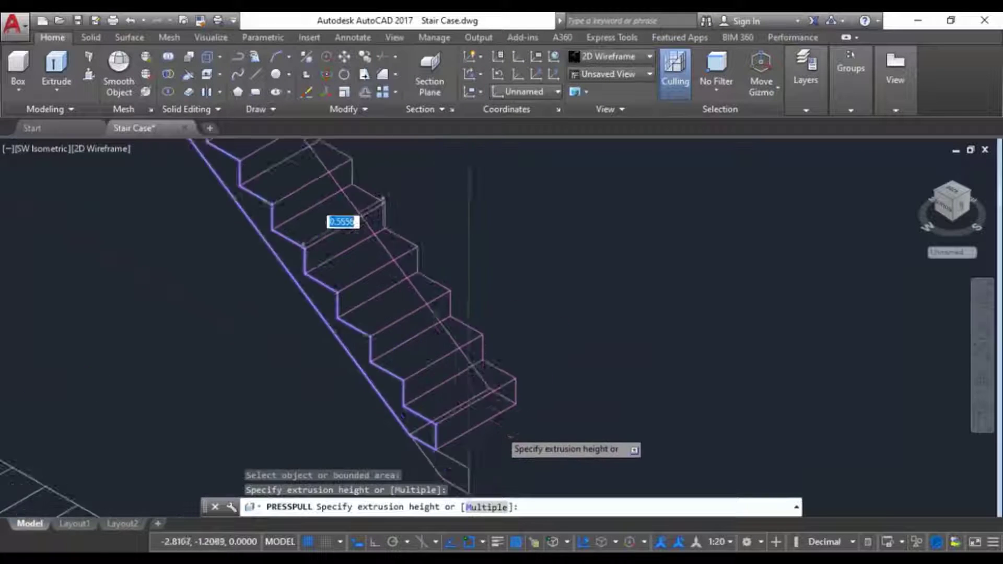
pyautogui.press('Escape')
pyautogui.press('Escape')
pyautogui.press('Escape')
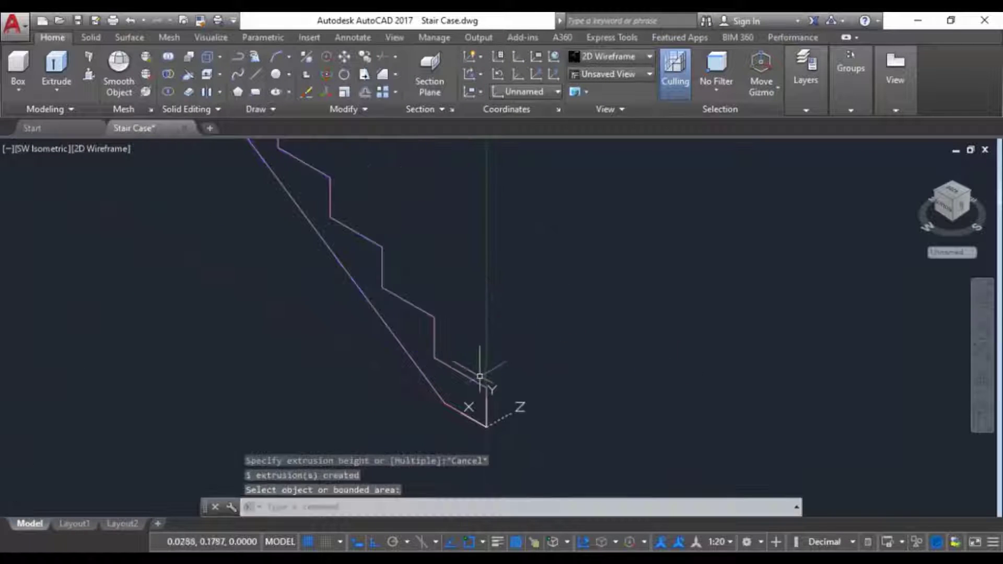
# Regenerate the drawing display with the RE command.
pyautogui.moveTo(424, 388); pyautogui.dragTo(462, 411, button='middle')
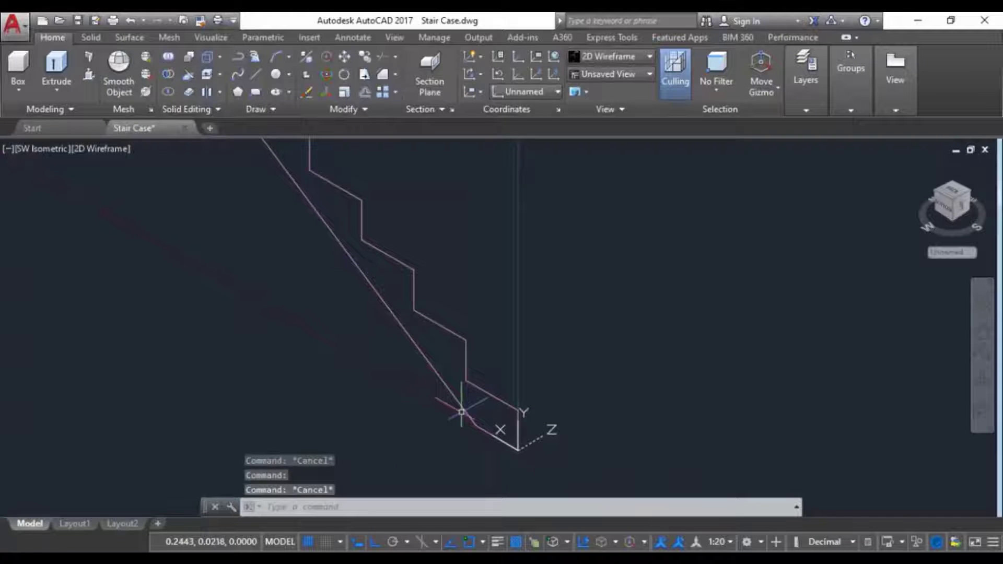
pyautogui.press('Return')
pyautogui.scroll(-3, 462, 412)
pyautogui.scroll(2, 505, 442)
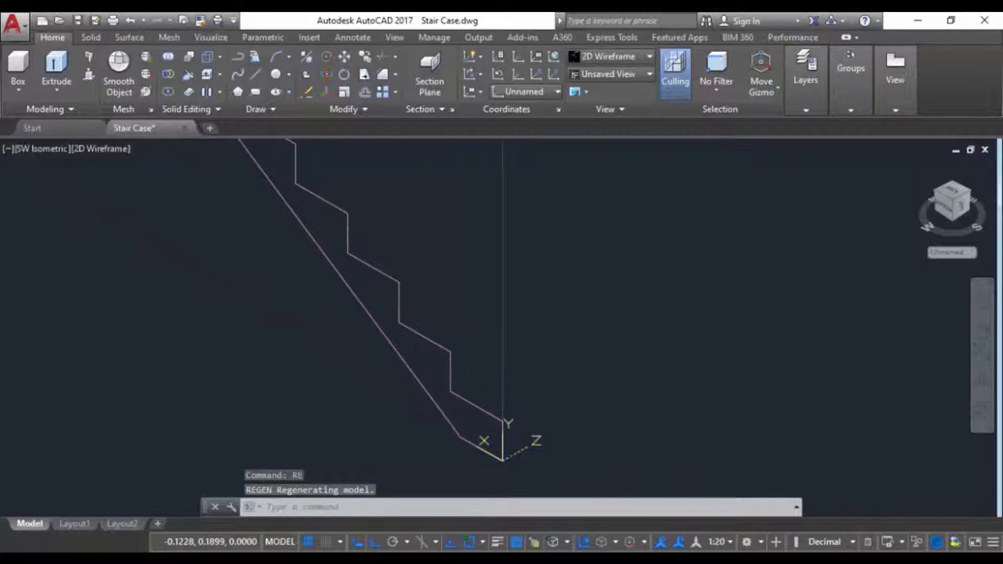
pyautogui.scroll(-3, 505, 442)
pyautogui.moveTo(502, 442); pyautogui.dragTo(426, 438, button='middle')
pyautogui.scroll(3, 433, 437)
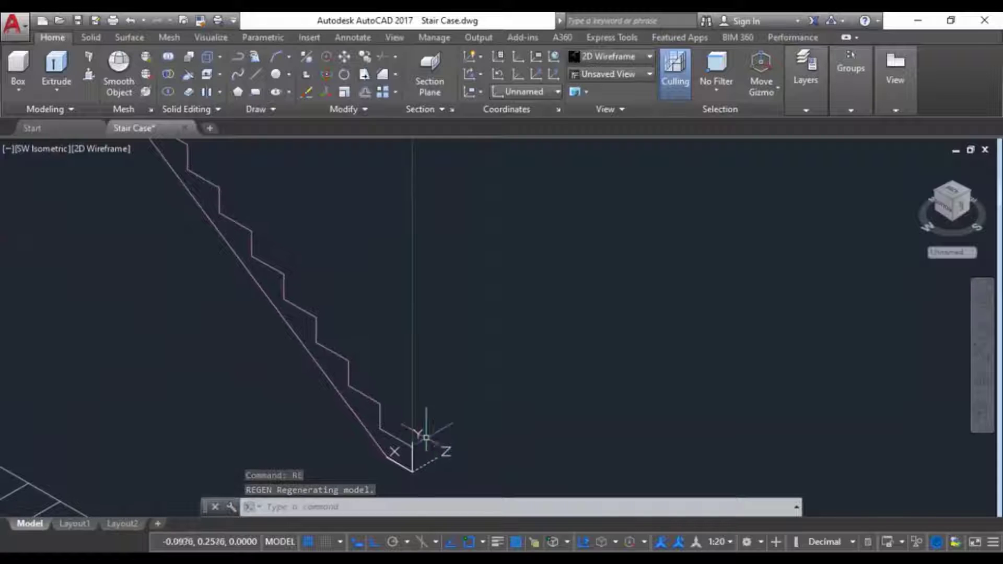
pyautogui.click(91, 79)
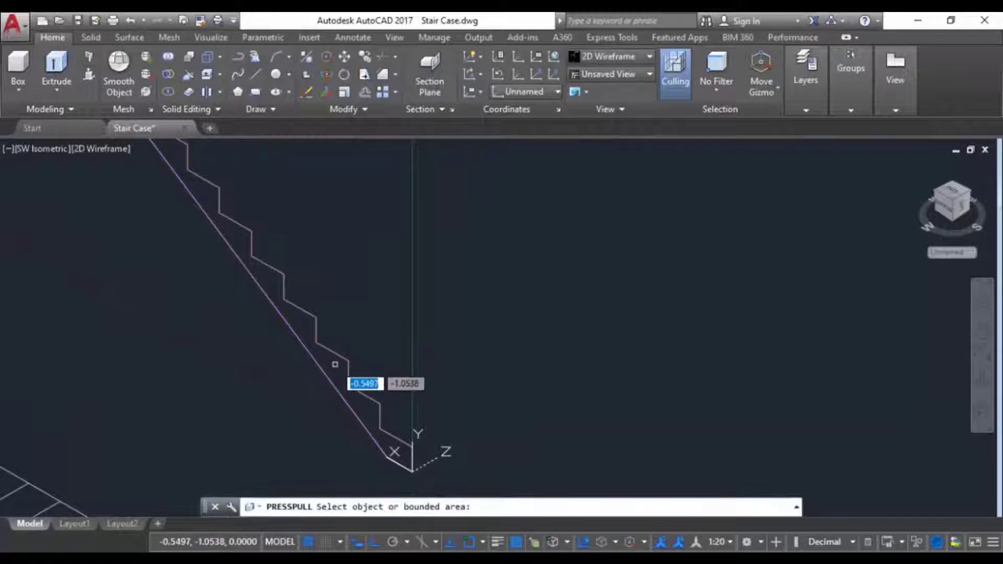
pyautogui.moveTo(334, 366)
pyautogui.mouseDown(button='middle')
pyautogui.moveTo(388, 424)
pyautogui.moveTo(436, 412)
pyautogui.mouseUp(button='middle')
pyautogui.scroll(-2, 389, 416)
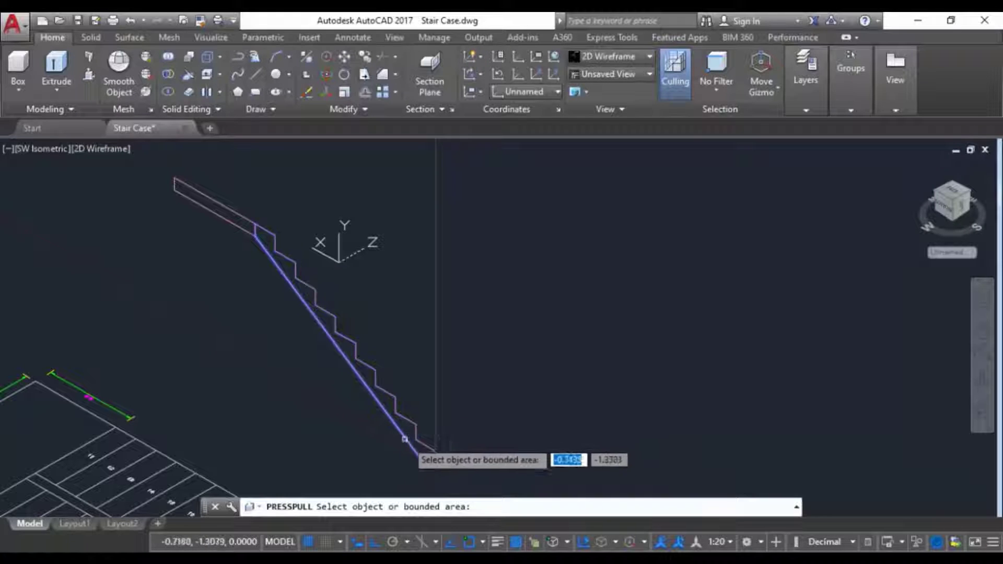
pyautogui.press('Escape')
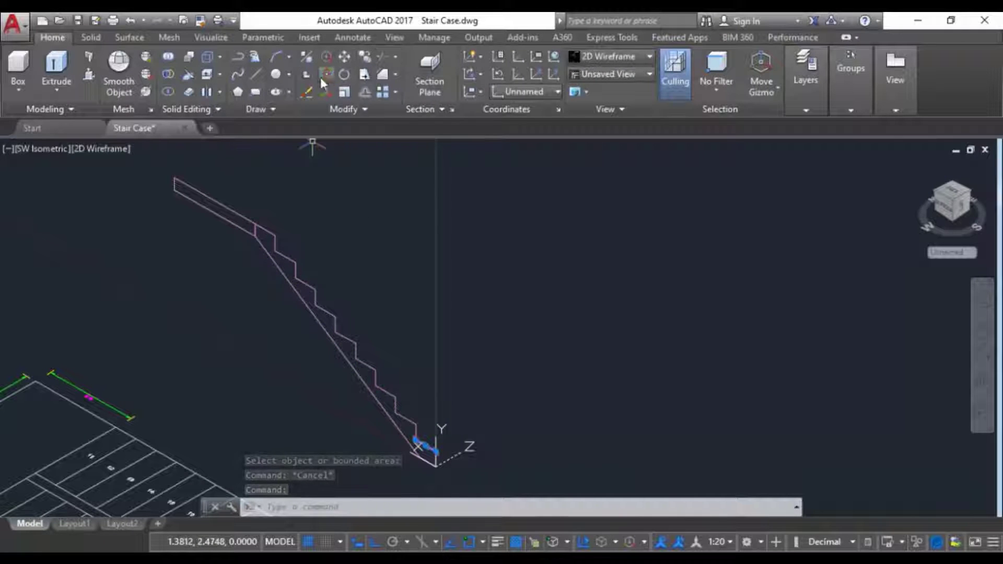
# Erase the lowest tread line and redraw it from its inner corner to a point past the bottom riser.
pyautogui.click(255, 75)
pyautogui.scroll(4, 465, 454)
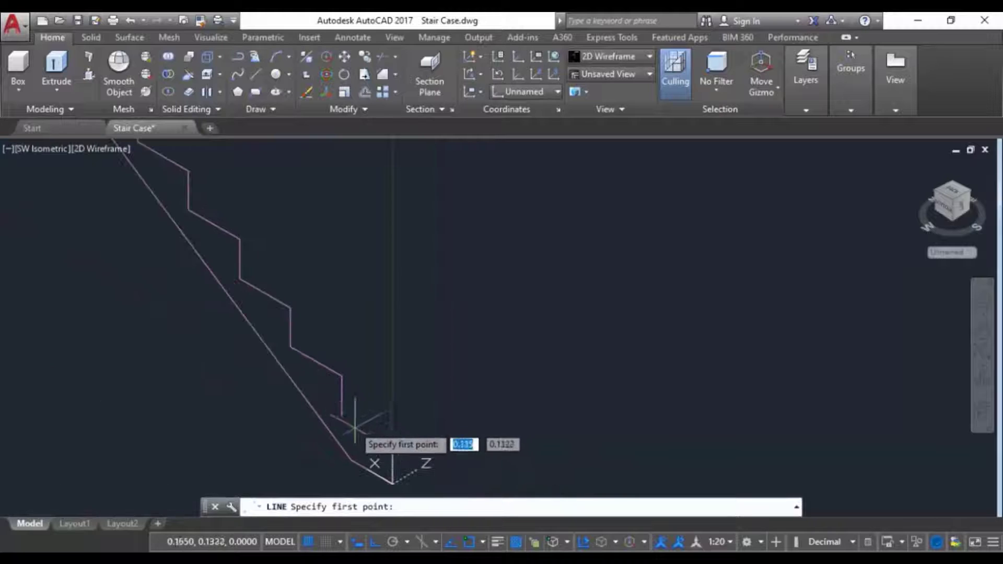
pyautogui.click(342, 416)
pyautogui.click(413, 455)
pyautogui.press('Escape')
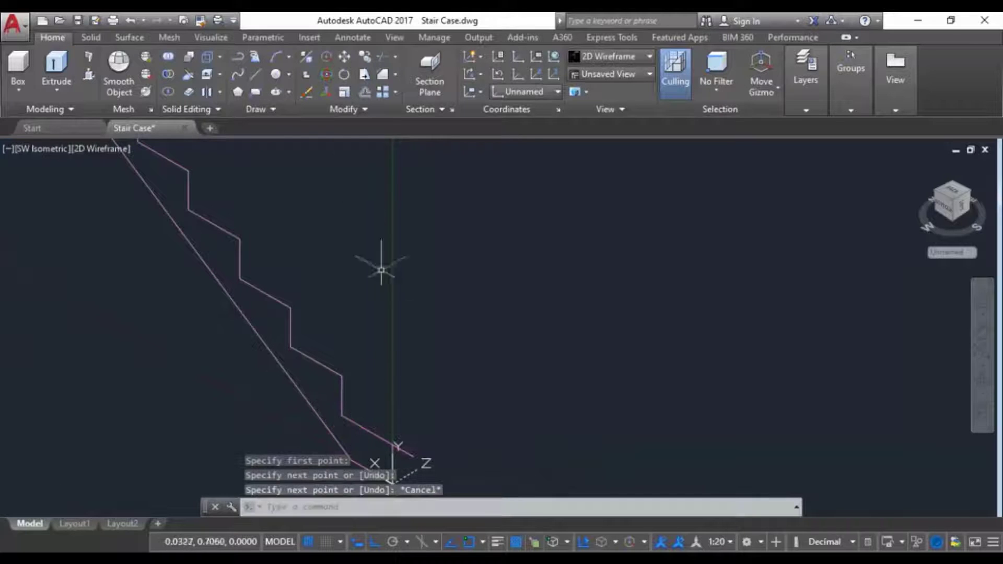
# Erase the bottom riser line and redraw it vertically from the UCS origin.
pyautogui.moveTo(392, 401); pyautogui.dragTo(407, 251, button='middle')
pyautogui.scroll(4, 407, 298)
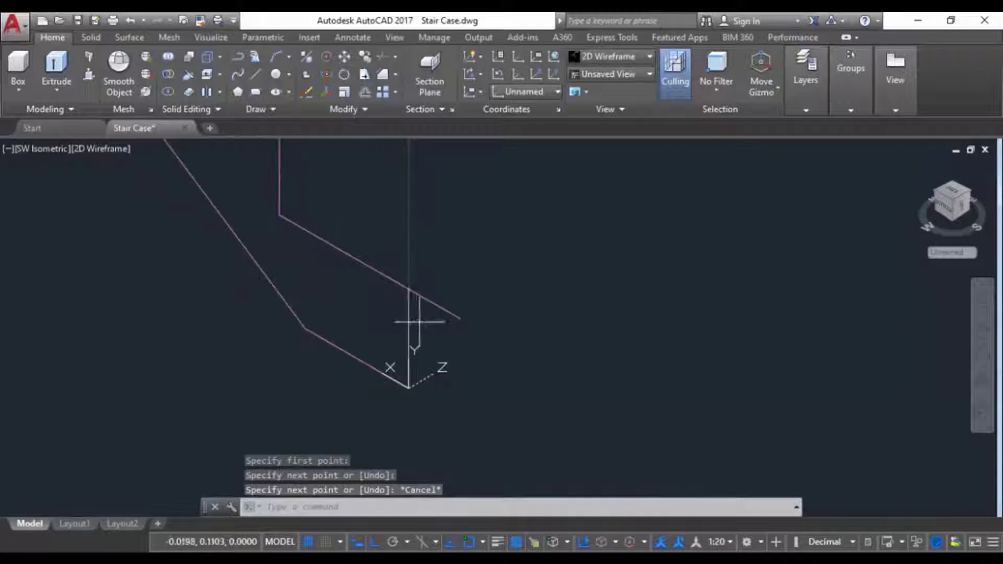
pyautogui.click(419, 325)
pyautogui.click(401, 335)
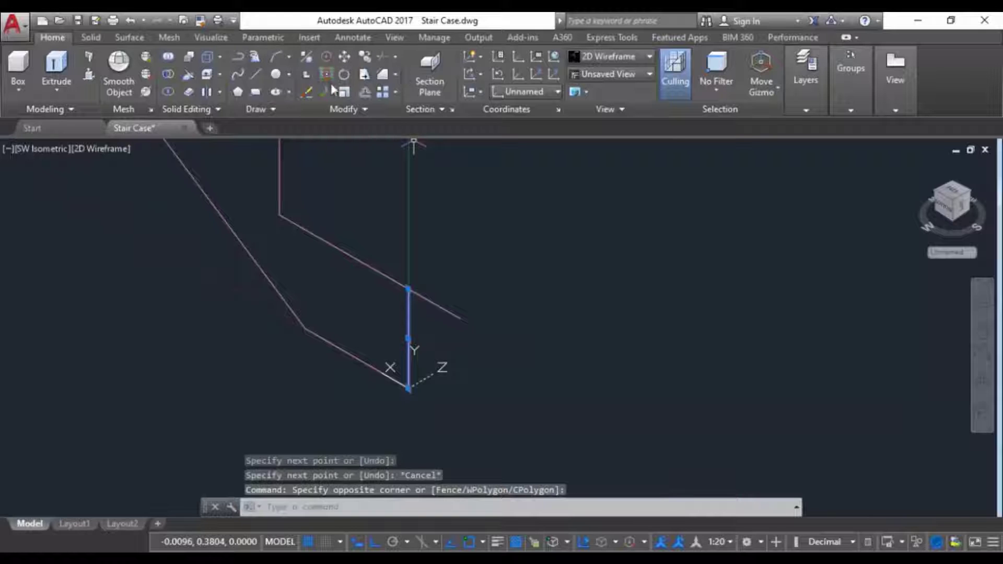
pyautogui.click(307, 94)
pyautogui.click(256, 74)
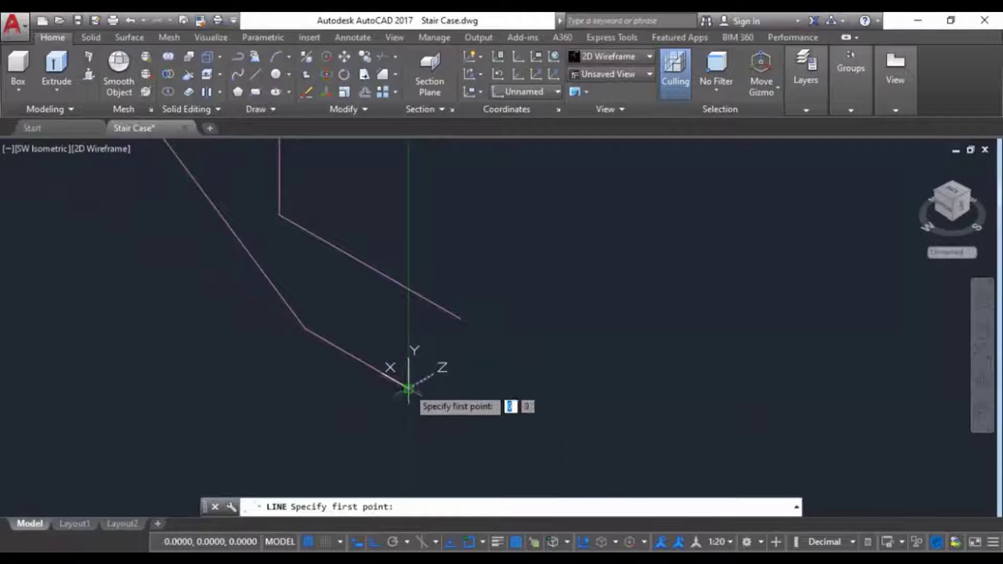
pyautogui.click(409, 388)
pyautogui.press('Escape')
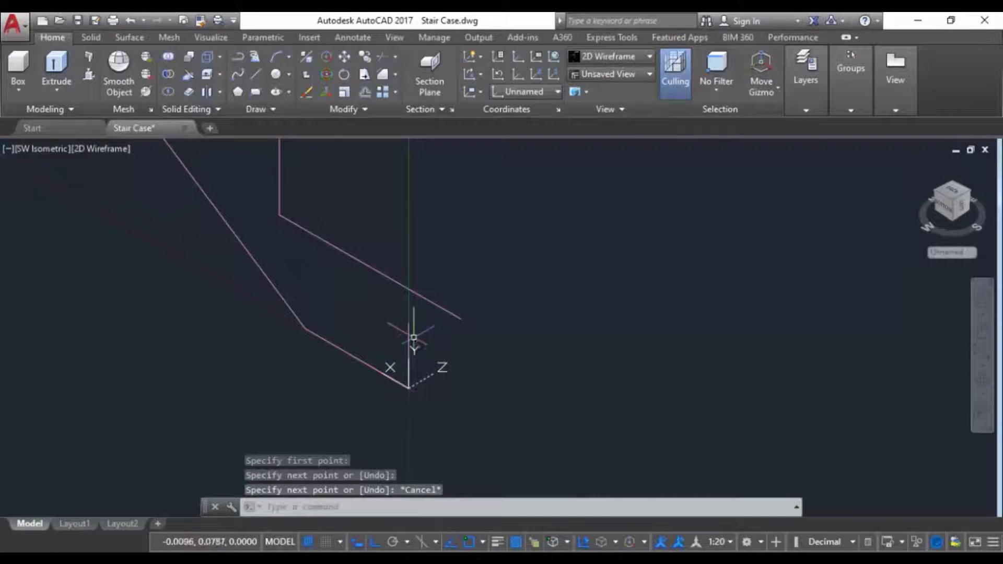
# Chamfer the redrawn bottom riser with the lowest tread line to close the corner.
pyautogui.click(344, 93)
pyautogui.click(406, 330)
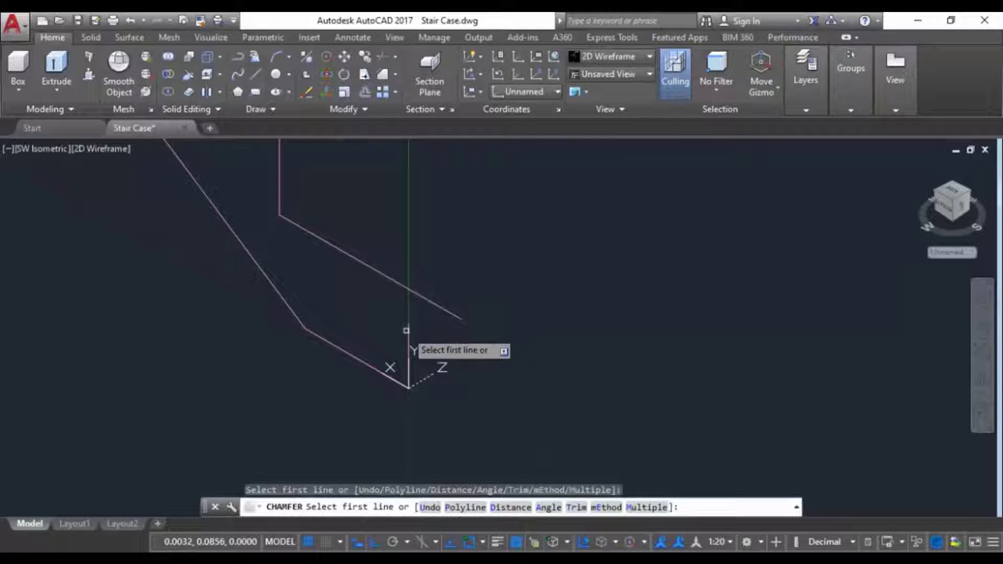
pyautogui.click(406, 331)
pyautogui.scroll(-2, 413, 304)
pyautogui.scroll(-3, 413, 304)
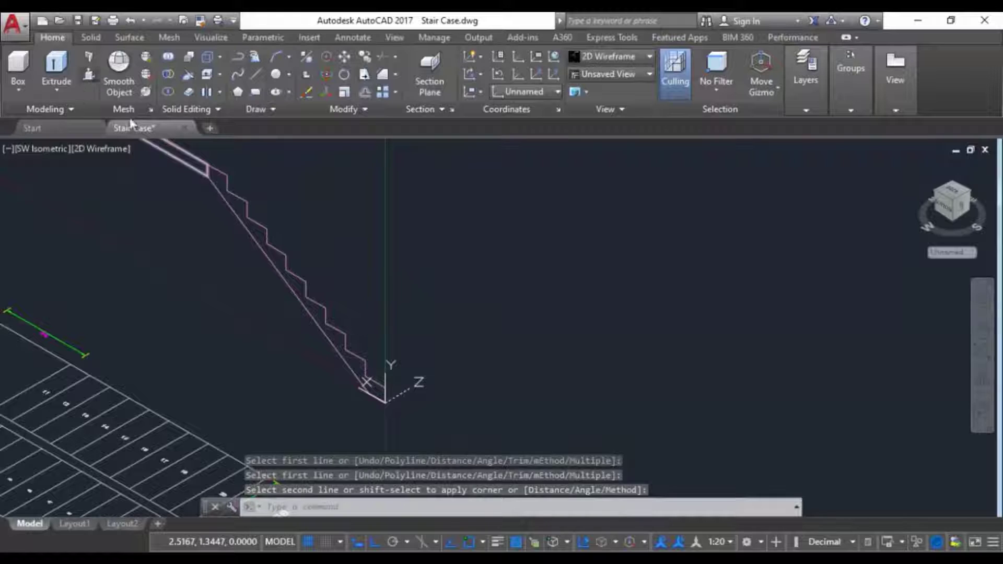
pyautogui.click(89, 74)
pyautogui.press('Escape')
pyautogui.scroll(2, 368, 380)
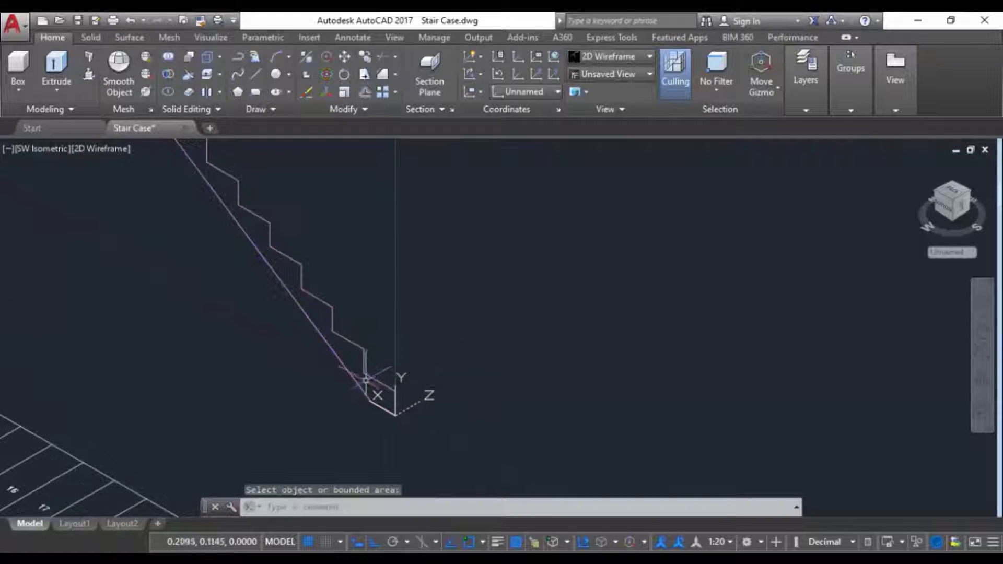
pyautogui.click(377, 366)
pyautogui.click(348, 362)
pyautogui.scroll(4, 357, 363)
pyautogui.press('Escape')
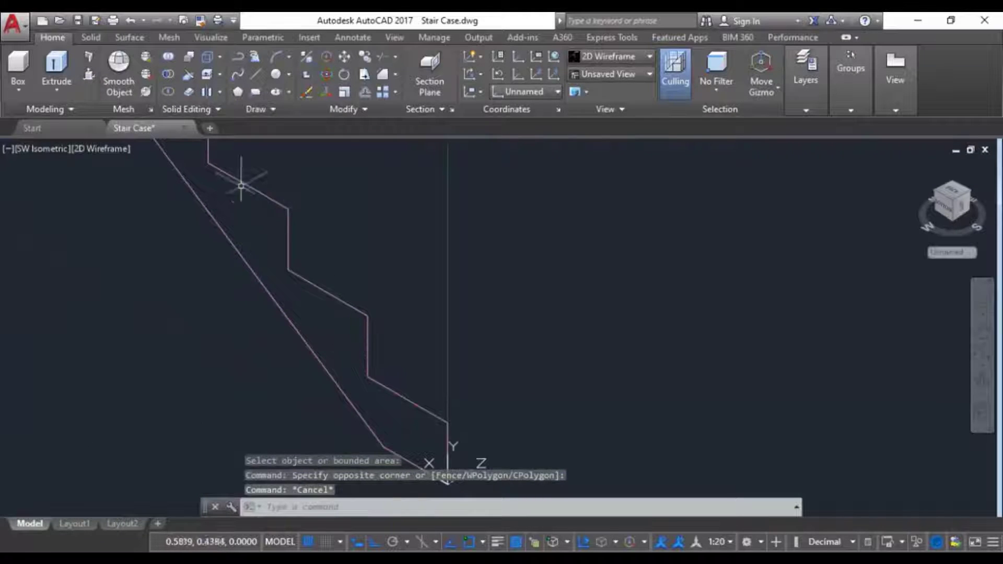
pyautogui.scroll(-2, 264, 224)
pyautogui.click(197, 183)
pyautogui.click(502, 477)
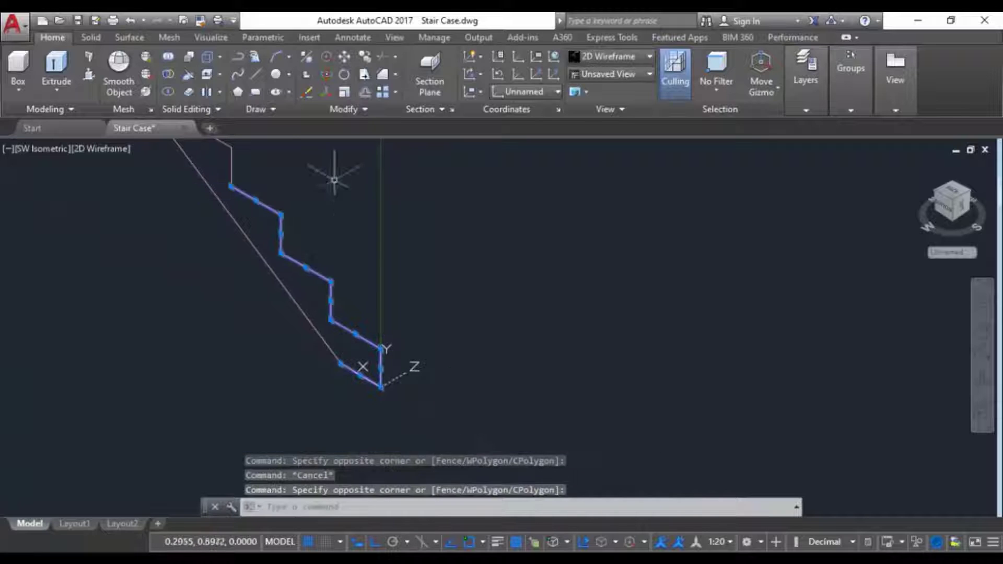
pyautogui.click(352, 111)
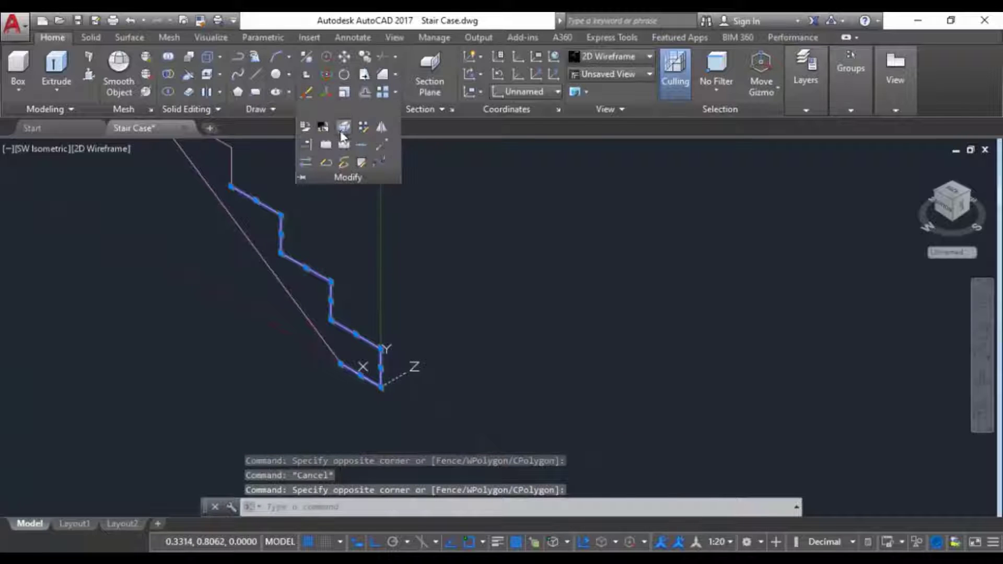
pyautogui.click(344, 129)
pyautogui.press('Escape')
pyautogui.press('Escape')
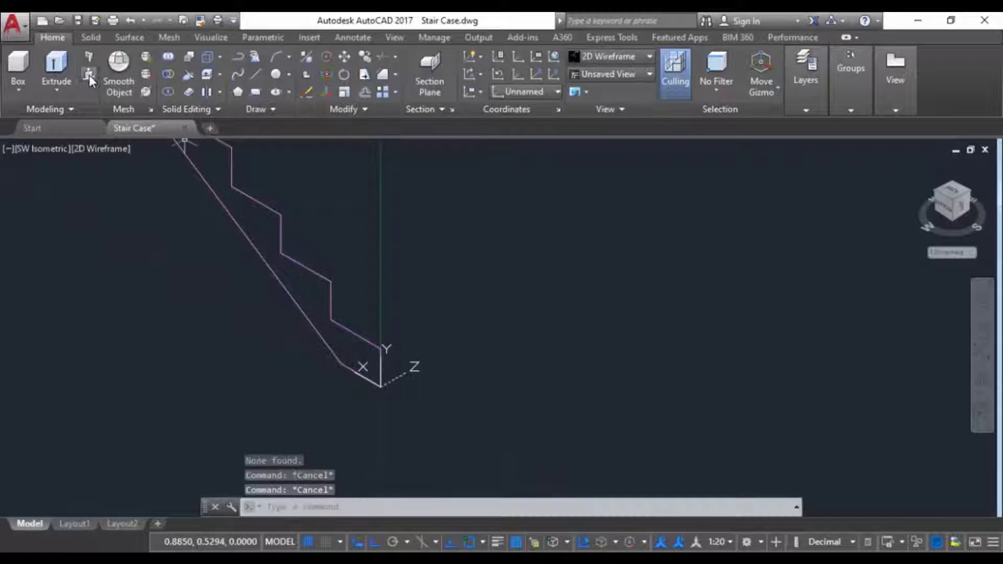
pyautogui.click(88, 74)
pyautogui.scroll(-6, 312, 297)
pyautogui.moveTo(320, 309); pyautogui.dragTo(384, 401, button='middle')
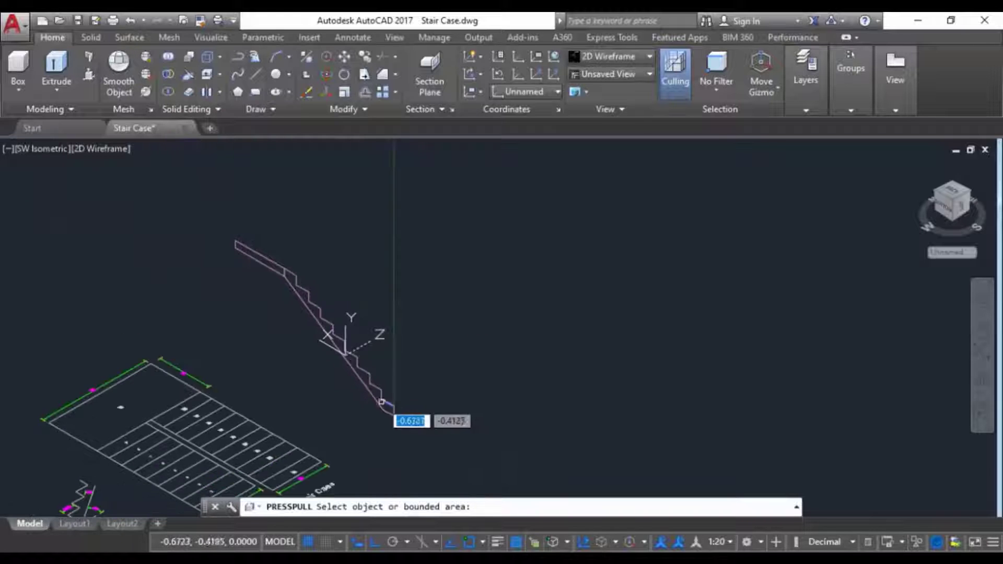
pyautogui.scroll(2, 385, 401)
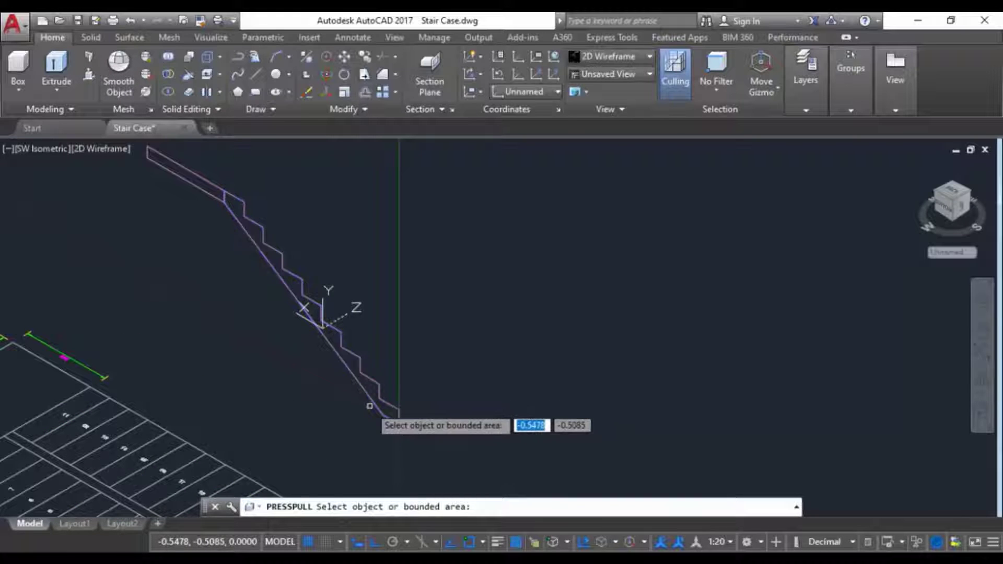
pyautogui.press('Escape')
# Check the lower segments of the flight's side profile by selecting them, and regenerate the display with RE.
pyautogui.scroll(4, 387, 414)
pyautogui.click(262, 333)
pyautogui.click(468, 415)
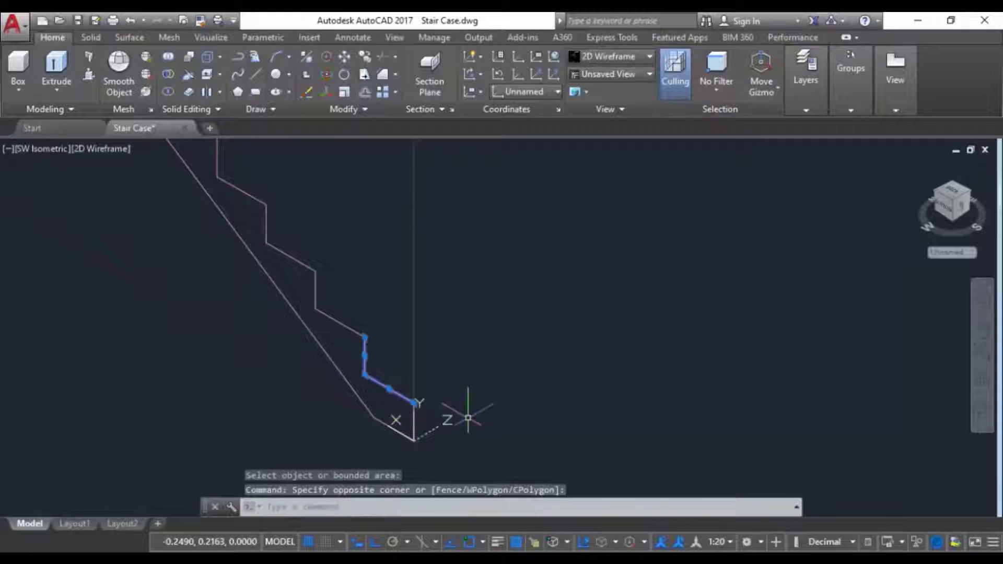
pyautogui.press('Escape')
pyautogui.click(368, 389)
pyautogui.click(325, 399)
pyautogui.press('Escape')
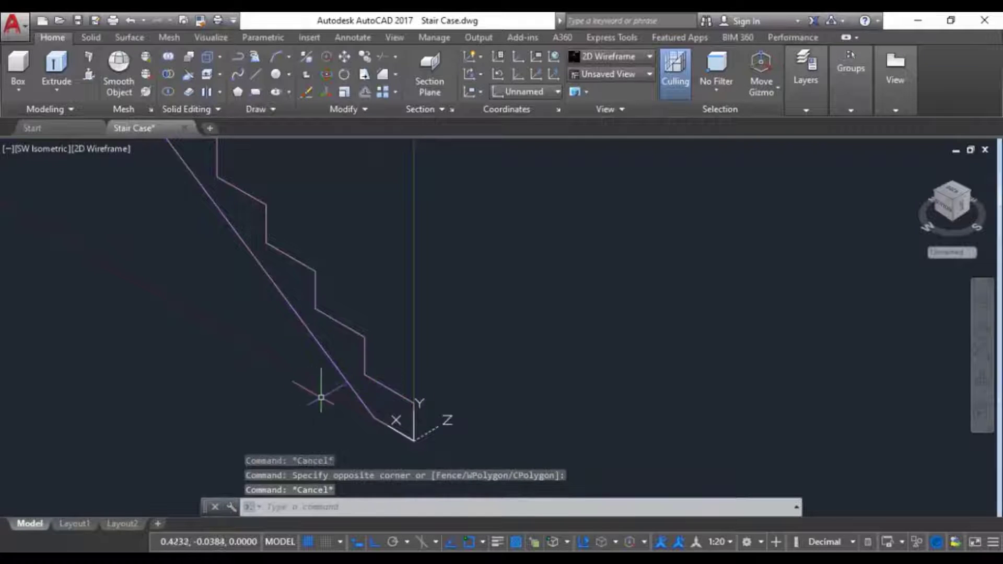
pyautogui.scroll(-4, 322, 405)
pyautogui.moveTo(322, 404); pyautogui.dragTo(340, 407, button='middle')
pyautogui.write('re')
pyautogui.press('Return')
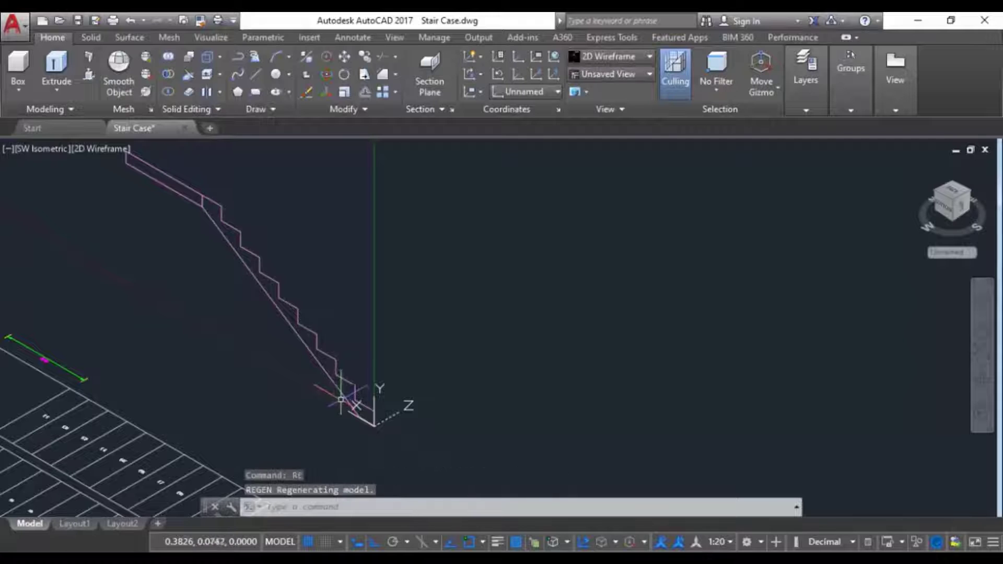
# Press-pull the small closed area at the foot of the flight's profile by 0.9.
pyautogui.click(89, 79)
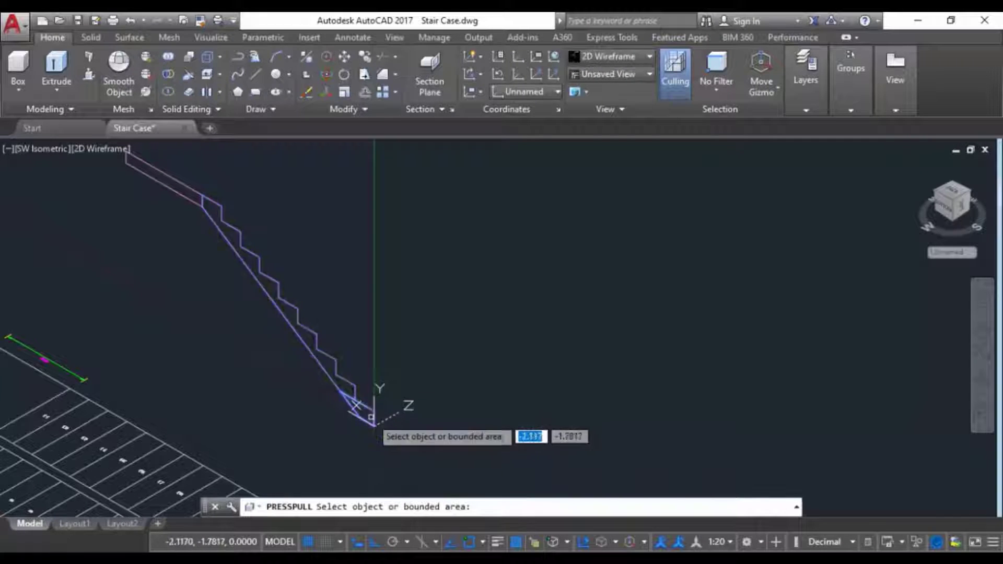
pyautogui.click(371, 417)
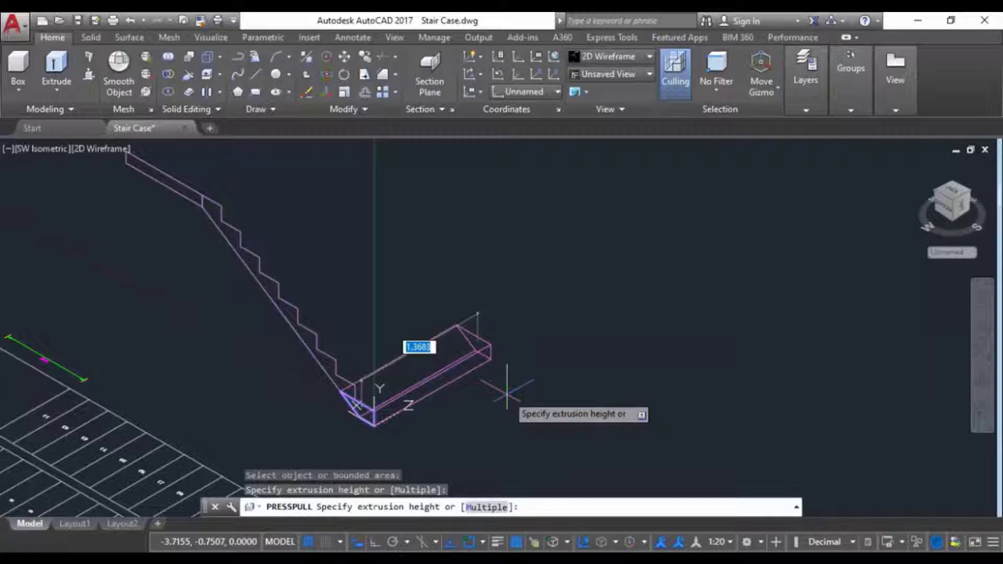
pyautogui.write('.9')
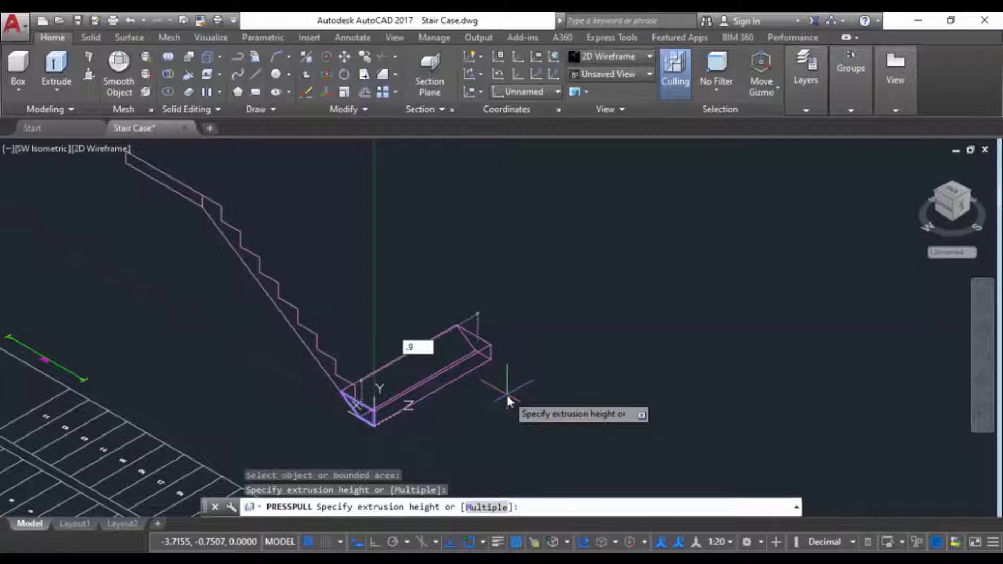
pyautogui.press('Return')
# Press-pull the remaining stepped flight profile to the same depth as the bottom step solid.
pyautogui.scroll(2, 321, 384)
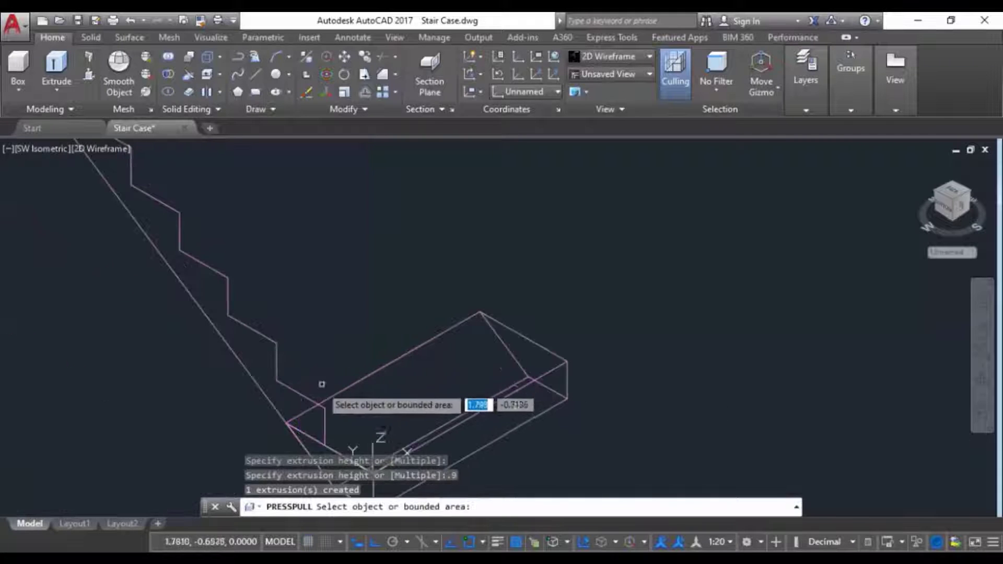
pyautogui.scroll(-4, 239, 349)
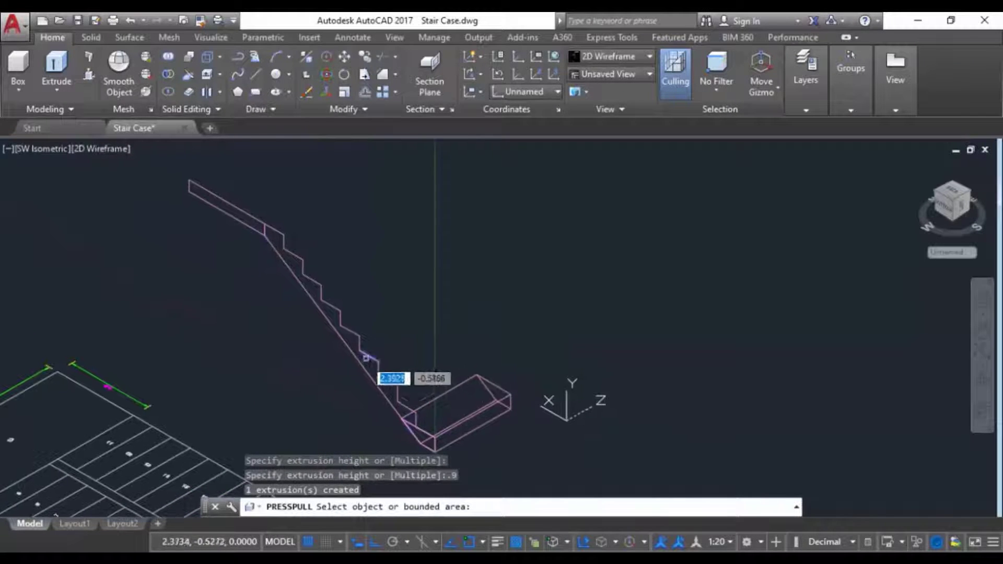
pyautogui.click(369, 362)
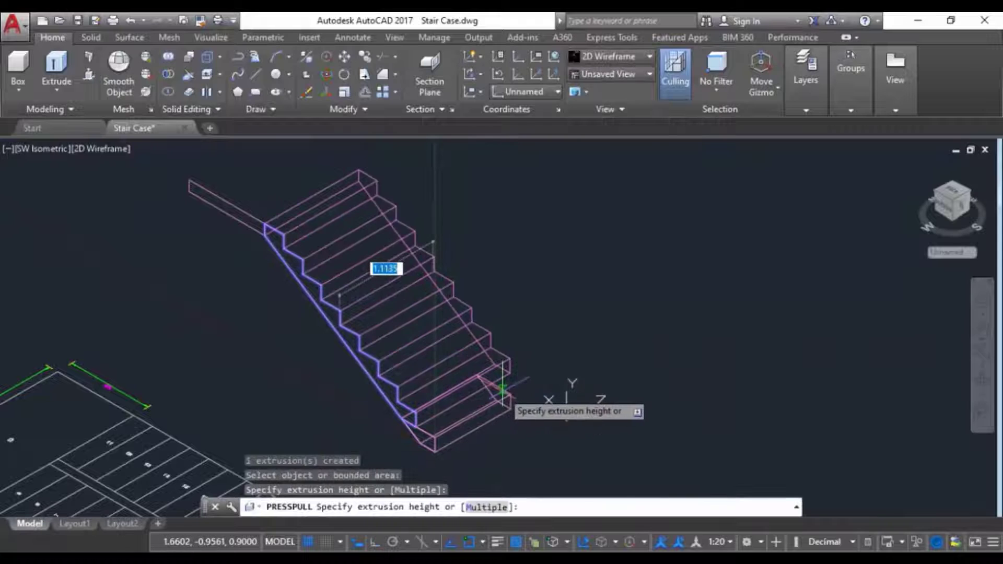
pyautogui.click(511, 401)
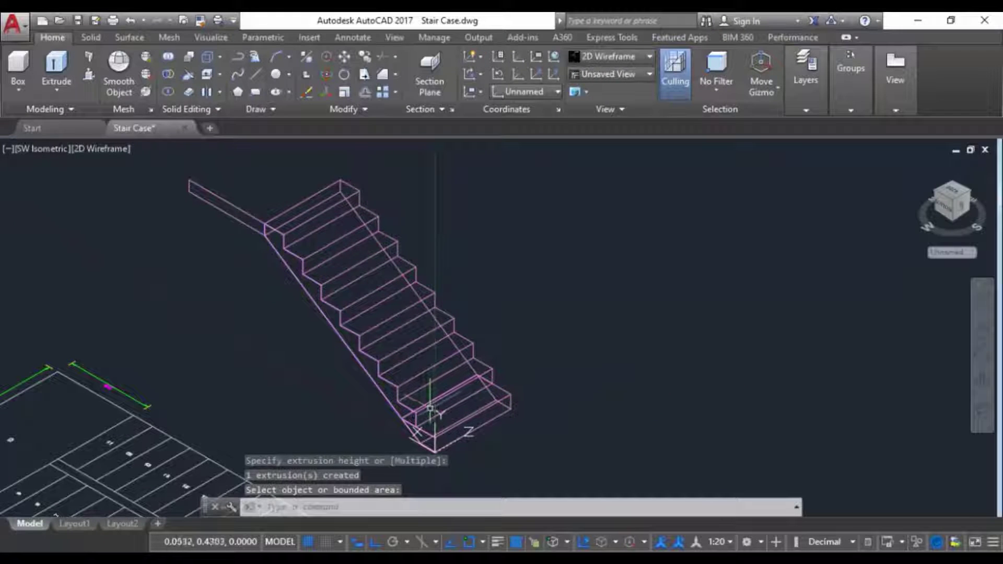
# Union the bottom step solid and the stepped flight solid into one.
pyautogui.moveTo(430, 408); pyautogui.dragTo(390, 383, button='middle')
pyautogui.click(91, 37)
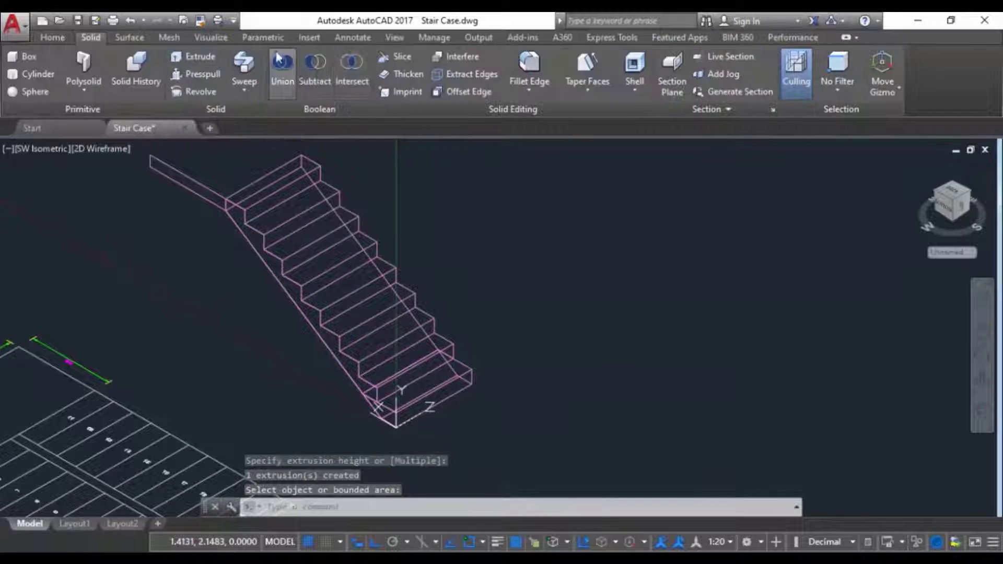
pyautogui.click(308, 75)
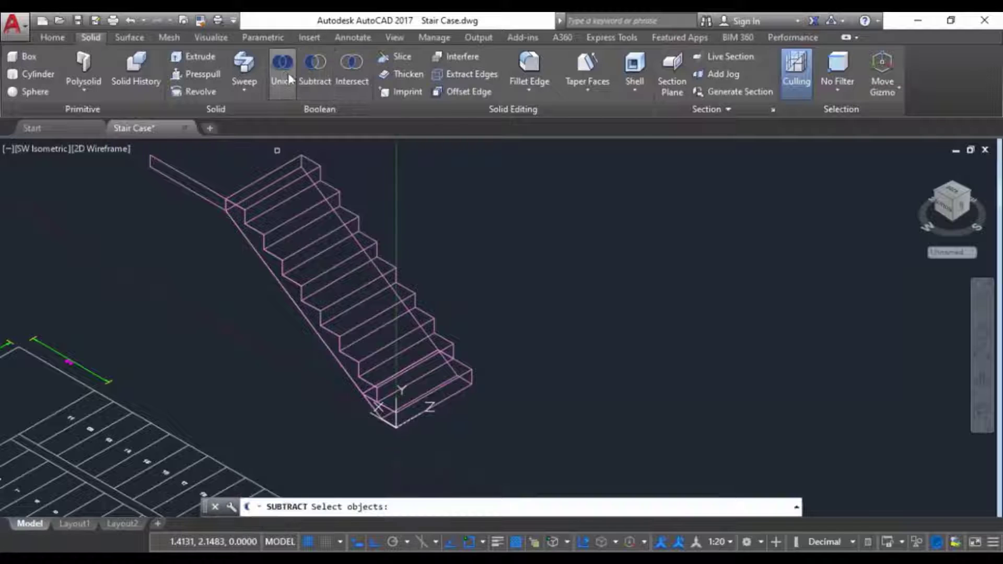
pyautogui.click(380, 315)
pyautogui.press('Return')
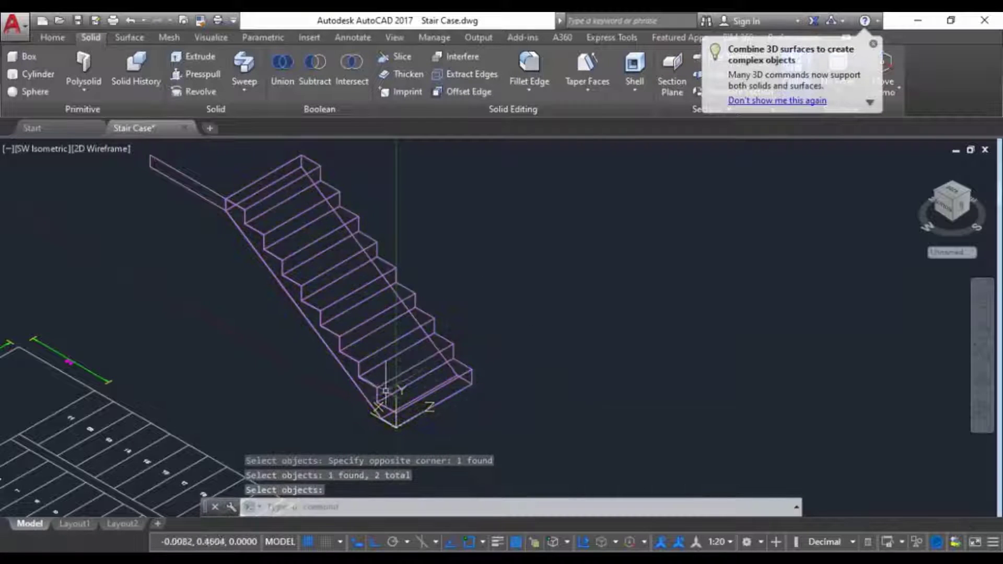
# Examine the united flight solid and the original profile lines along its side by selecting them.
pyautogui.scroll(2, 384, 397)
pyautogui.click(368, 373)
pyautogui.scroll(-3, 359, 385)
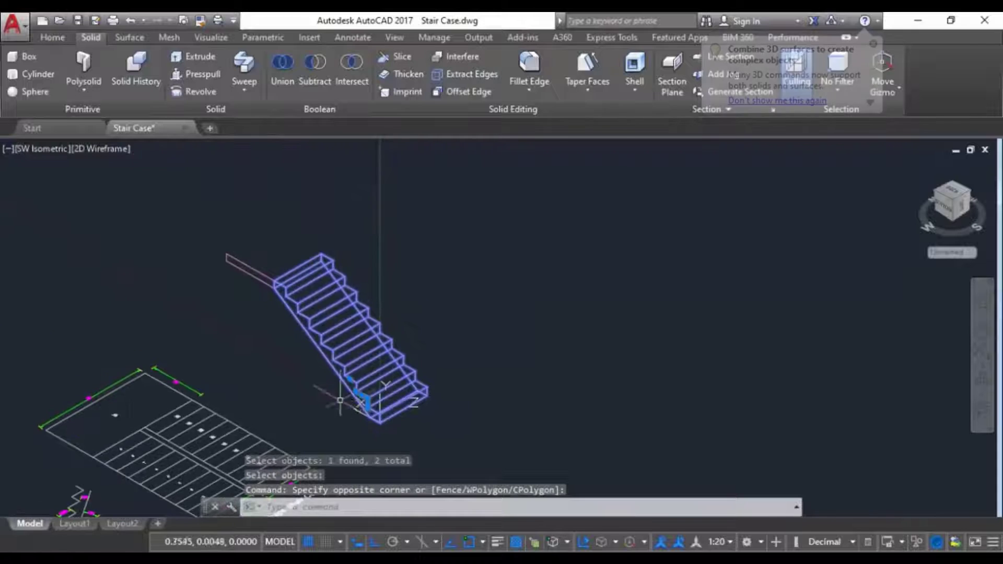
pyautogui.scroll(5, 347, 392)
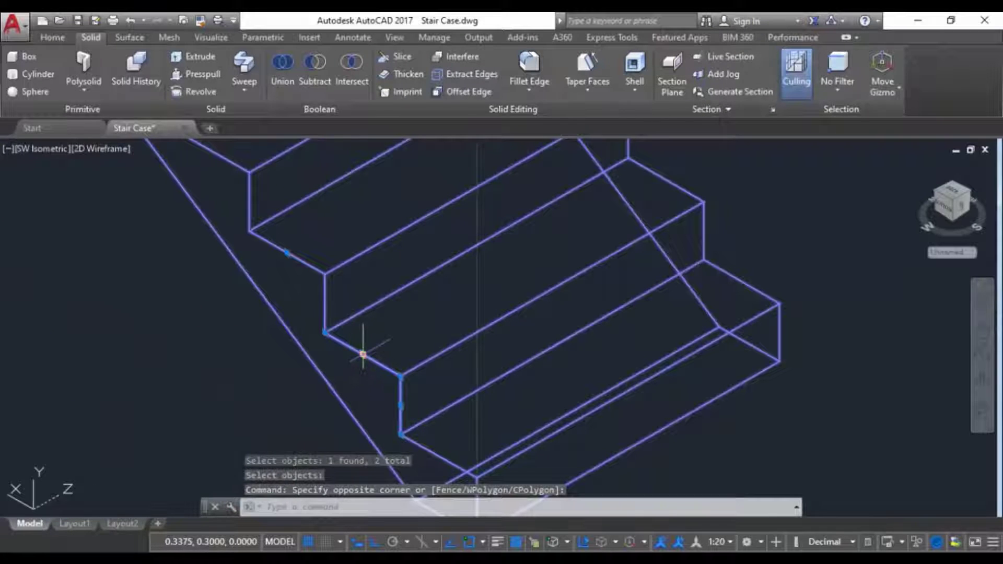
pyautogui.press('Escape')
pyautogui.scroll(-2, 361, 374)
pyautogui.click(284, 303)
pyautogui.click(417, 404)
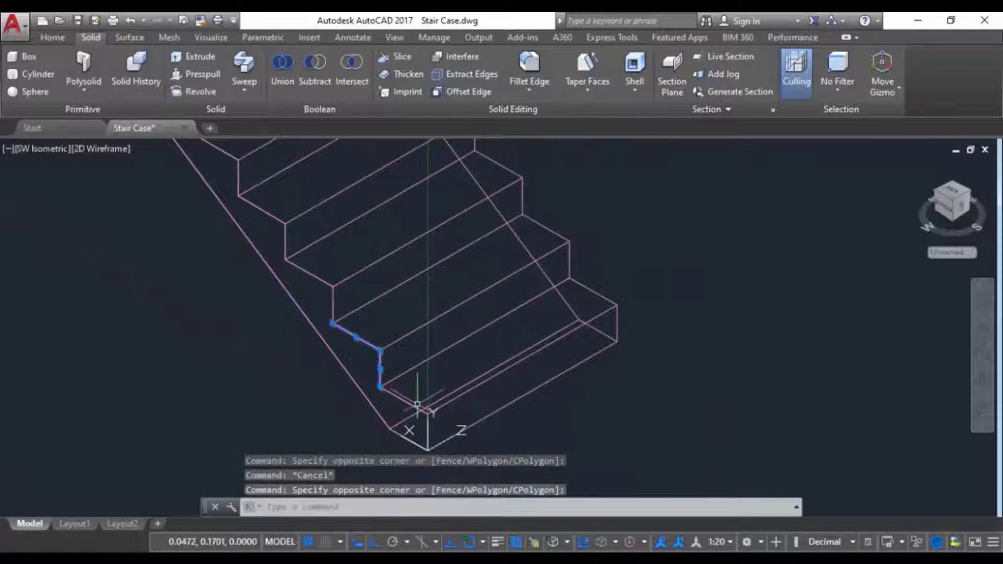
pyautogui.click(236, 241)
pyautogui.click(360, 344)
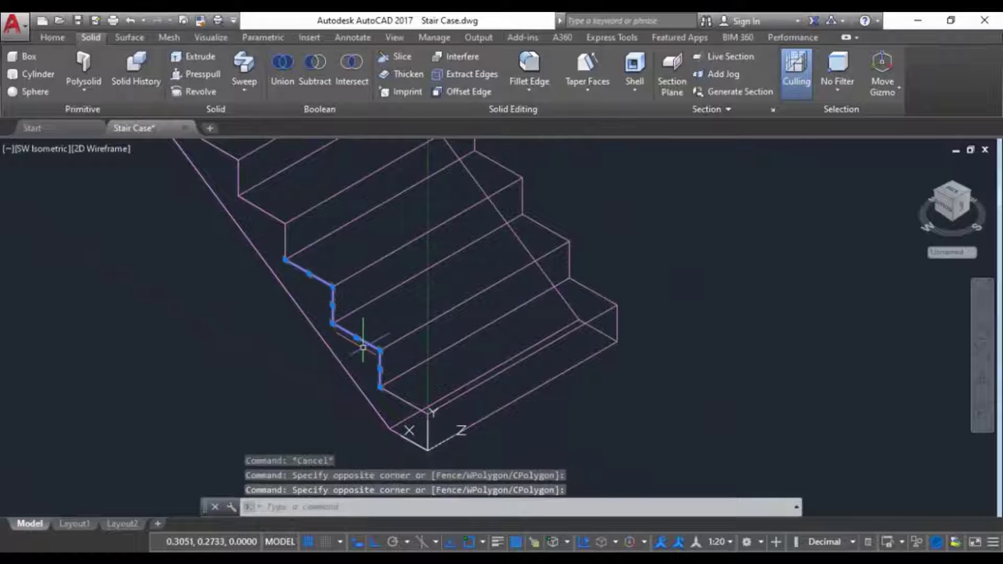
pyautogui.click(363, 362)
pyautogui.click(346, 365)
pyautogui.press('Escape')
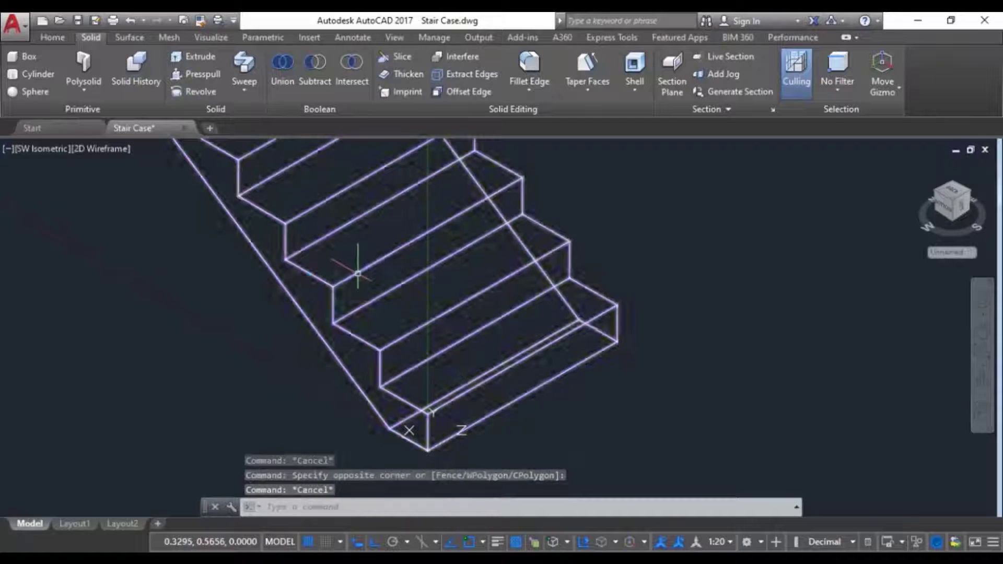
pyautogui.click(355, 276)
pyautogui.scroll(-4, 318, 315)
pyautogui.moveTo(318, 315); pyautogui.dragTo(313, 352, button='middle')
pyautogui.press('Escape')
pyautogui.scroll(-2, 289, 349)
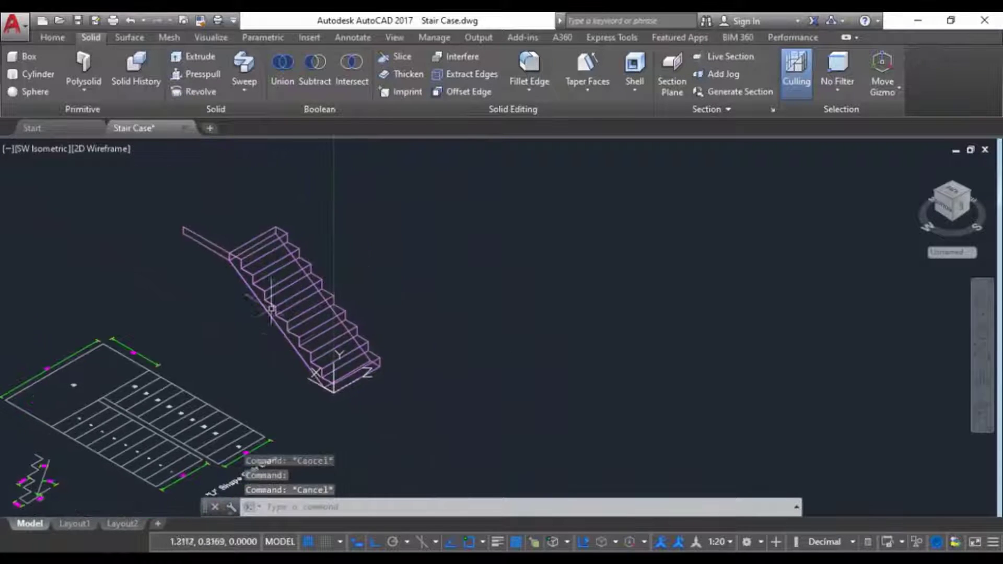
# Examine the landing's dimensions on the 2D stair plan.
pyautogui.scroll(2, 242, 257)
pyautogui.moveTo(242, 257); pyautogui.dragTo(241, 281, button='middle')
pyautogui.scroll(-2, 291, 243)
pyautogui.moveTo(291, 244); pyautogui.dragTo(288, 268, button='middle')
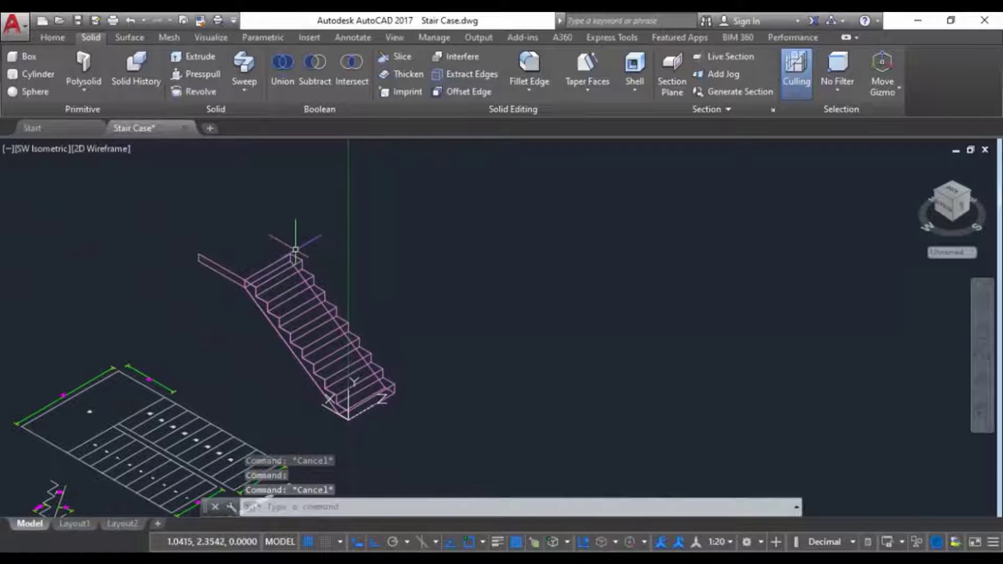
pyautogui.scroll(2, 35, 406)
pyautogui.scroll(5, 60, 398)
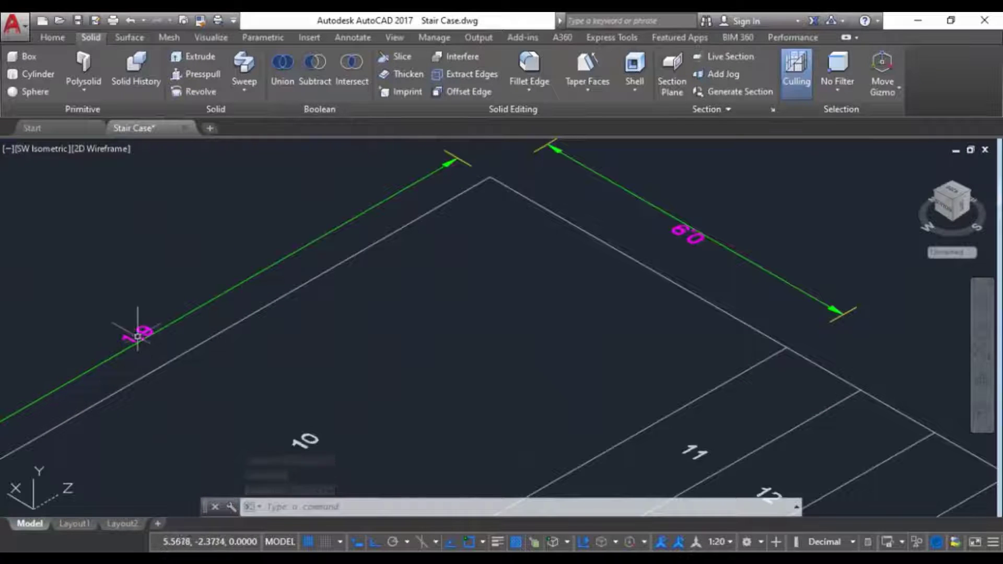
pyautogui.scroll(-5, 216, 339)
pyautogui.moveTo(226, 363); pyautogui.dragTo(146, 446, button='middle')
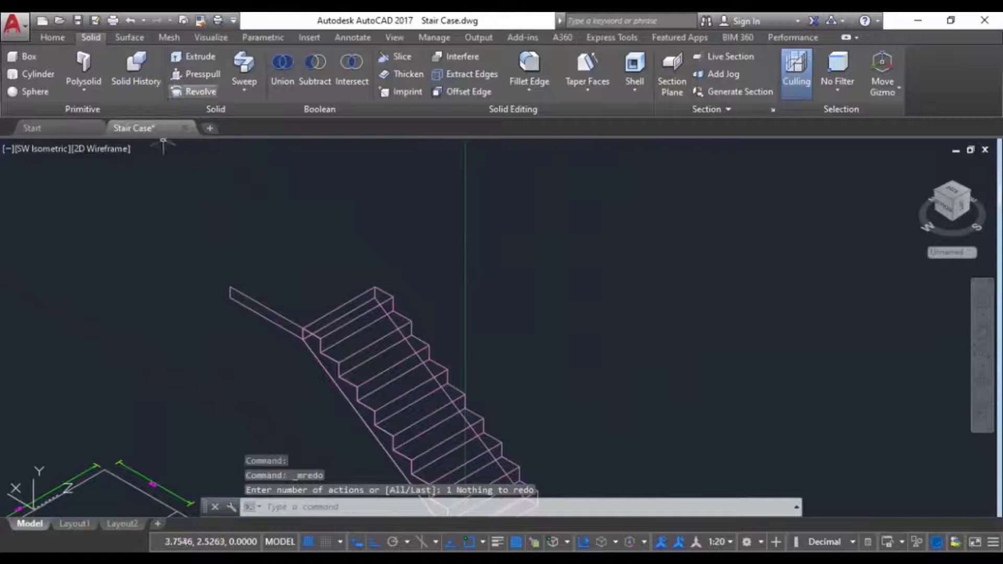
# Press-pull the landing profile at the top of the flight by 1.9.
pyautogui.click(196, 74)
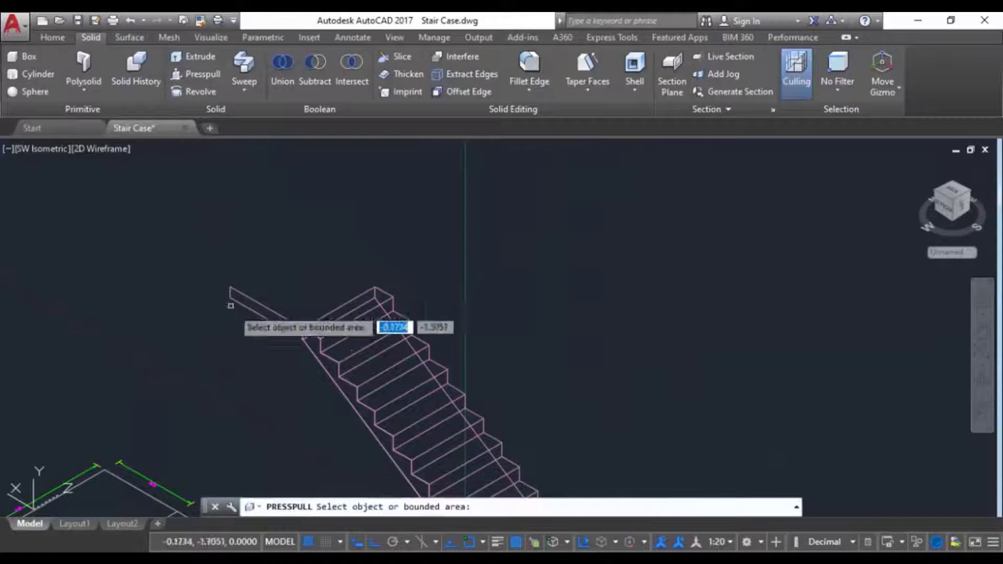
pyautogui.click(266, 312)
pyautogui.press('Return')
pyautogui.press('Return')
pyautogui.scroll(-2, 519, 249)
pyautogui.moveTo(459, 280); pyautogui.dragTo(430, 306, button='middle')
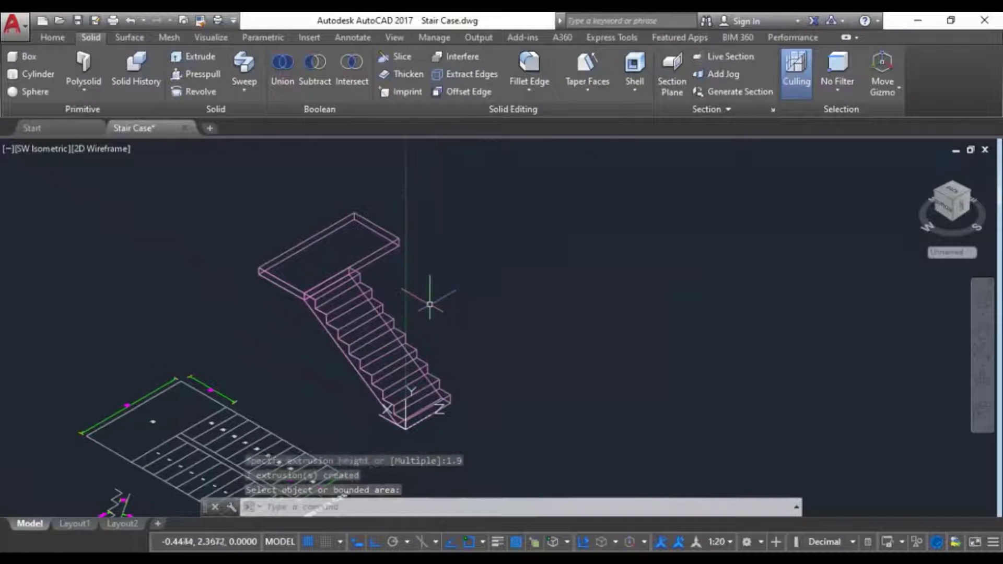
# Copy the flight from its top inner corner to the landing's far corner so two flights sit side by side.
pyautogui.click(364, 349)
pyautogui.click(53, 38)
pyautogui.click(364, 56)
pyautogui.click(519, 385)
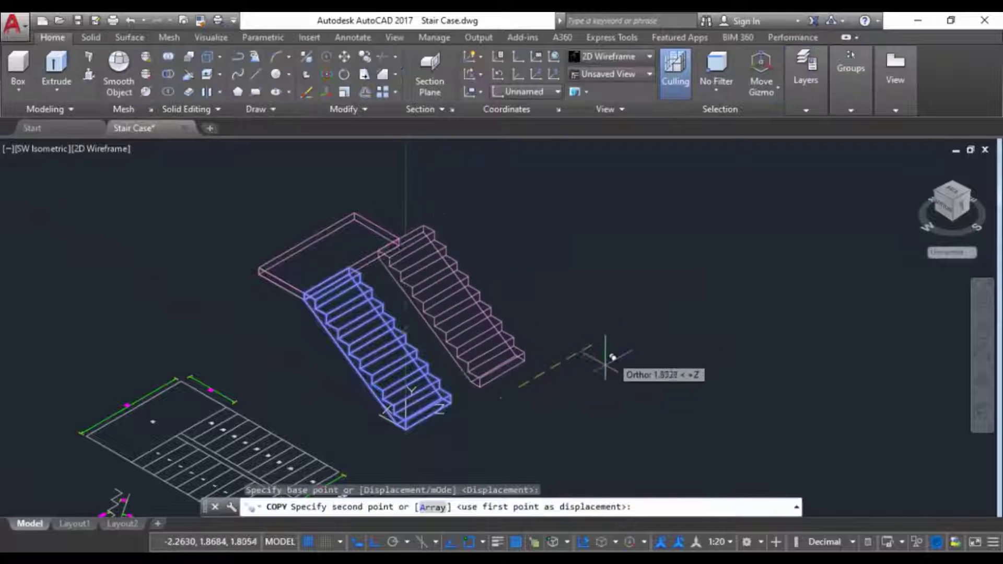
pyautogui.press('Escape')
pyautogui.scroll(4, 418, 231)
pyautogui.click(365, 57)
pyautogui.scroll(2, 308, 265)
pyautogui.click(213, 356)
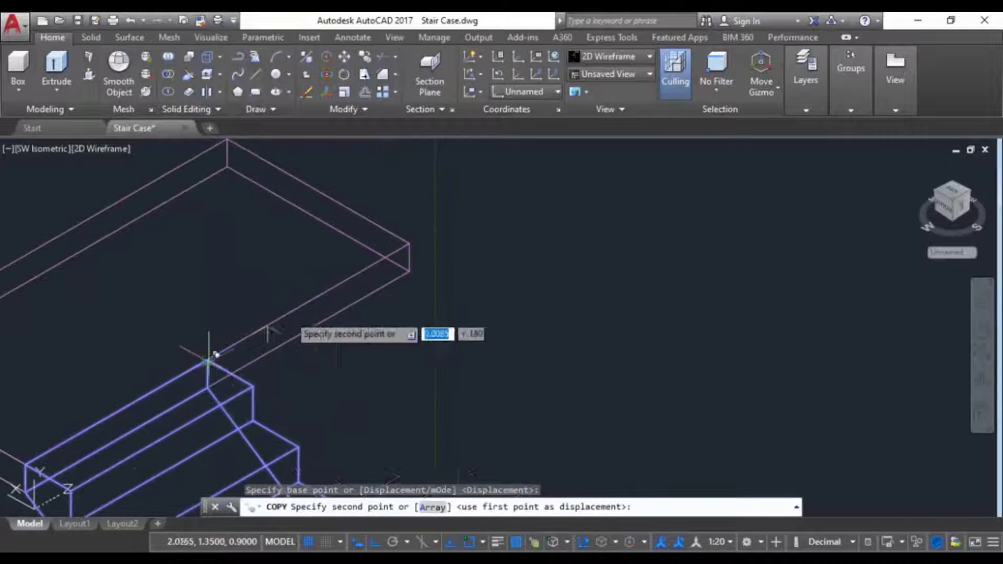
pyautogui.click(408, 246)
pyautogui.press('Escape')
# Select the copied flight and try to rotate it with 3D Rotate about its default centre.
pyautogui.scroll(-4, 528, 240)
pyautogui.click(474, 264)
pyautogui.click(460, 256)
pyautogui.click(327, 77)
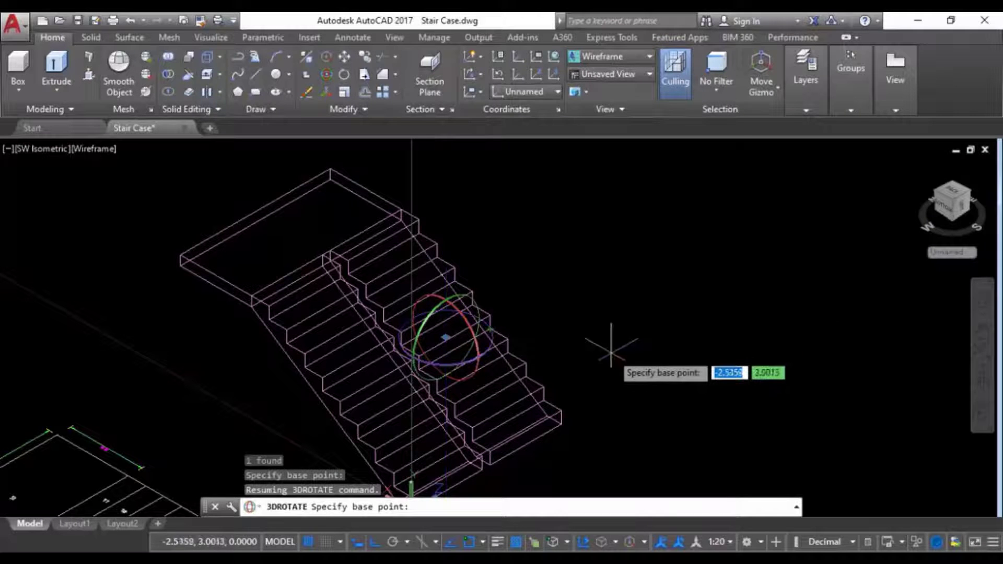
pyautogui.click(420, 361)
pyautogui.press('Escape')
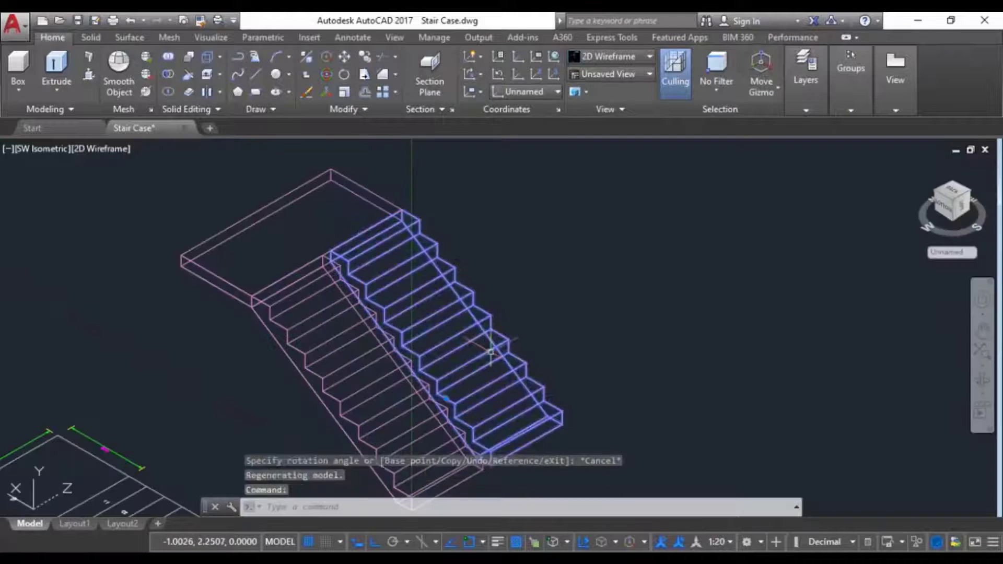
# Rotate the copied flight with 3D Rotate about a vertical axis near its middle to run opposite to the first flight.
pyautogui.press('space')
pyautogui.scroll(5, 490, 352)
pyautogui.click(399, 314)
pyautogui.scroll(-6, 399, 313)
pyautogui.click(398, 355)
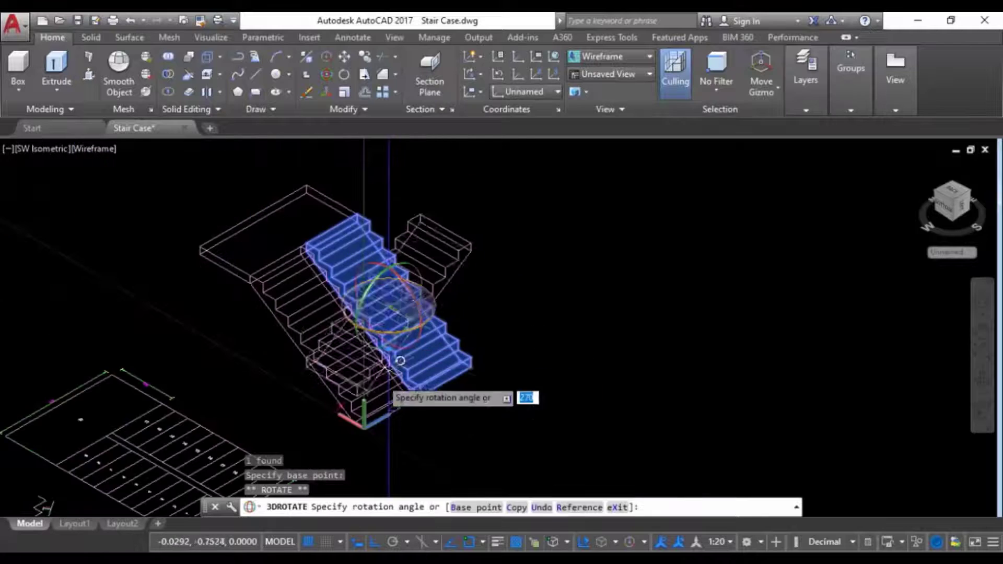
pyautogui.click(430, 280)
pyautogui.press('Escape')
pyautogui.scroll(2, 435, 293)
pyautogui.press('Escape')
pyautogui.scroll(-2, 631, 324)
# Reset the UCS to World and switch to the SE Isometric view.
pyautogui.click(973, 200)
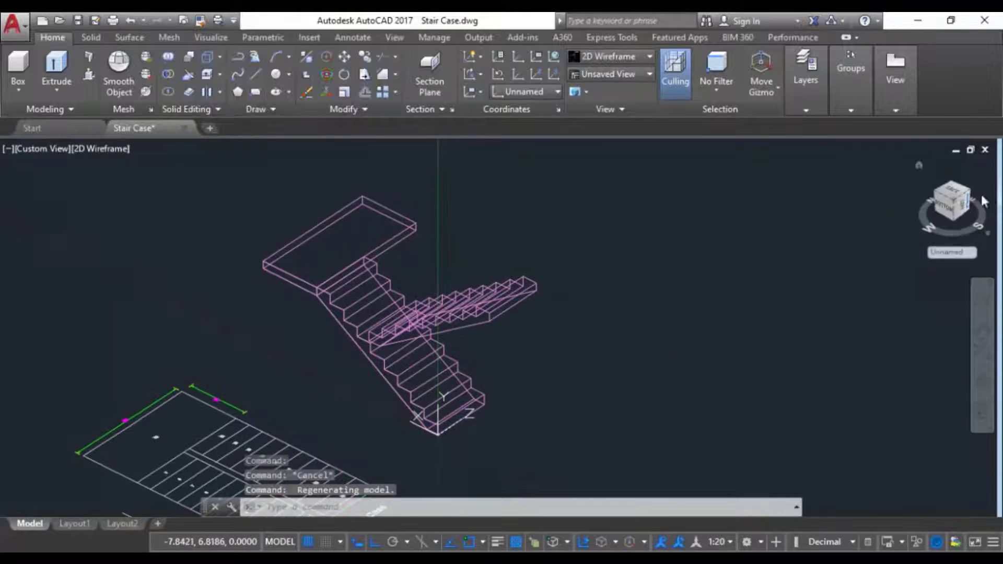
pyautogui.hotkey('ctrl', 'z')
pyautogui.write('ucs')
pyautogui.press('Return')
pyautogui.write('w')
pyautogui.press('Return')
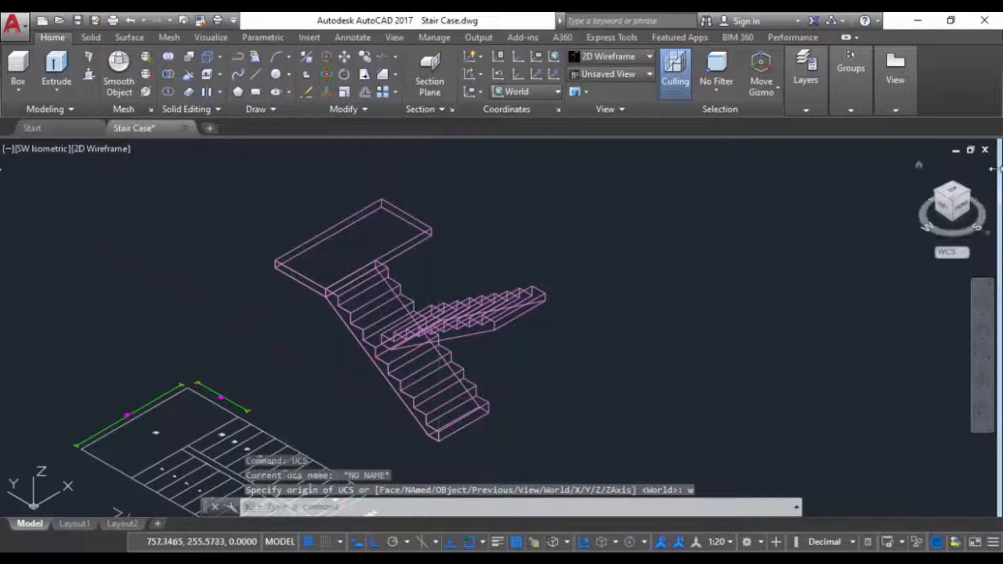
pyautogui.click(963, 195)
pyautogui.click(967, 201)
# Move the rotated flight up toward the landing so its upper end sits near the landing's free corner.
pyautogui.scroll(5, 752, 361)
pyautogui.write('m')
pyautogui.press('Return')
pyautogui.click(499, 395)
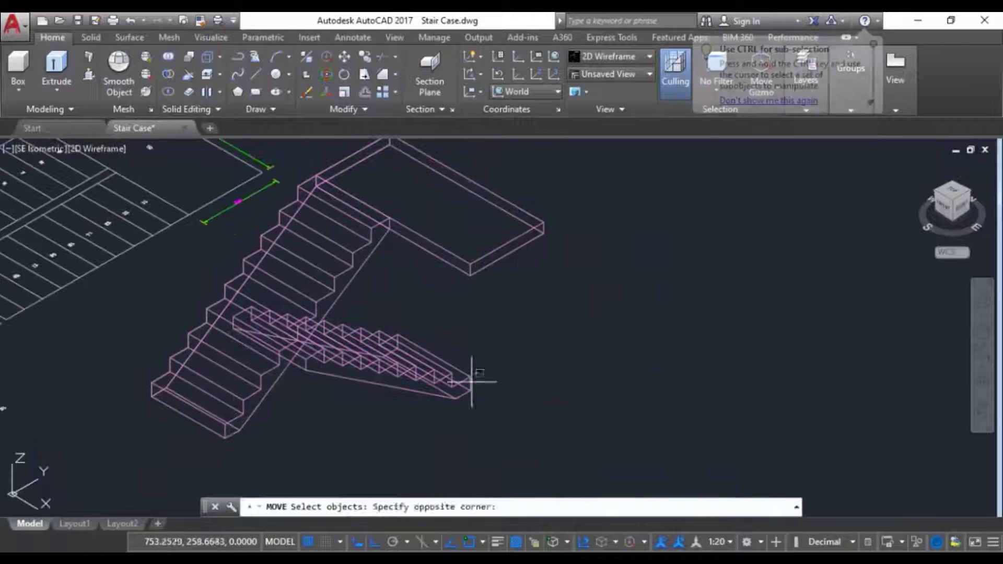
pyautogui.click(466, 377)
pyautogui.press('Return')
pyautogui.click(448, 369)
pyautogui.click(419, 366)
pyautogui.press('Escape')
# Move the rotated flight from its end corner exactly onto the adjoining corner of the landing.
pyautogui.click(344, 57)
pyautogui.scroll(4, 431, 288)
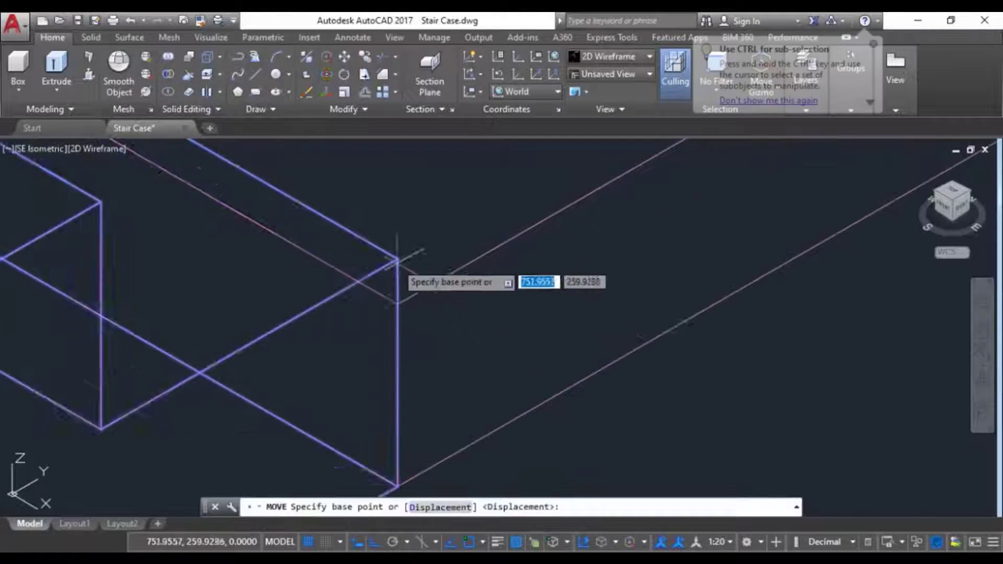
pyautogui.click(399, 261)
pyautogui.click(398, 302)
pyautogui.scroll(-4, 461, 315)
pyautogui.press('Escape')
pyautogui.scroll(-5, 486, 324)
# Presspull the thin strip where the flight meets the landing so that their lower edges line up.
pyautogui.click(970, 192)
pyautogui.scroll(3, 469, 313)
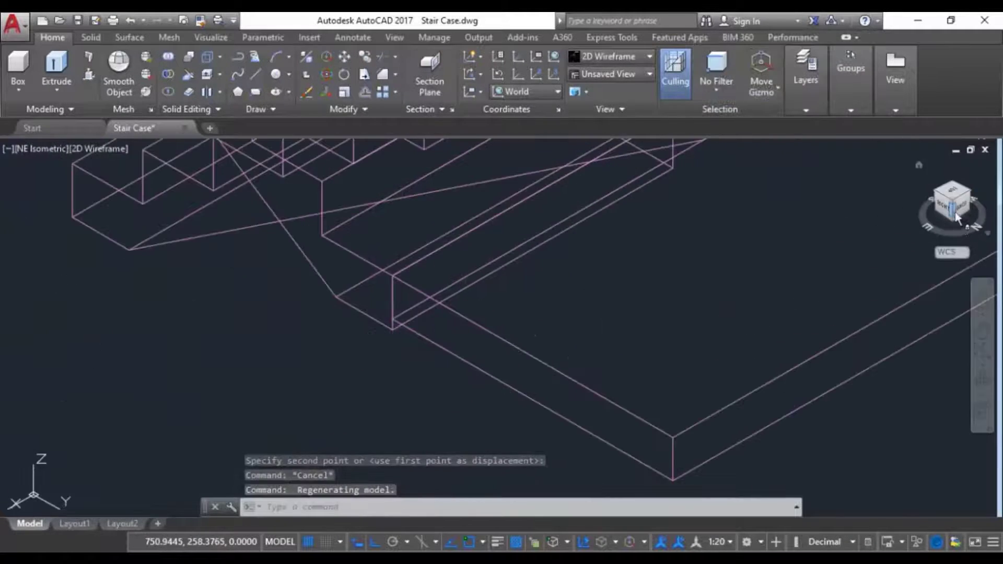
pyautogui.click(953, 213)
pyautogui.moveTo(444, 272); pyautogui.dragTo(409, 303, button='middle')
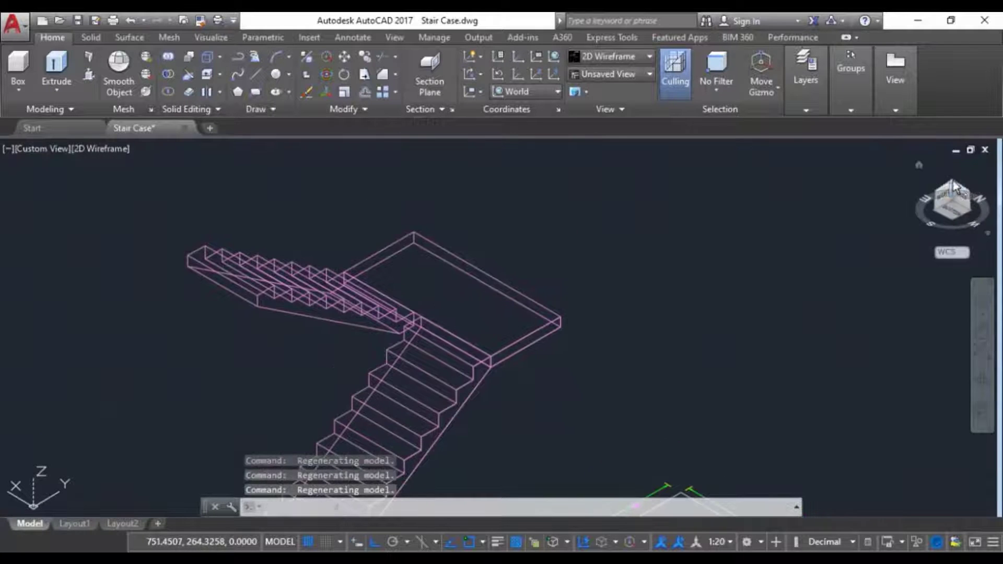
pyautogui.click(953, 186)
pyautogui.scroll(8, 424, 382)
pyautogui.moveTo(407, 407); pyautogui.dragTo(661, 263, button='middle')
pyautogui.click(358, 542)
pyautogui.click(93, 79)
pyautogui.scroll(-6, 378, 301)
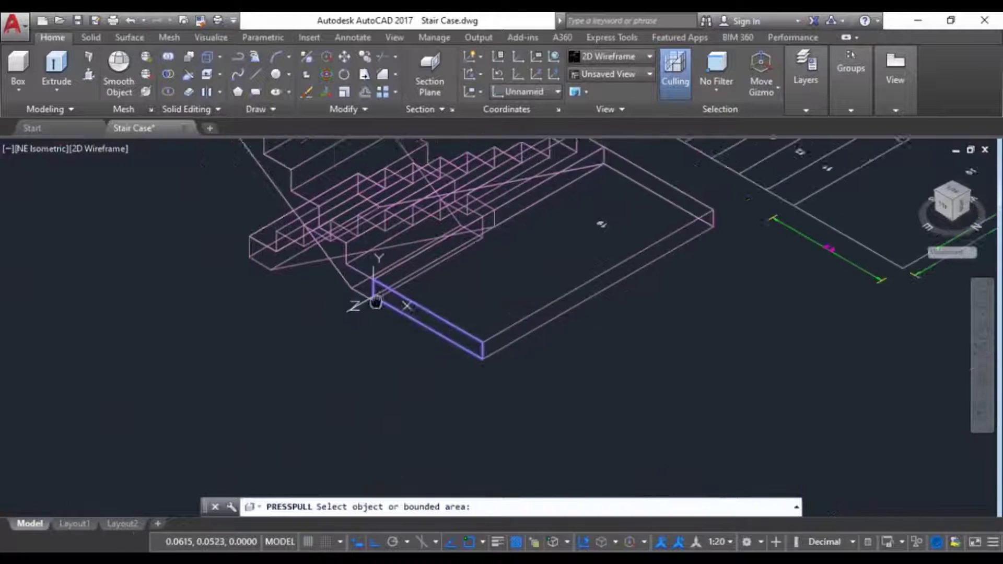
pyautogui.scroll(10, 372, 307)
pyautogui.click(409, 213)
pyautogui.scroll(-8, 411, 161)
pyautogui.moveTo(406, 168); pyautogui.dragTo(453, 314, button='middle')
pyautogui.click(415, 286)
pyautogui.press('Return')
# View the staircase in SW Isometric and set the visual style to Conceptual.
pyautogui.moveTo(806, 202); pyautogui.dragTo(735, 243, button='middle')
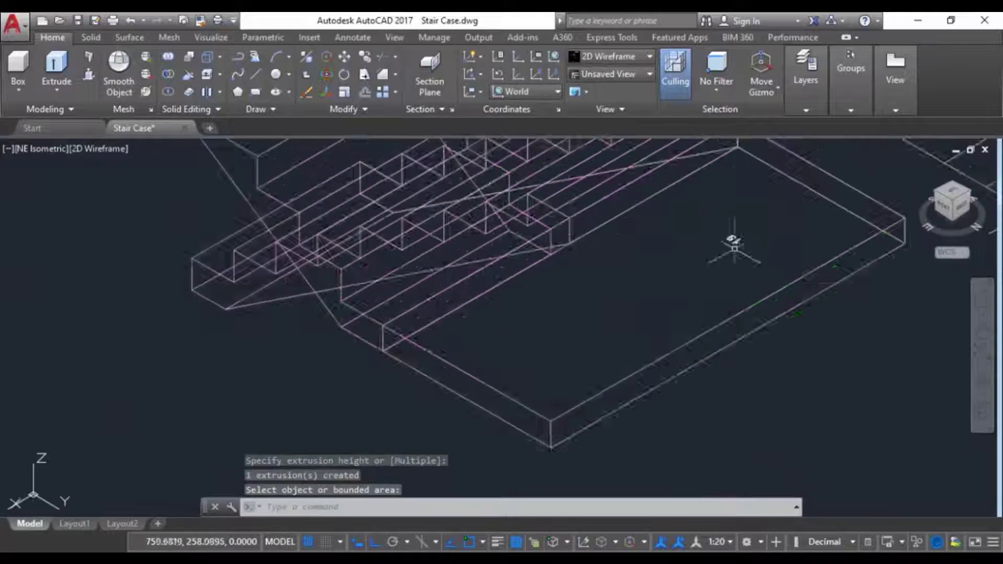
pyautogui.click(935, 194)
pyautogui.click(935, 194)
pyautogui.scroll(10, 569, 260)
pyautogui.scroll(-5, 706, 228)
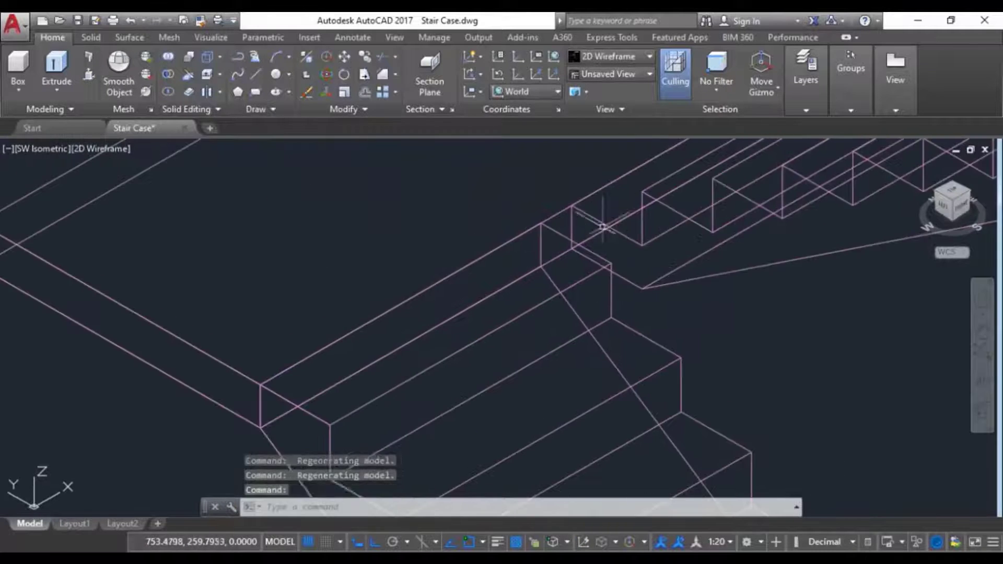
pyautogui.press('Escape')
pyautogui.click(638, 54)
pyautogui.click(662, 167)
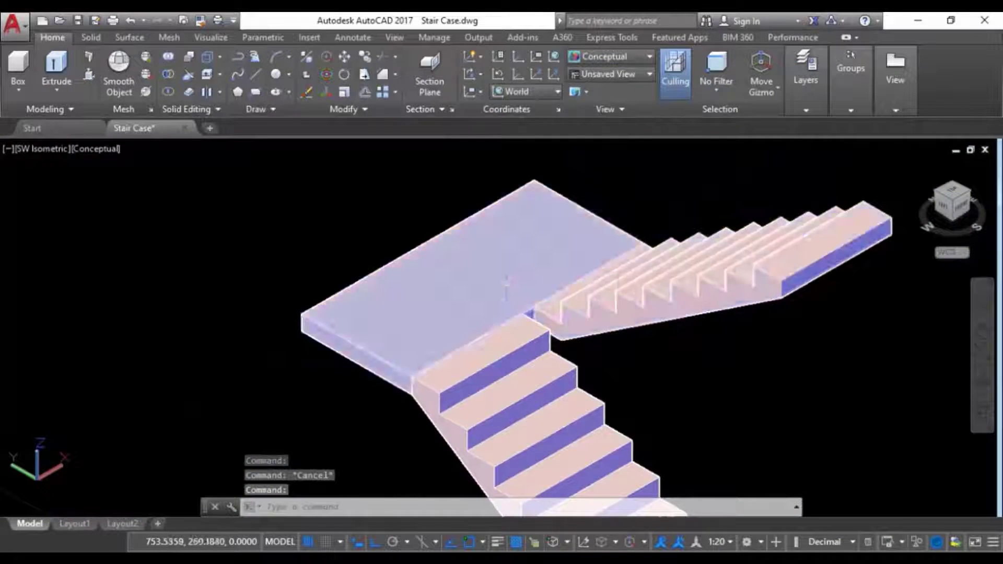
# Union the landing and both flights into a single staircase solid.
pyautogui.scroll(-3, 615, 310)
pyautogui.moveTo(616, 310); pyautogui.dragTo(424, 210, button='middle')
pyautogui.click(91, 37)
pyautogui.click(282, 70)
pyautogui.click(418, 261)
pyautogui.click(473, 313)
pyautogui.click(555, 256)
pyautogui.press('Return')
pyautogui.press('Escape')
pyautogui.press('Escape')
pyautogui.scroll(-1, 444, 274)
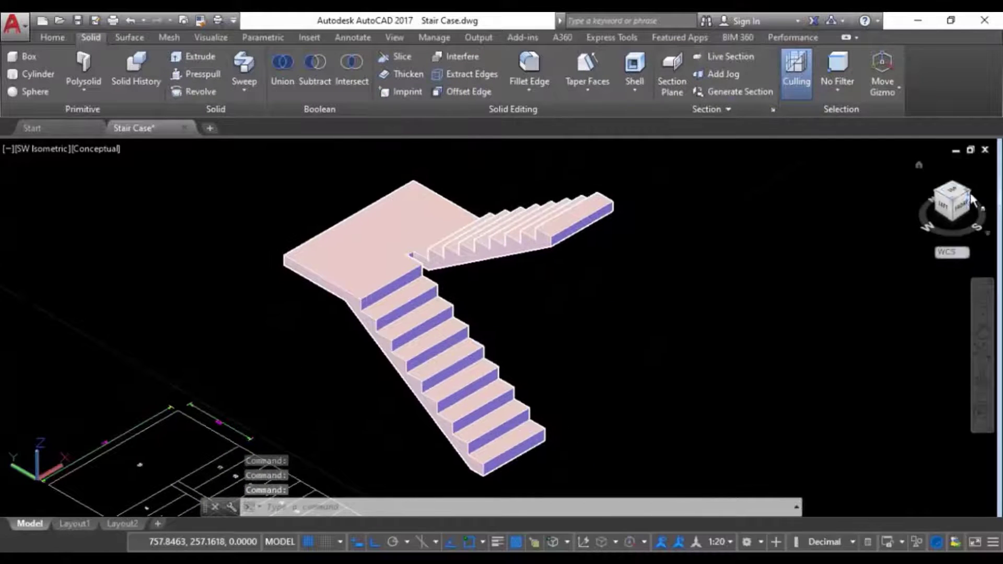
# Examine the joined staircase beside its 2D plan in the Top view and in SW Isometric.
pyautogui.click(935, 201)
pyautogui.click(950, 192)
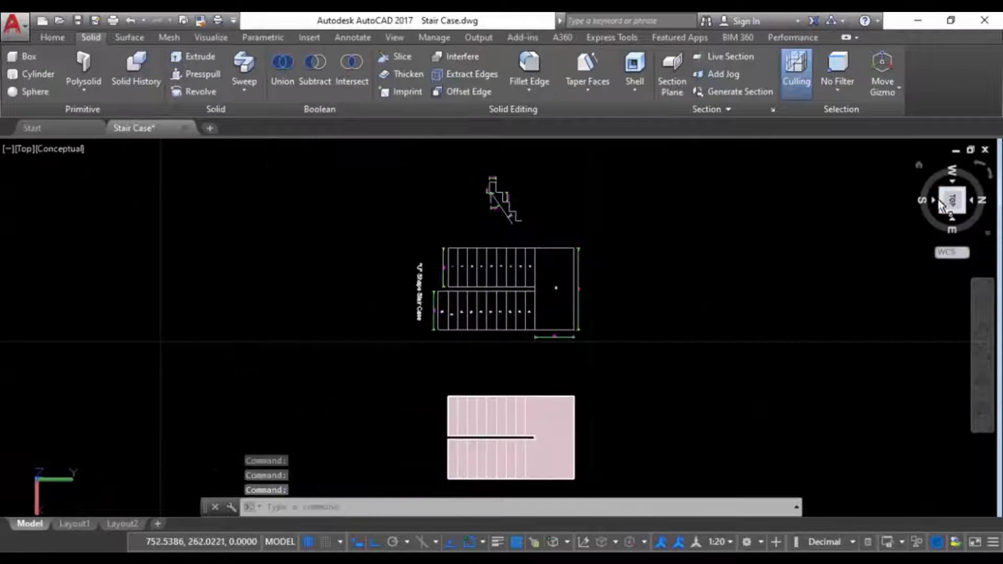
pyautogui.click(932, 200)
pyautogui.click(953, 181)
pyautogui.press('Escape')
pyautogui.scroll(3, 553, 363)
pyautogui.scroll(-1, 531, 331)
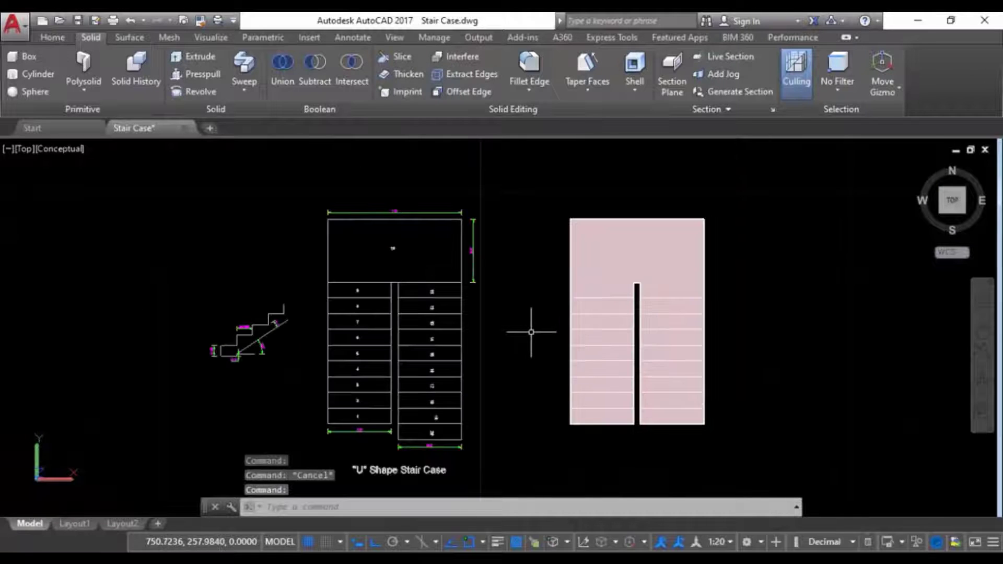
pyautogui.click(940, 212)
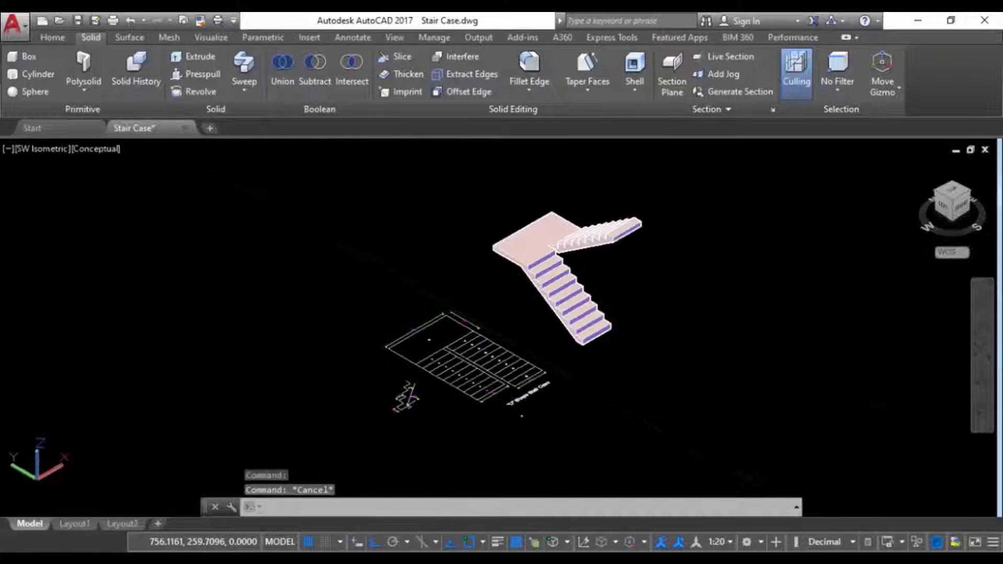
pyautogui.scroll(3, 581, 253)
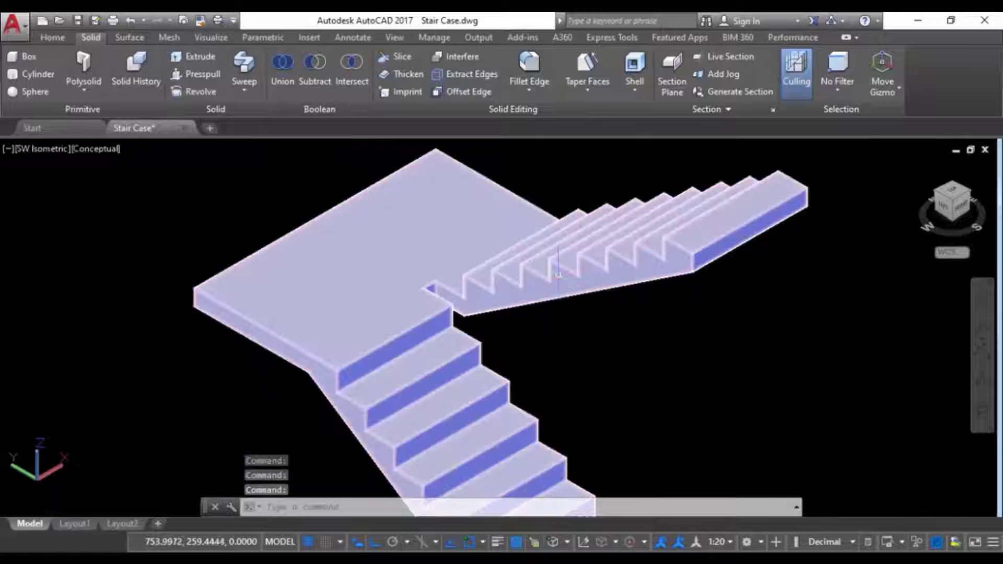
pyautogui.scroll(-1, 357, 144)
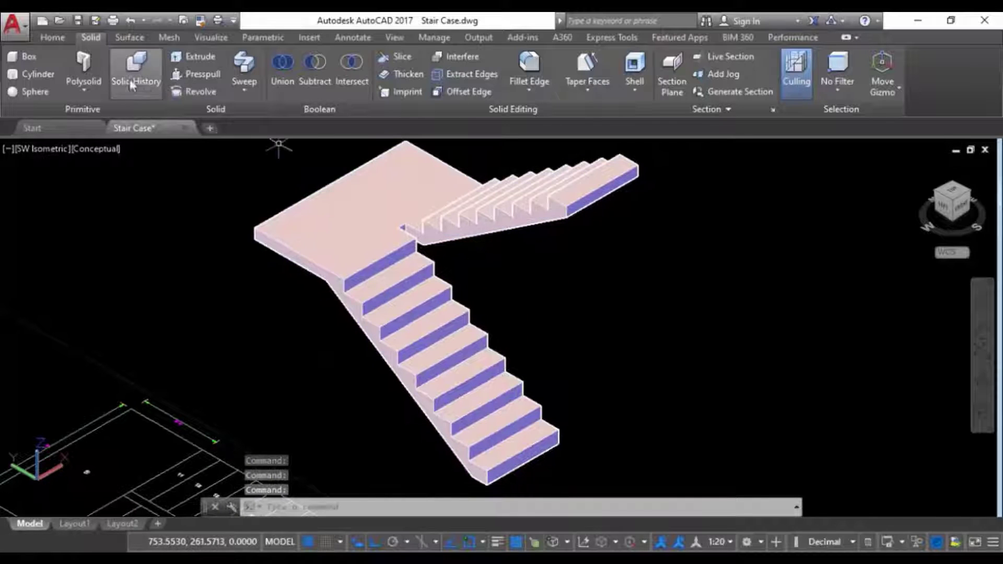
# Create a cylinder post at the midpoint of the bottom step's side edge with radius 0.025 and height 0.75.
pyautogui.scroll(5, 660, 403)
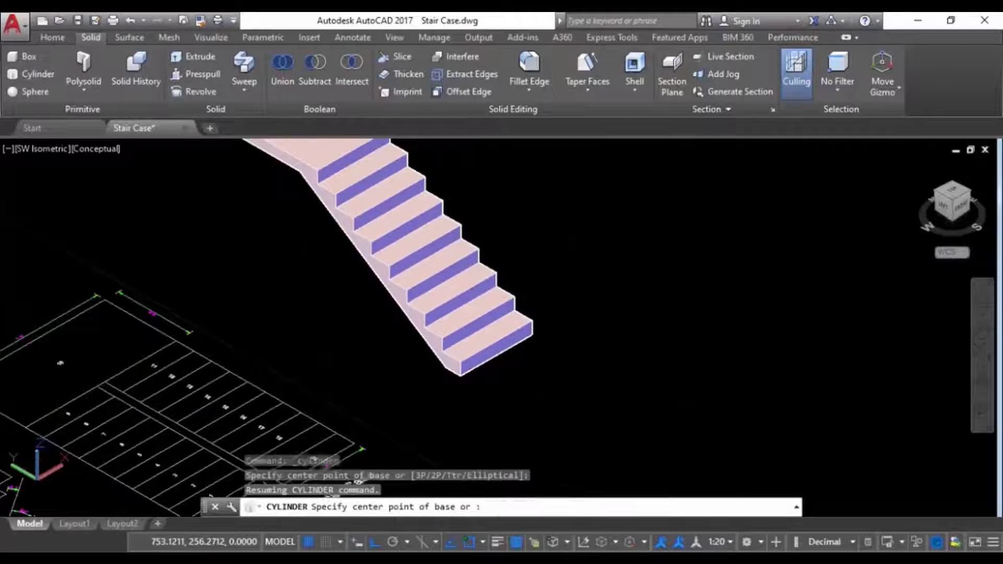
pyautogui.scroll(3, 447, 366)
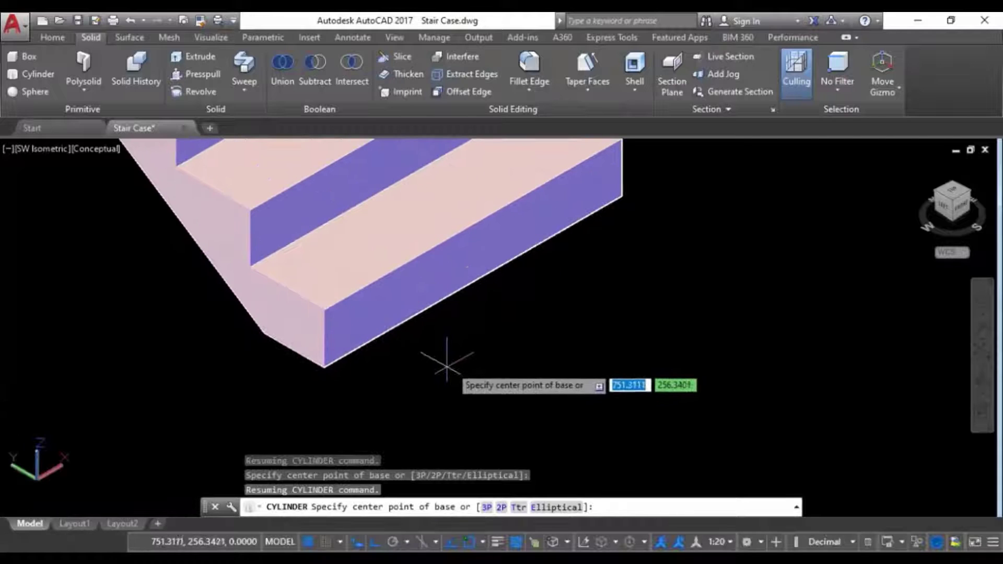
pyautogui.click(288, 286)
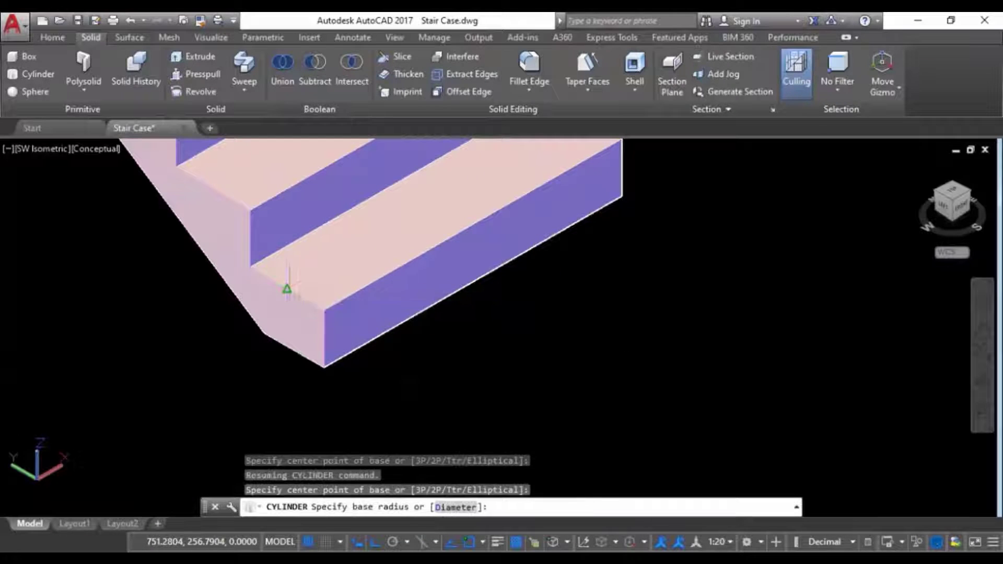
pyautogui.scroll(2, 296, 276)
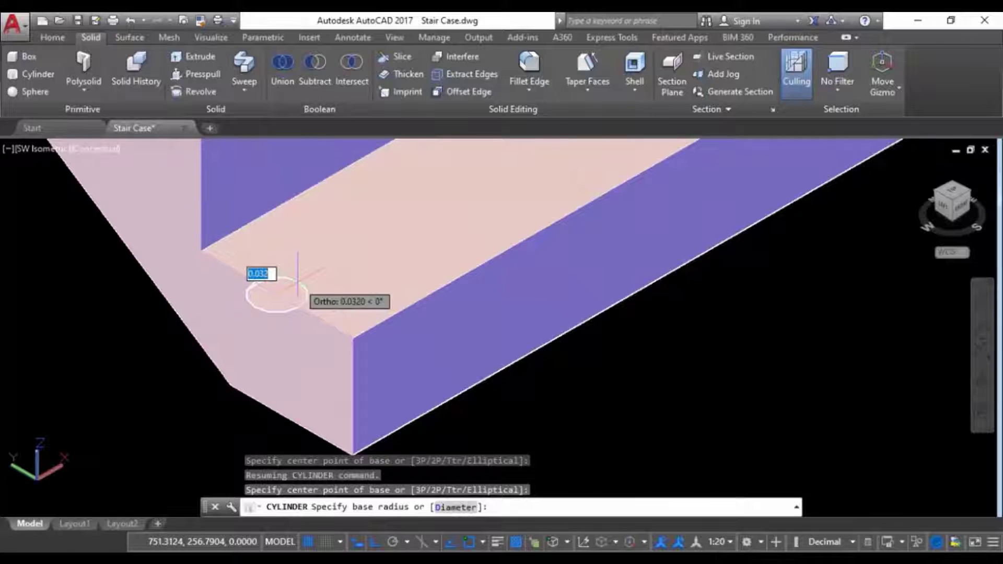
pyautogui.write('0.00')
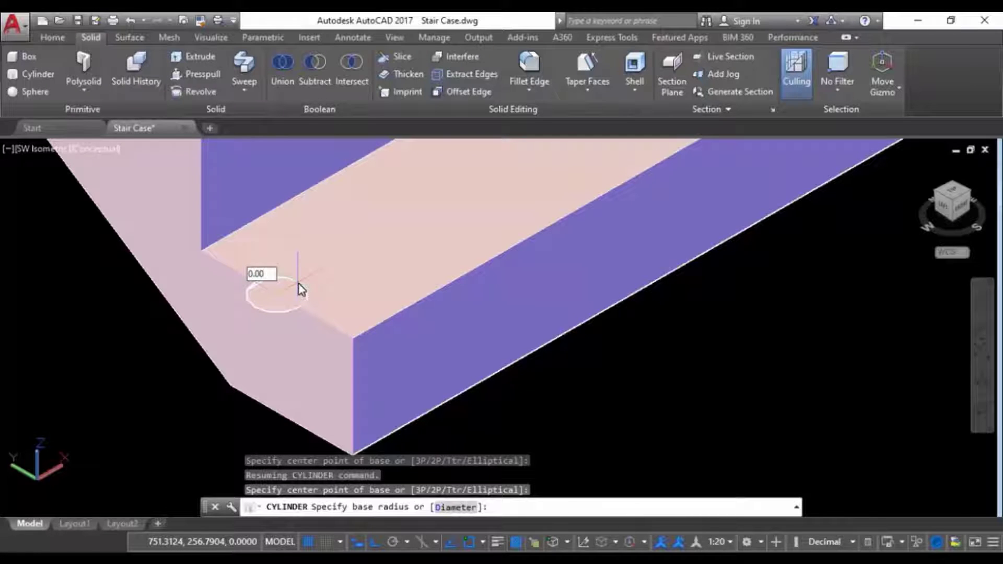
pyautogui.write('5')
pyautogui.press('Return')
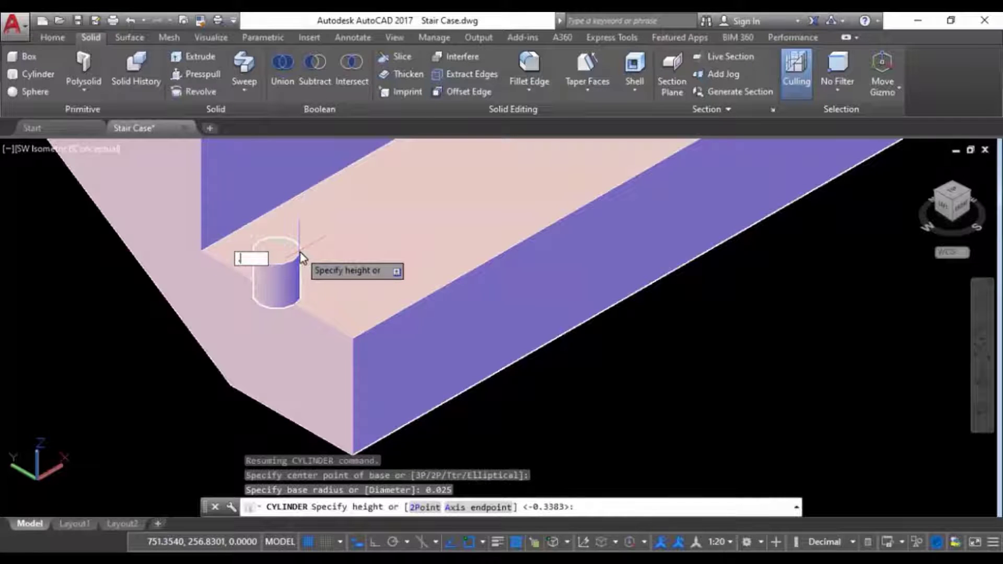
pyautogui.press('Return')
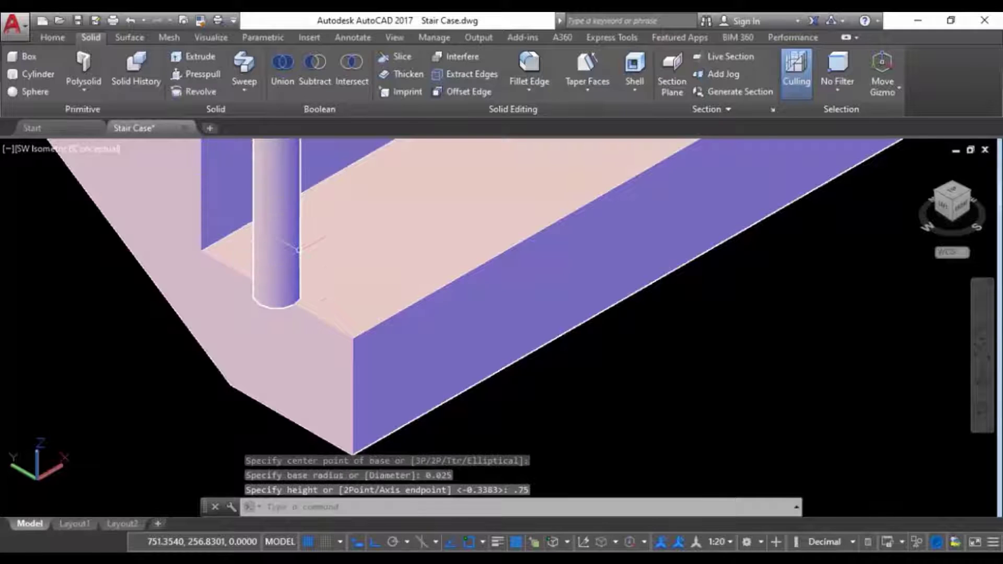
pyautogui.scroll(-6, 312, 245)
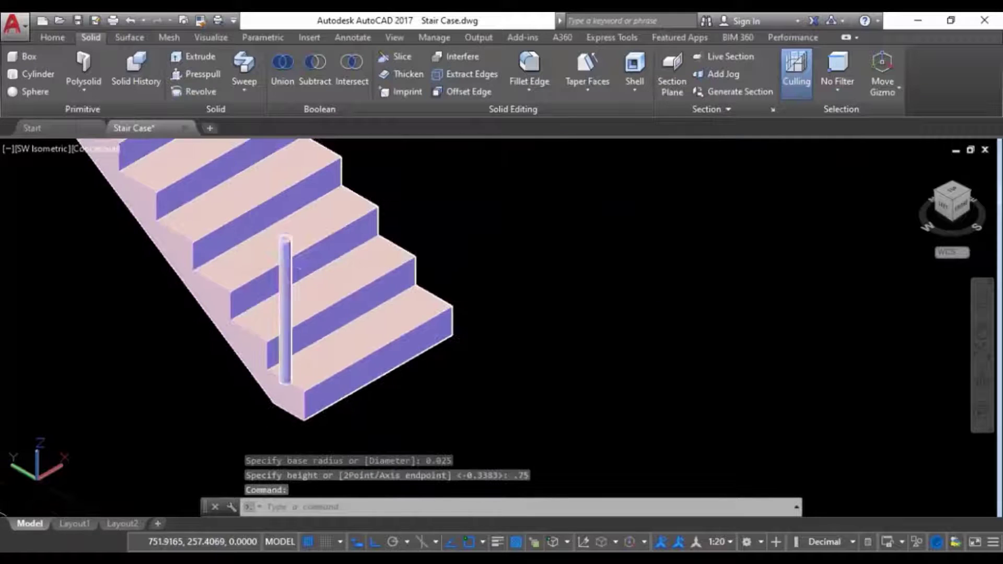
pyautogui.click(285, 334)
pyautogui.scroll(3, 309, 341)
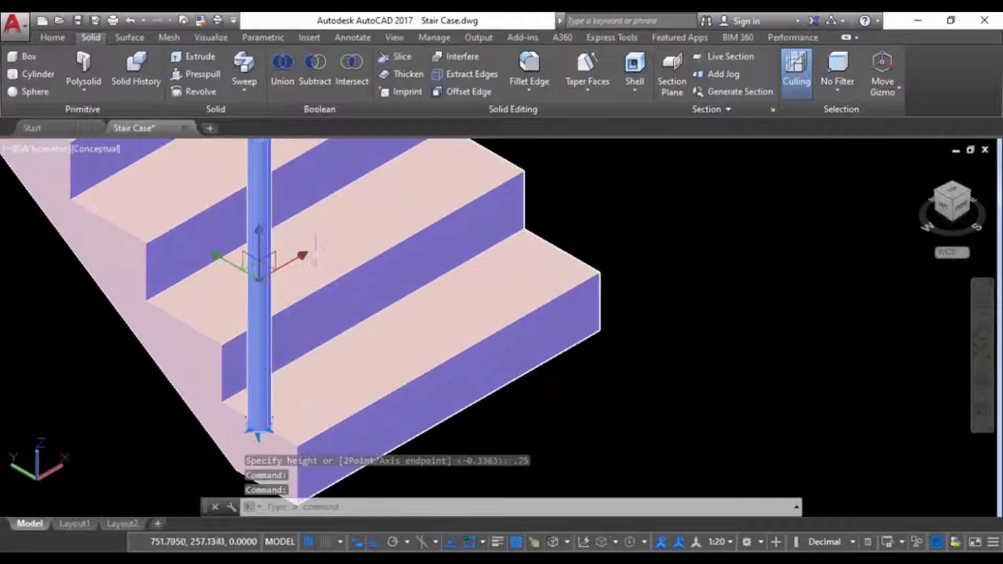
pyautogui.click(303, 257)
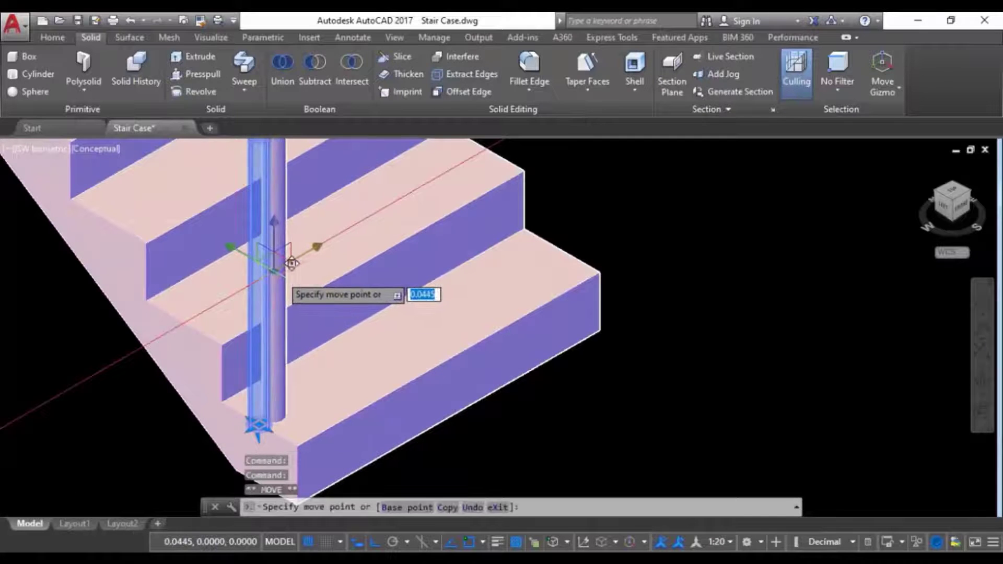
pyautogui.press('Escape')
pyautogui.press('Escape')
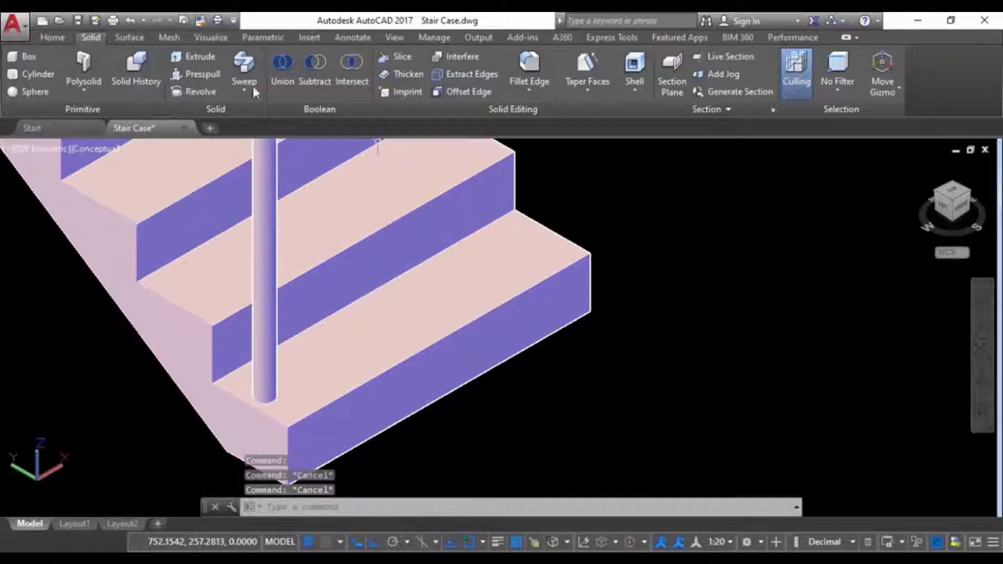
# Mirror the post across the middle of the bottom step to its other end, keeping the source post.
pyautogui.click(53, 38)
pyautogui.click(358, 110)
pyautogui.click(306, 110)
pyautogui.click(265, 293)
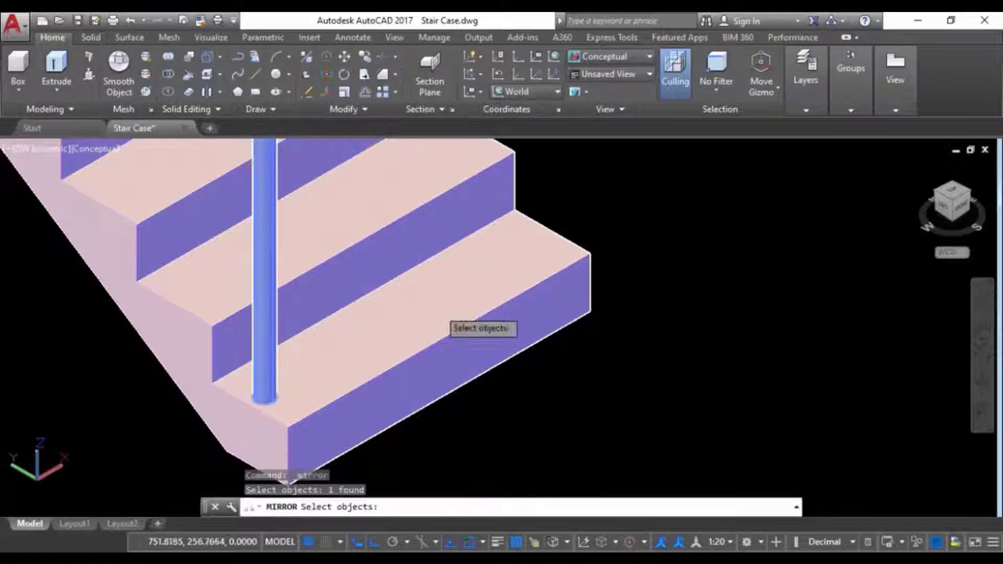
pyautogui.click(438, 341)
pyautogui.press('Return')
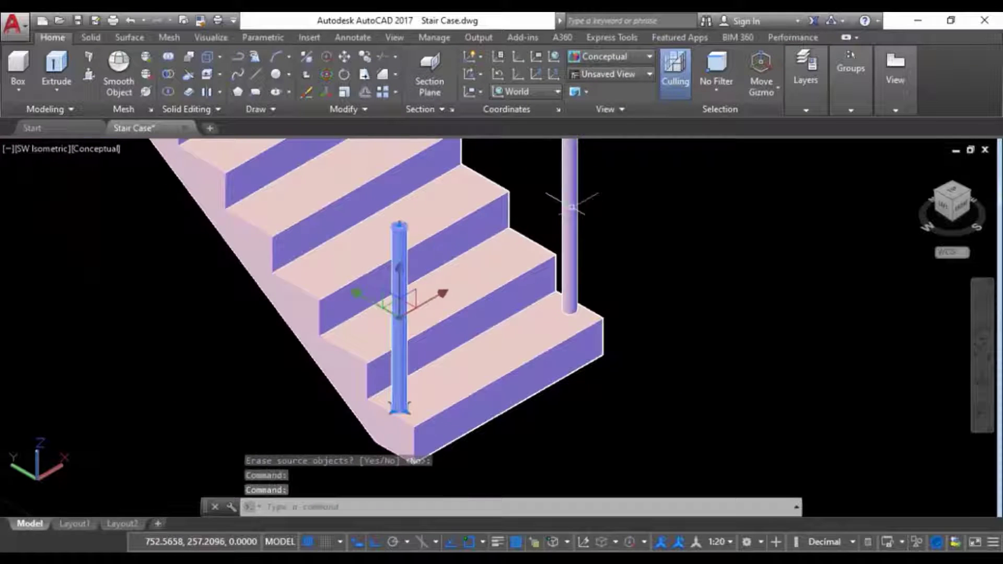
# Copy the pair of posts onto every second step of the lower flight, up to the landing's edge.
pyautogui.click(572, 207)
pyautogui.write('co')
pyautogui.press('Return')
pyautogui.moveTo(702, 426); pyautogui.dragTo(786, 438, button='middle')
pyautogui.click(498, 437)
pyautogui.click(404, 310)
pyautogui.moveTo(404, 309); pyautogui.dragTo(550, 413, button='middle')
pyautogui.click(454, 287)
pyautogui.moveTo(455, 287); pyautogui.dragTo(579, 439, button='middle')
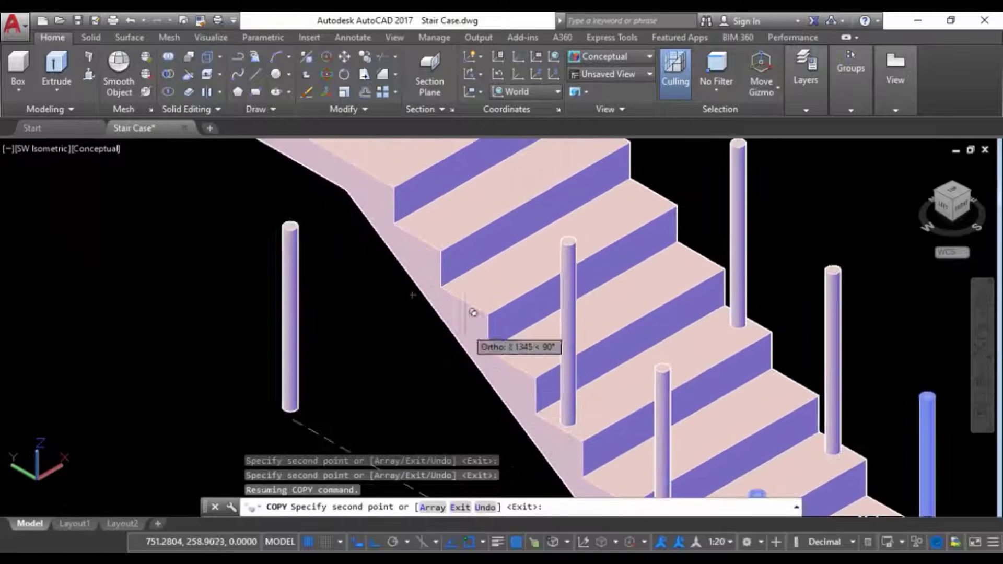
pyautogui.click(485, 313)
pyautogui.moveTo(376, 287); pyautogui.dragTo(443, 427, button='middle')
pyautogui.click(459, 326)
# Continue copying the pair of posts onto every second step of the upper flight.
pyautogui.scroll(-2, 366, 288)
pyautogui.moveTo(365, 287); pyautogui.dragTo(323, 344, button='middle')
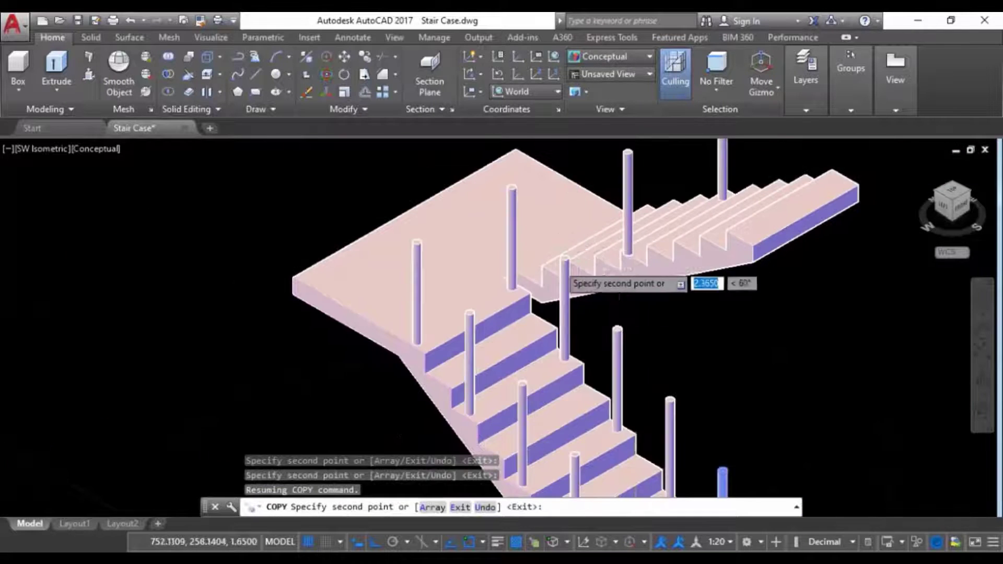
pyautogui.scroll(3, 565, 267)
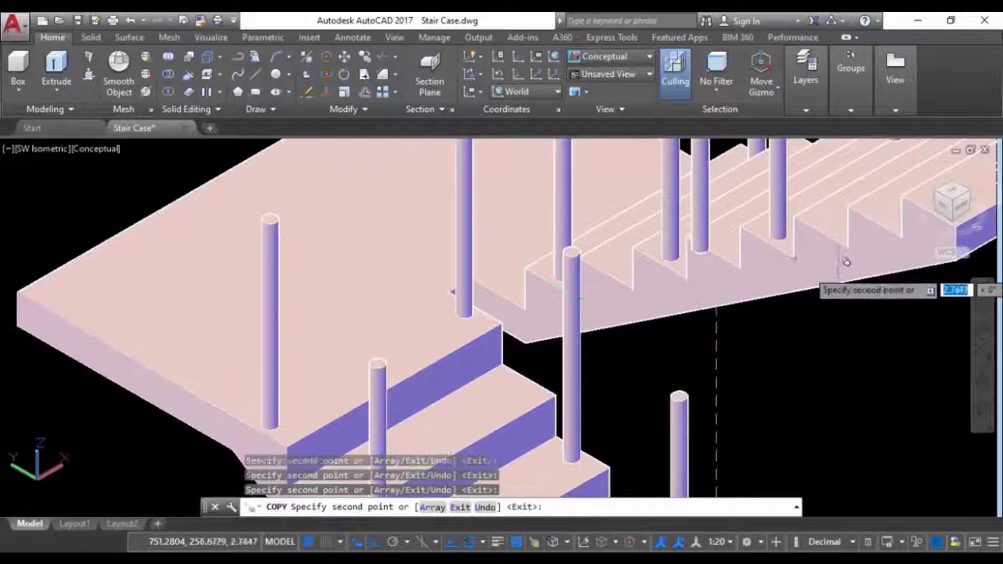
pyautogui.scroll(-4, 789, 268)
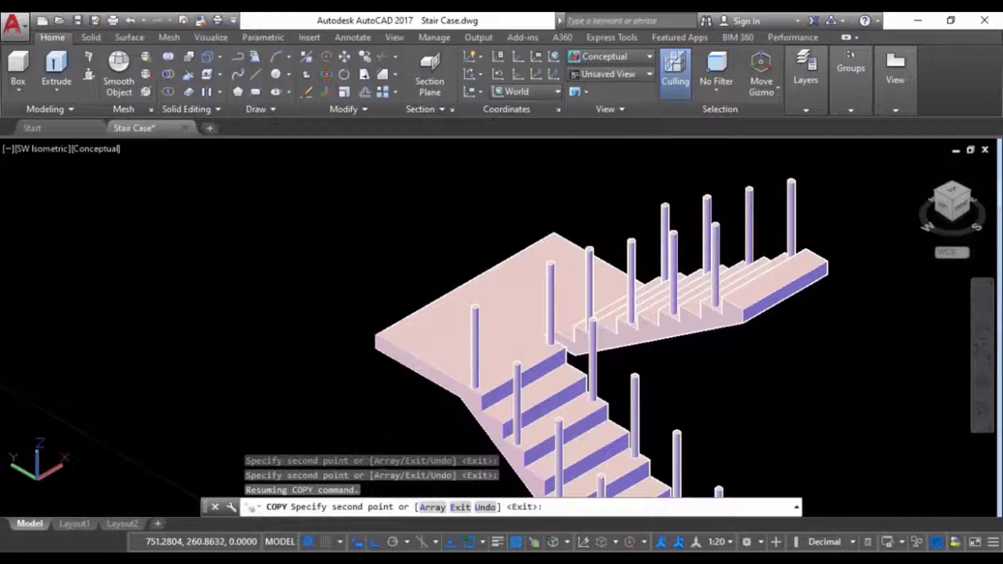
pyautogui.press('Escape')
pyautogui.press('Escape')
# In NW Isometric, copy the outer post at the landing's edge straight across to the landing's outer corner.
pyautogui.scroll(-2, 716, 313)
pyautogui.click(935, 190)
pyautogui.scroll(4, 385, 303)
pyautogui.moveTo(383, 300); pyautogui.dragTo(380, 386, button='middle')
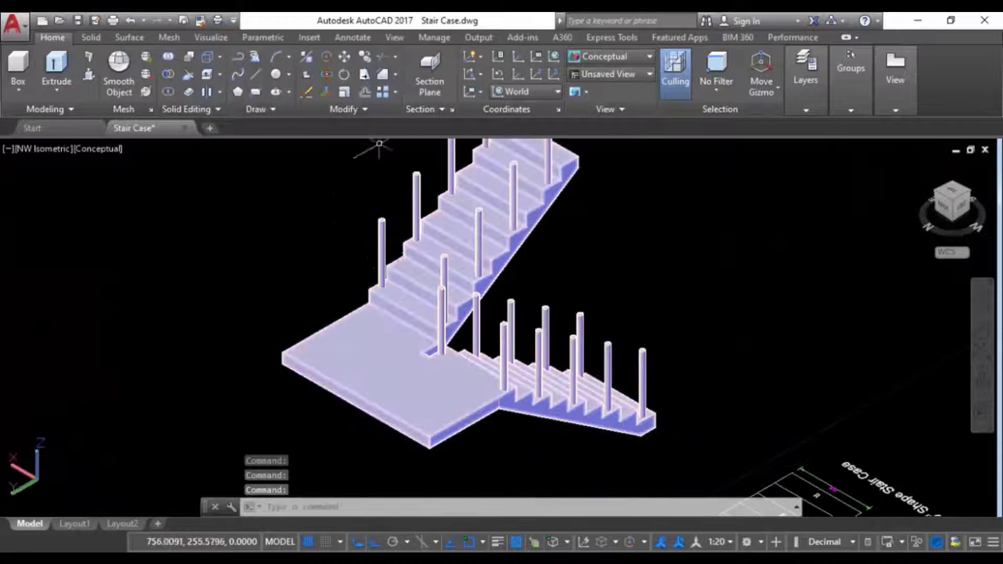
pyautogui.click(365, 57)
pyautogui.scroll(2, 466, 358)
pyautogui.click(513, 363)
pyautogui.moveTo(516, 384); pyautogui.dragTo(517, 230, button='middle')
pyautogui.scroll(4, 517, 230)
pyautogui.press('Return')
pyautogui.click(551, 357)
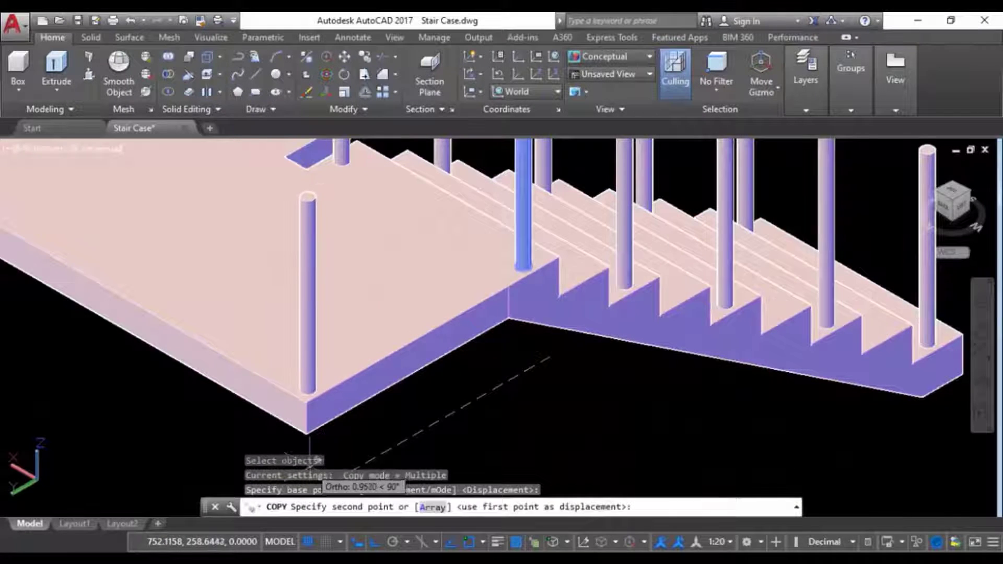
pyautogui.click(310, 468)
pyautogui.scroll(-2, 309, 465)
pyautogui.press('Escape')
pyautogui.moveTo(224, 395); pyautogui.dragTo(502, 374, button='middle')
pyautogui.click(358, 109)
pyautogui.click(322, 127)
pyautogui.click(585, 332)
pyautogui.press('Return')
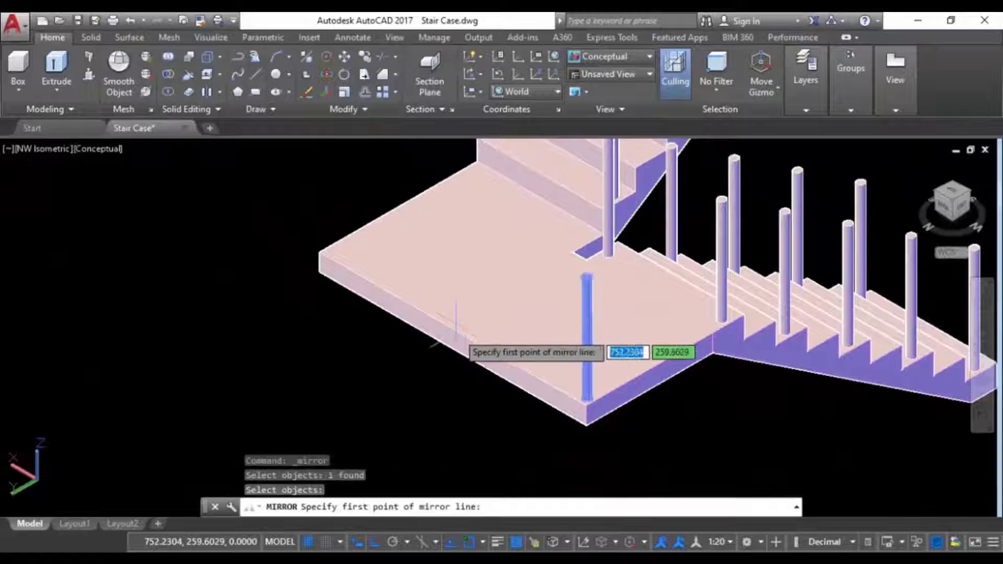
pyautogui.scroll(3, 456, 322)
pyautogui.scroll(-3, 511, 356)
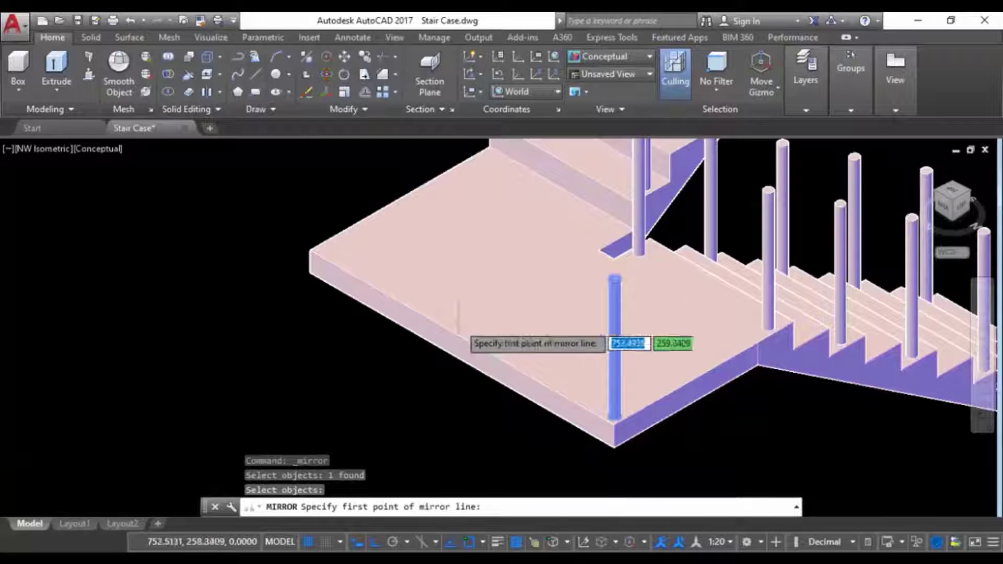
pyautogui.press('Escape')
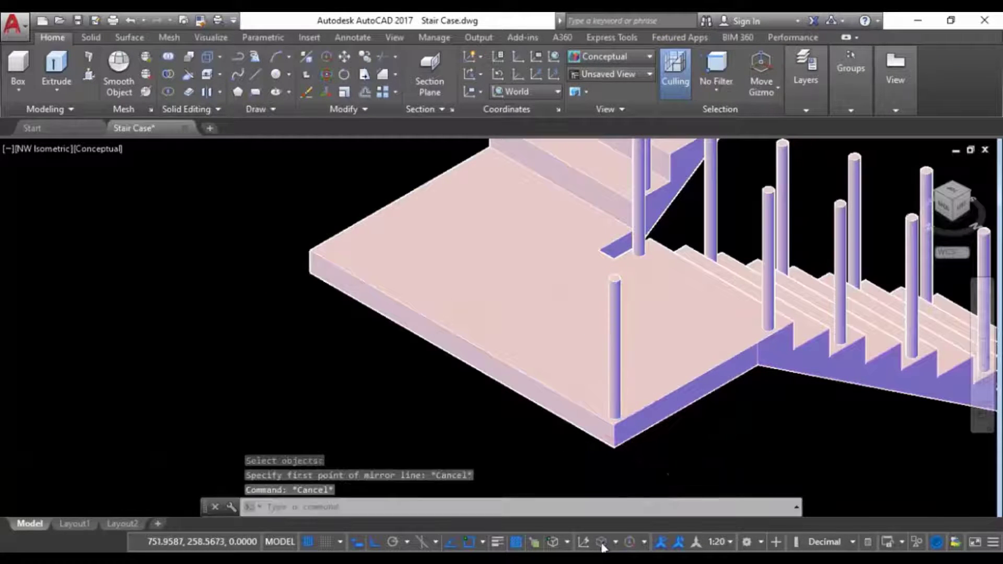
pyautogui.click(617, 542)
pyautogui.click(604, 546)
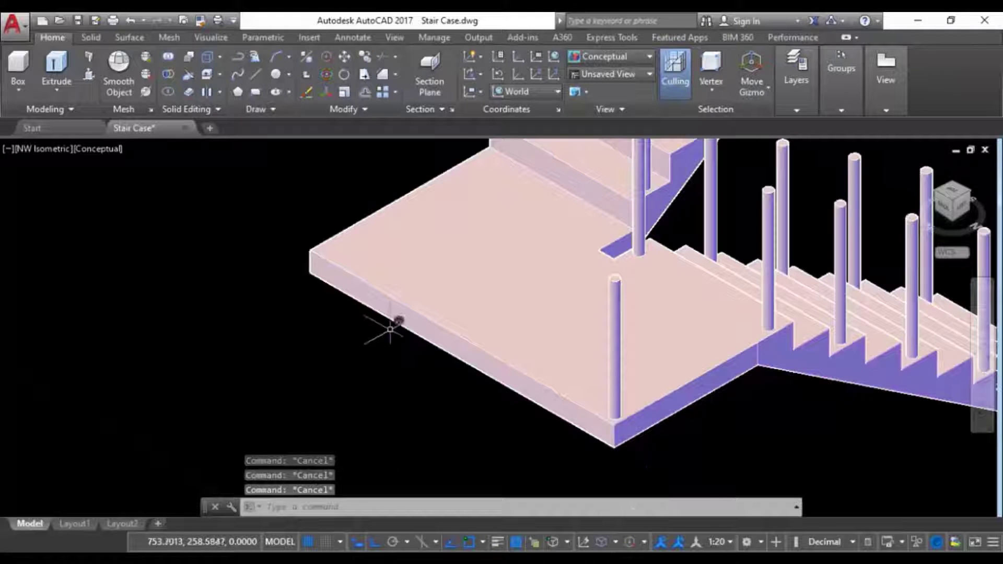
# Turn on Dynamic UCS and mirror the landing's corner post across the landing's middle to the opposite outer corner, keeping the source.
pyautogui.click(568, 544)
pyautogui.click(577, 430)
pyautogui.click(365, 74)
pyautogui.click(615, 294)
pyautogui.press('Return')
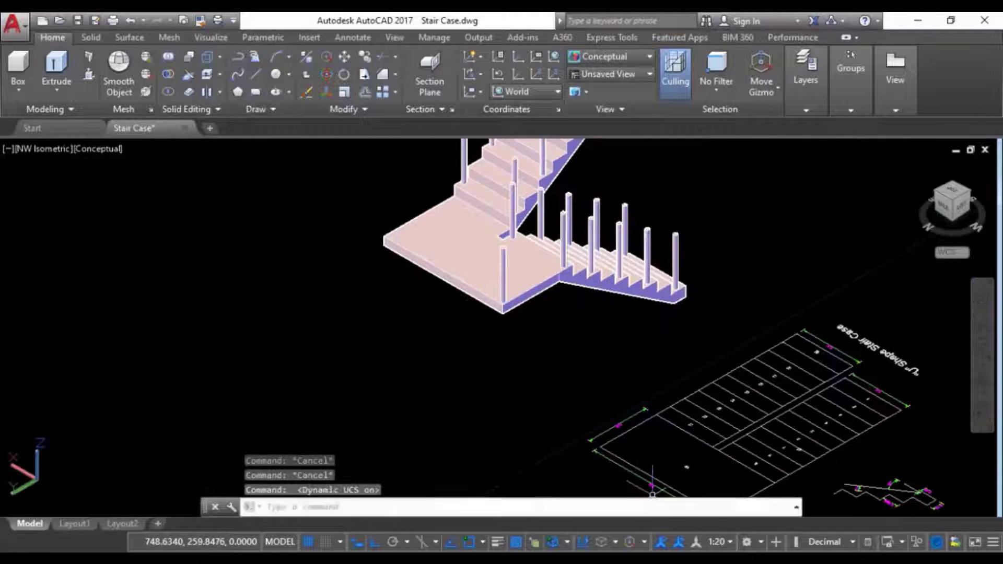
pyautogui.click(343, 109)
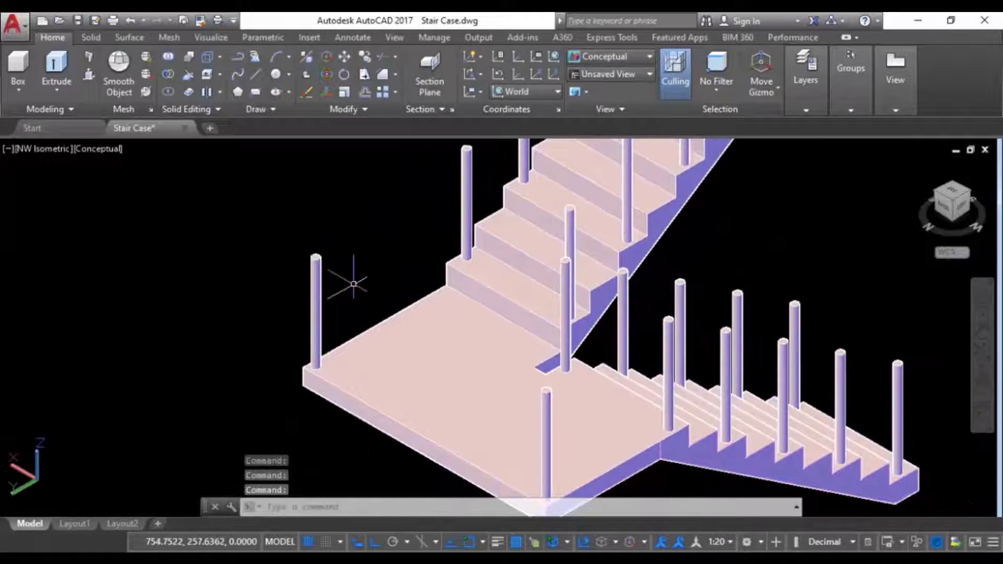
# In NE Isometric, erase the six upper-flight posts above the pair nearest the landing.
pyautogui.scroll(-4, 354, 284)
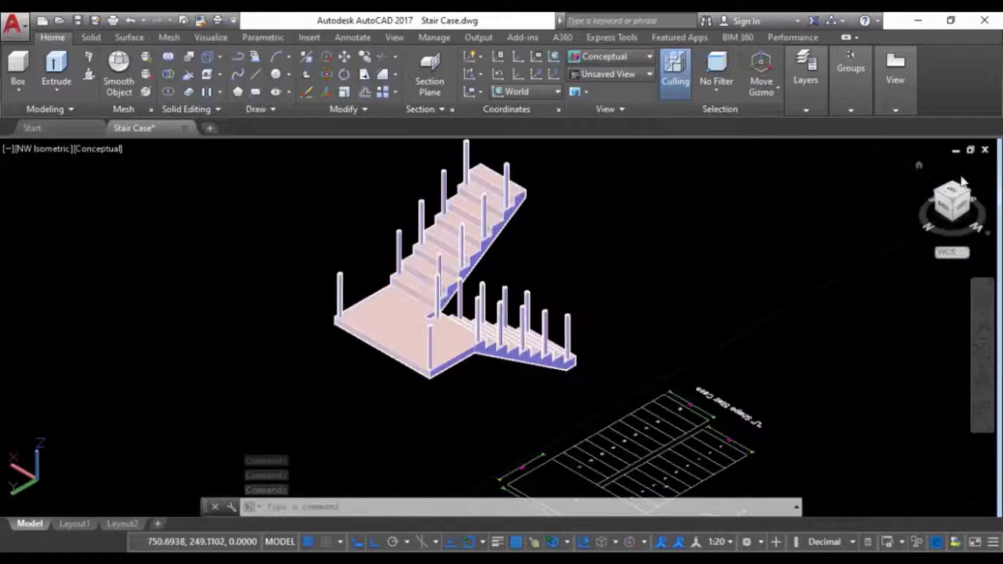
pyautogui.click(935, 191)
pyautogui.scroll(5, 379, 396)
pyautogui.scroll(3, 486, 259)
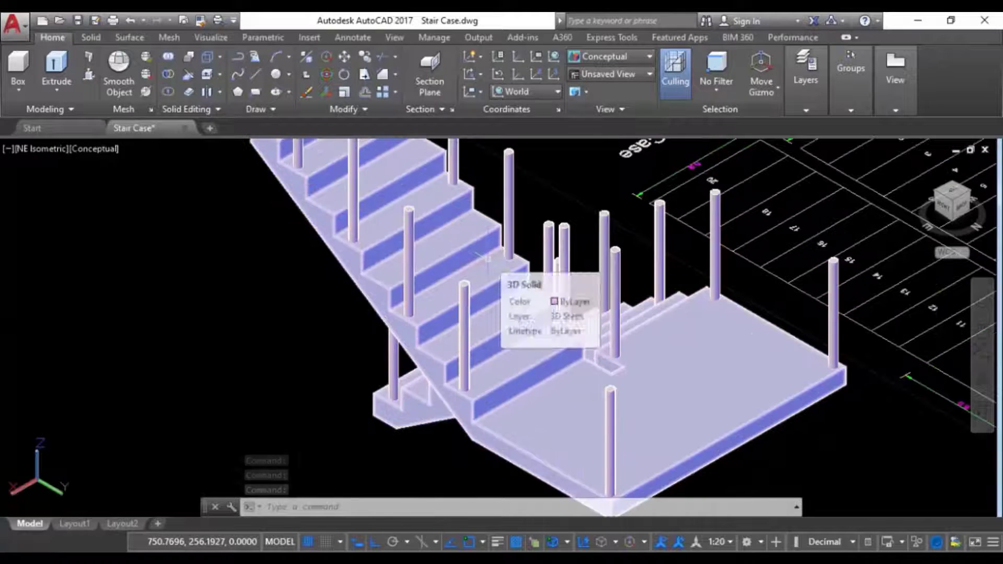
pyautogui.scroll(-5, 357, 431)
pyautogui.scroll(2, 330, 228)
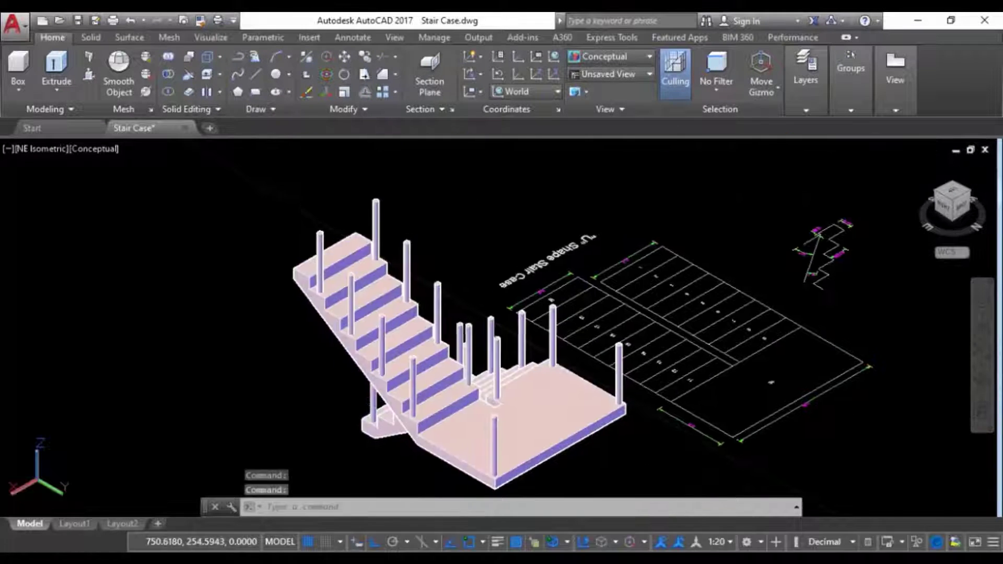
pyautogui.click(319, 254)
pyautogui.click(398, 235)
pyautogui.click(442, 271)
pyautogui.click(362, 335)
pyautogui.click(406, 376)
pyautogui.click(486, 355)
pyautogui.click(306, 92)
# Move the remaining pair of upper-flight posts up by one step, using the step corners as base and destination points.
pyautogui.scroll(3, 518, 360)
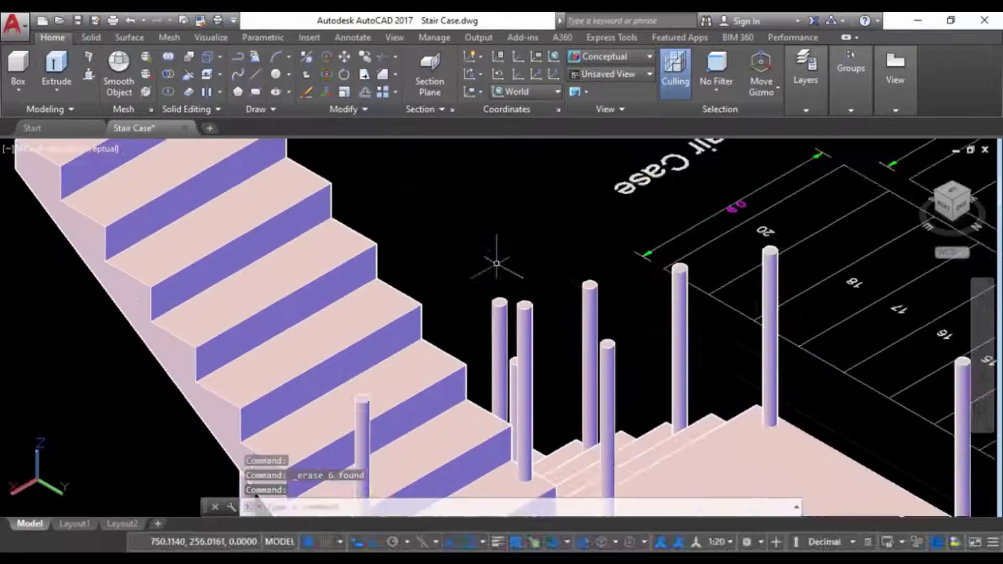
pyautogui.scroll(-2, 492, 225)
pyautogui.click(509, 282)
pyautogui.click(343, 59)
pyautogui.scroll(2, 417, 364)
pyautogui.click(416, 417)
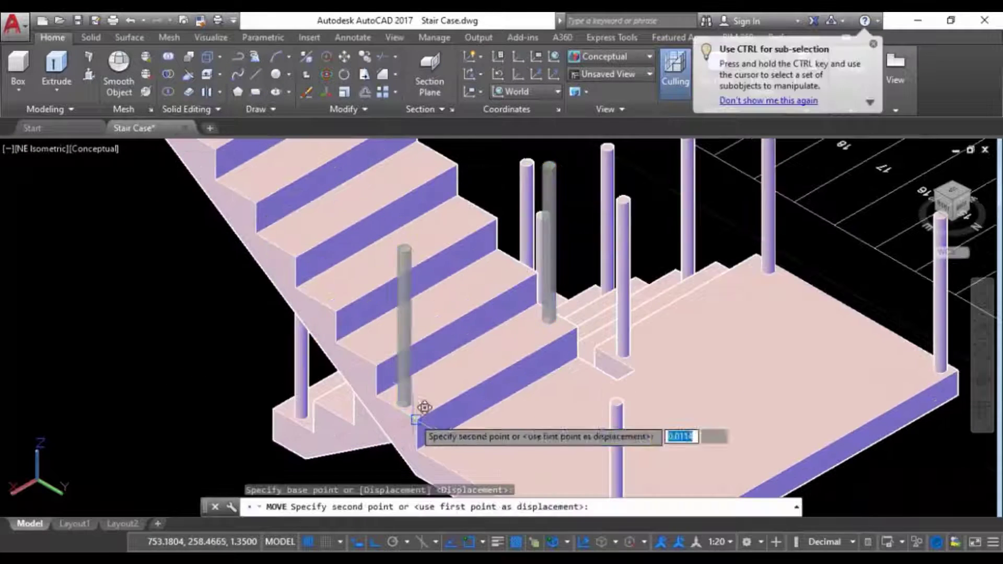
pyautogui.click(376, 363)
pyautogui.moveTo(365, 292); pyautogui.dragTo(385, 345, button='middle')
pyautogui.click(530, 256)
pyautogui.click(385, 313)
pyautogui.click(365, 57)
pyautogui.click(360, 346)
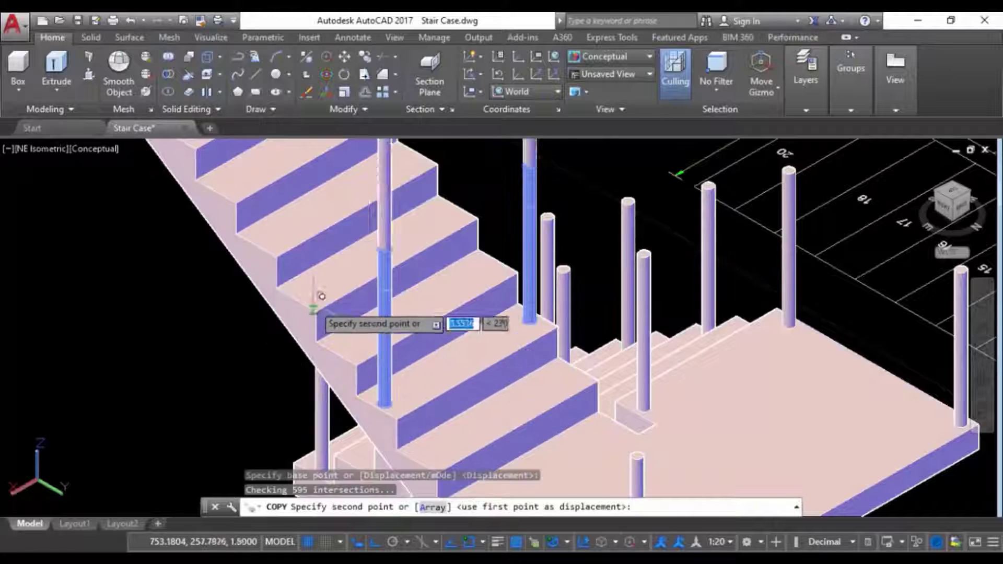
pyautogui.hotkey('ctrl', 'z')
pyautogui.press('Escape')
pyautogui.press('Escape')
pyautogui.press('Escape')
pyautogui.moveTo(397, 365); pyautogui.dragTo(363, 260, button='middle')
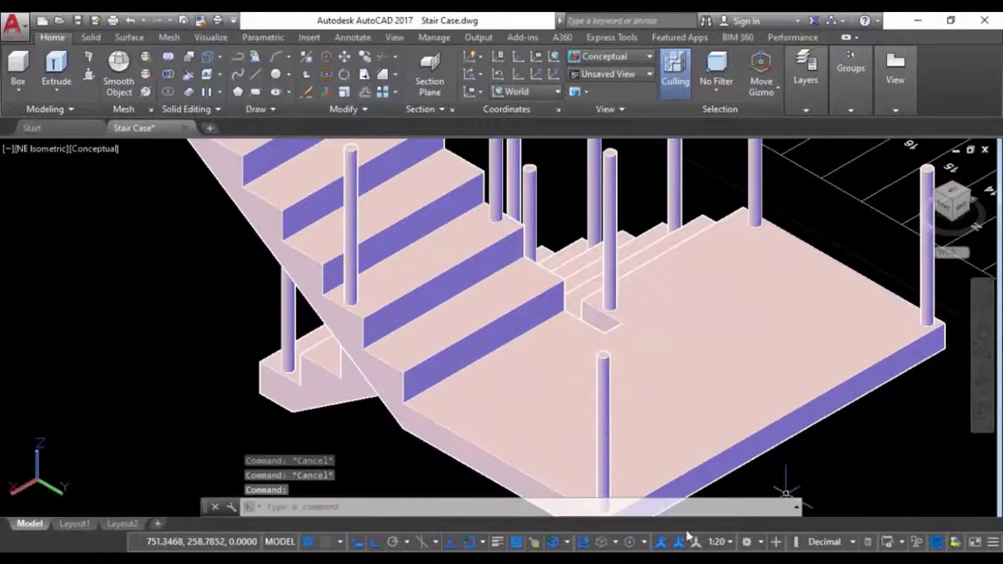
# Copy the pair of posts onto every second step up to the top of the upper flight and save the drawing.
pyautogui.click(553, 542)
pyautogui.click(365, 57)
pyautogui.click(351, 222)
pyautogui.moveTo(452, 226); pyautogui.dragTo(469, 339, button='middle')
pyautogui.click(514, 256)
pyautogui.press('Return')
pyautogui.click(379, 427)
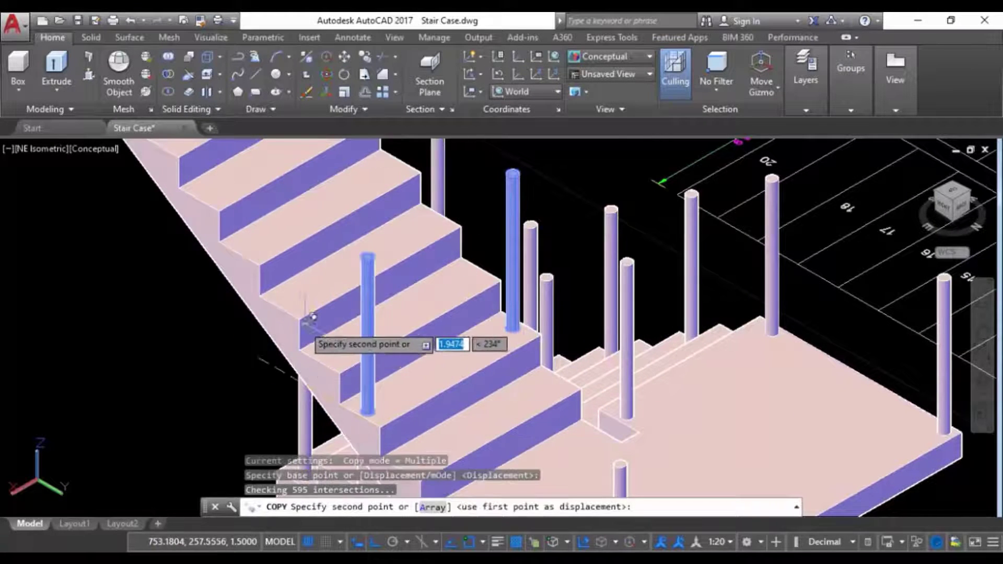
pyautogui.scroll(3, 301, 319)
pyautogui.click(300, 318)
pyautogui.scroll(-4, 300, 319)
pyautogui.moveTo(235, 267); pyautogui.dragTo(280, 342, button='middle')
pyautogui.click(264, 283)
pyautogui.scroll(-4, 262, 284)
pyautogui.scroll(5, 235, 253)
pyautogui.click(218, 249)
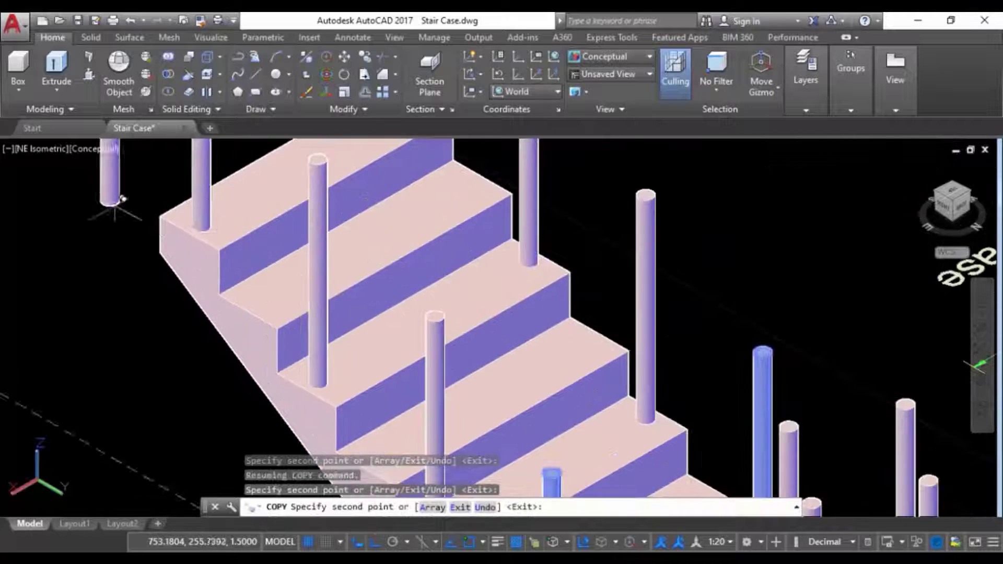
pyautogui.press('Return')
pyautogui.scroll(-10, 144, 216)
pyautogui.click(77, 20)
# Mirror the lower flight's inner post at the landing across the landing's midline to the upper flight's side, keeping the source.
pyautogui.scroll(2, 318, 336)
pyautogui.click(348, 109)
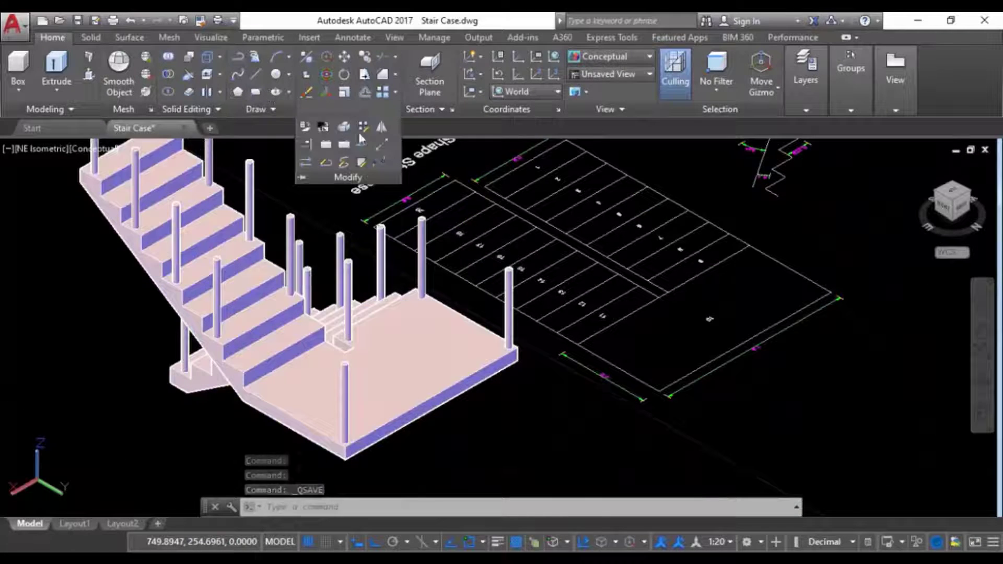
pyautogui.click(364, 74)
pyautogui.click(347, 314)
pyautogui.press('Return')
pyautogui.click(432, 398)
pyautogui.click(573, 466)
pyautogui.press('Return')
pyautogui.scroll(3, 323, 374)
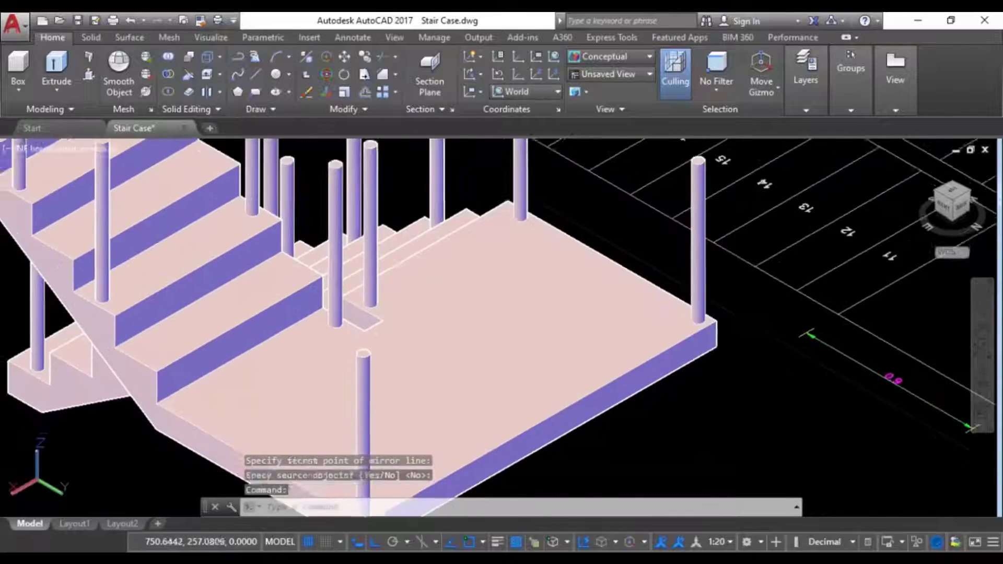
# Mirror the lower flight's outer post at the landing across the landing's midline to the upper flight's outer edge, keeping the source.
pyautogui.scroll(-2, 365, 245)
pyautogui.click(349, 109)
pyautogui.click(364, 75)
pyautogui.click(464, 201)
pyautogui.press('Return')
pyautogui.click(475, 353)
pyautogui.click(567, 405)
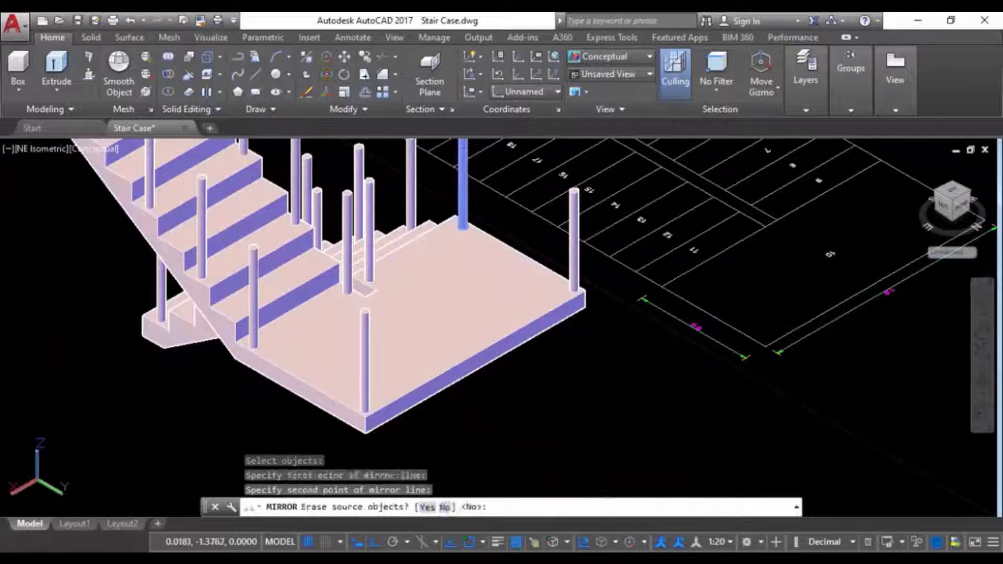
pyautogui.press('Return')
pyautogui.scroll(-4, 438, 394)
pyautogui.hotkey('ctrl', 'a')
pyautogui.press('Escape')
pyautogui.press('Escape')
pyautogui.press('Escape')
pyautogui.moveTo(467, 324); pyautogui.dragTo(440, 332, button='middle')
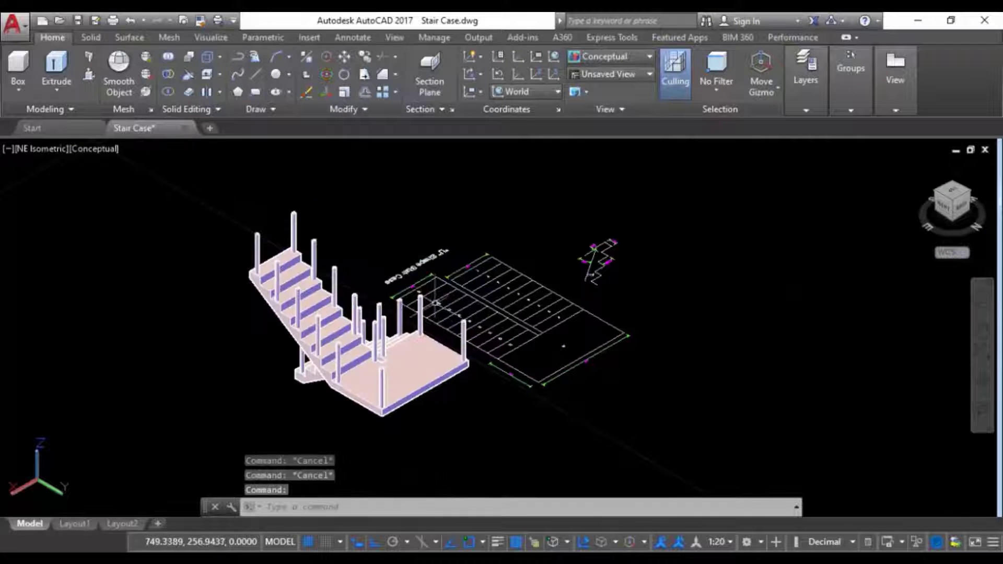
# Return to the home view and set its projection to Parallel.
pyautogui.click(919, 166)
pyautogui.scroll(4, 492, 325)
pyautogui.rightClick(920, 165)
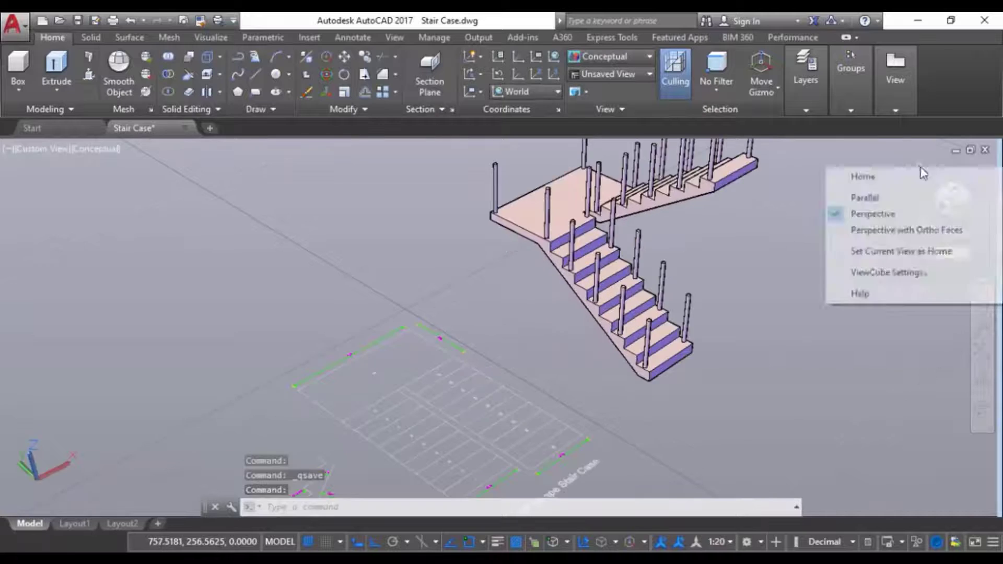
pyautogui.click(907, 196)
# Select all nine riser faces of the lower flight and assign them an index color through their properties.
pyautogui.moveTo(720, 267); pyautogui.dragTo(491, 311, button='middle')
pyautogui.scroll(2, 470, 312)
pyautogui.scroll(2, 434, 458)
pyautogui.keyDown('ctrl'); pyautogui.click(443, 456); pyautogui.keyUp('ctrl')
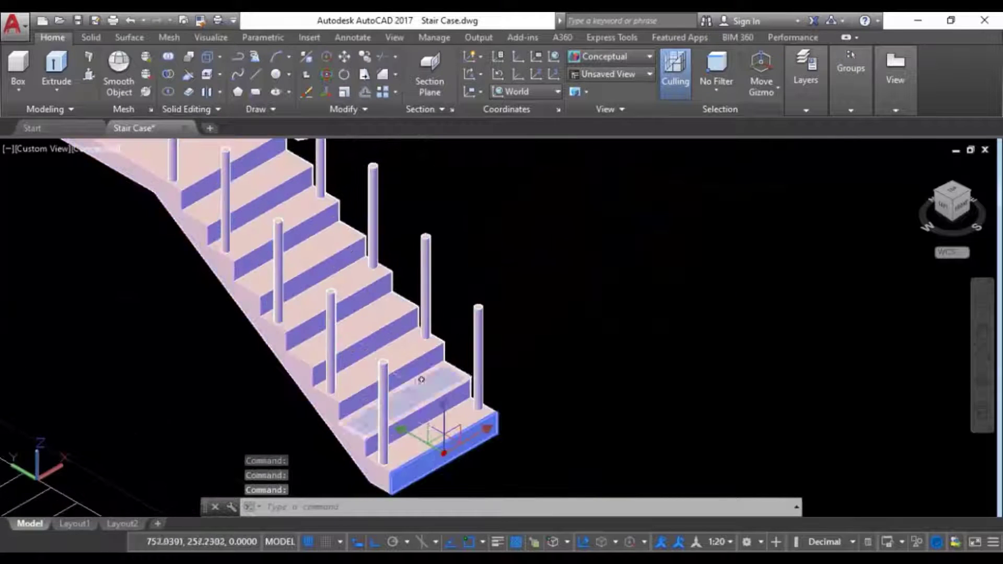
pyautogui.keyDown('ctrl'); pyautogui.click(419, 417); pyautogui.keyUp('ctrl')
pyautogui.keyDown('ctrl'); pyautogui.click(361, 306); pyautogui.keyUp('ctrl')
pyautogui.keyDown('ctrl'); pyautogui.click(335, 264); pyautogui.keyUp('ctrl')
pyautogui.keyDown('ctrl'); pyautogui.click(314, 226); pyautogui.keyUp('ctrl')
pyautogui.keyDown('ctrl'); pyautogui.click(292, 187); pyautogui.keyUp('ctrl')
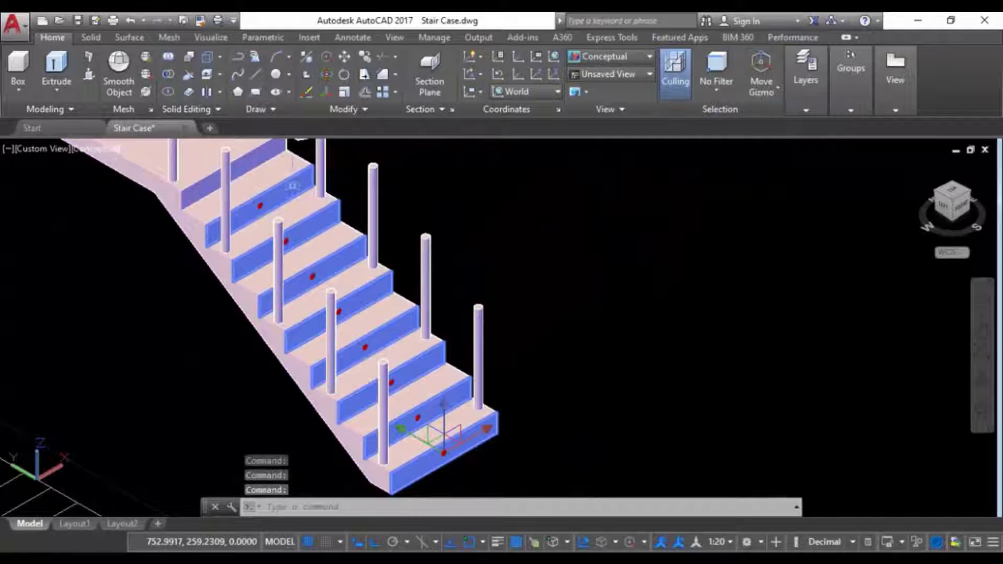
pyautogui.keyDown('ctrl'); pyautogui.click(269, 152); pyautogui.keyUp('ctrl')
pyautogui.scroll(-2, 333, 275)
pyautogui.moveTo(333, 276); pyautogui.dragTo(329, 308, button='middle')
pyautogui.rightClick(596, 259)
pyautogui.click(641, 526)
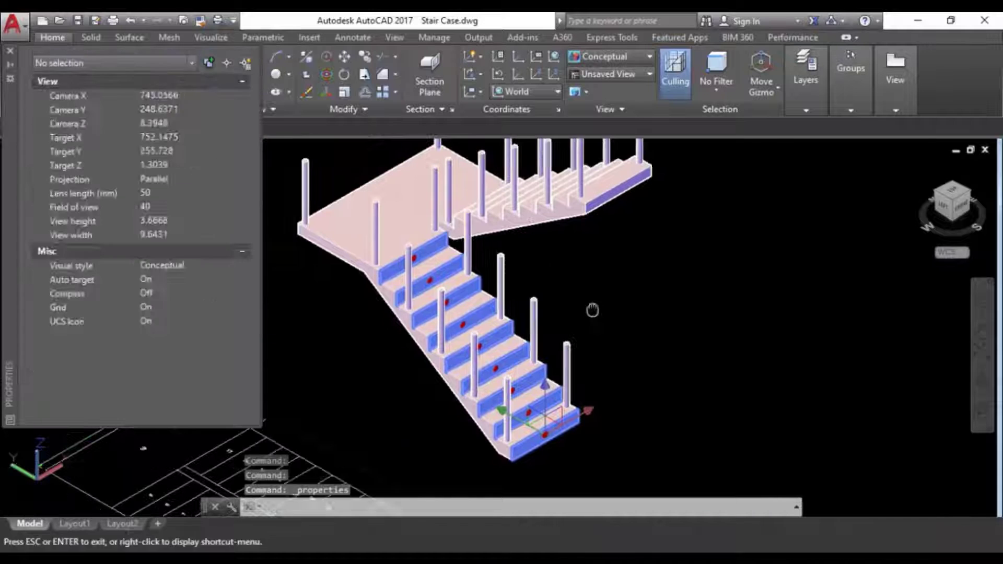
pyautogui.click(196, 96)
pyautogui.click(175, 227)
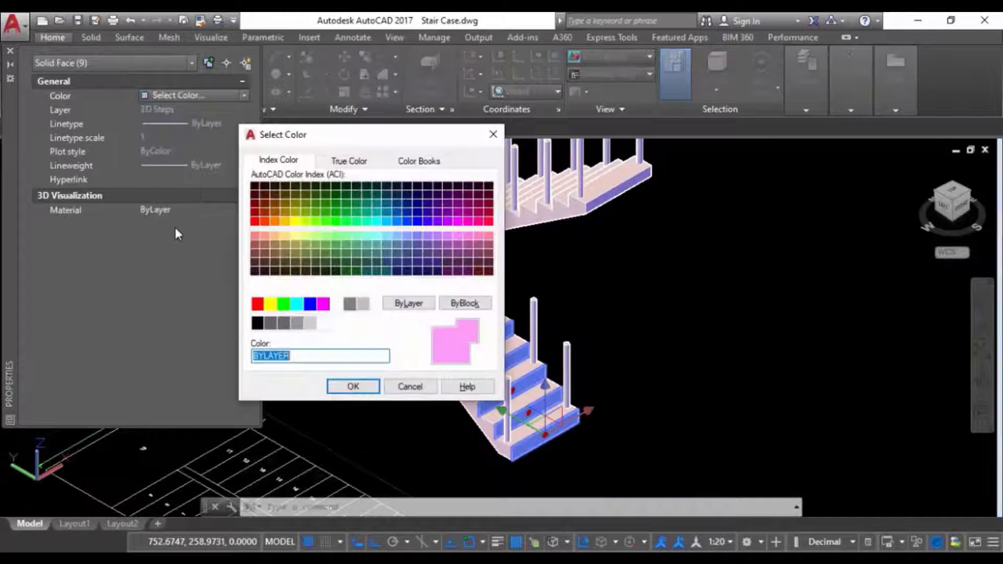
pyautogui.click(336, 302)
pyautogui.click(351, 385)
pyautogui.press('Escape')
pyautogui.moveTo(520, 310); pyautogui.dragTo(541, 311, button='middle')
pyautogui.press('Escape')
# In NW Isometric, select the eight riser faces of the upper flight and recolor them whitish grey with a custom color.
pyautogui.click(934, 196)
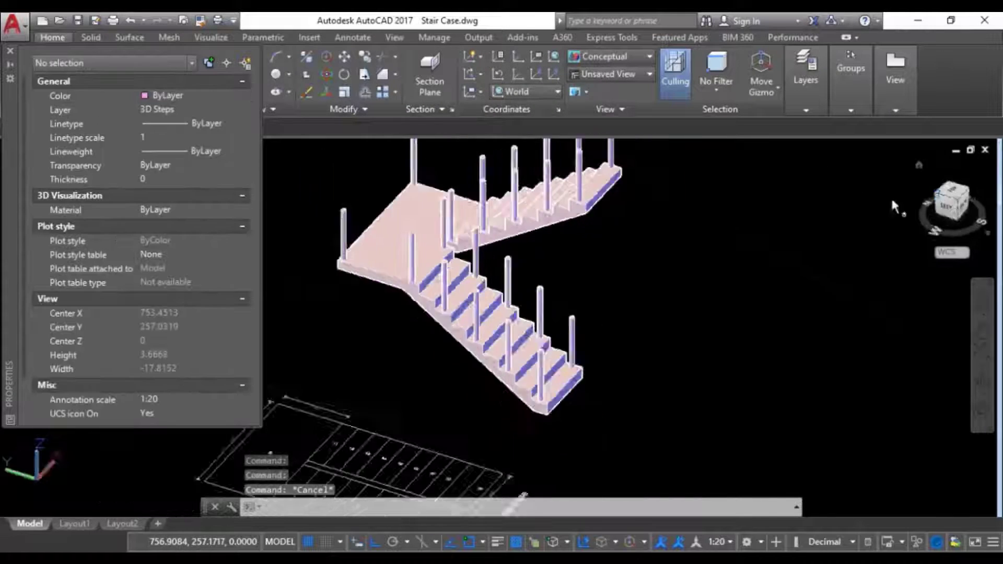
pyautogui.scroll(5, 444, 292)
pyautogui.keyDown('ctrl'); pyautogui.click(464, 305); pyautogui.keyUp('ctrl')
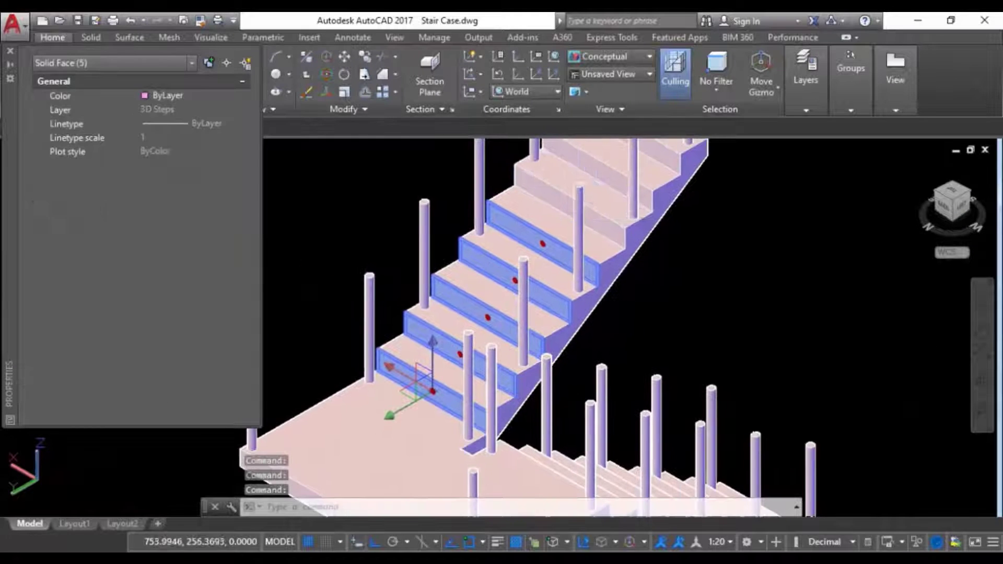
pyautogui.keyDown('ctrl'); pyautogui.click(588, 166); pyautogui.keyUp('ctrl')
pyautogui.moveTo(588, 166); pyautogui.dragTo(566, 217, button='middle')
pyautogui.keyDown('ctrl'); pyautogui.click(589, 183); pyautogui.keyUp('ctrl')
pyautogui.click(205, 95)
pyautogui.click(205, 94)
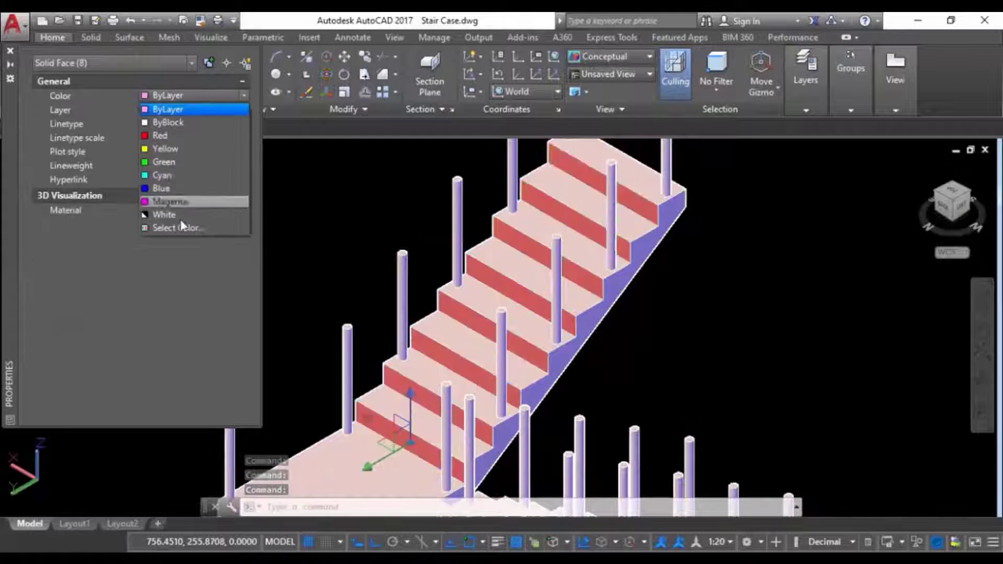
pyautogui.click(179, 227)
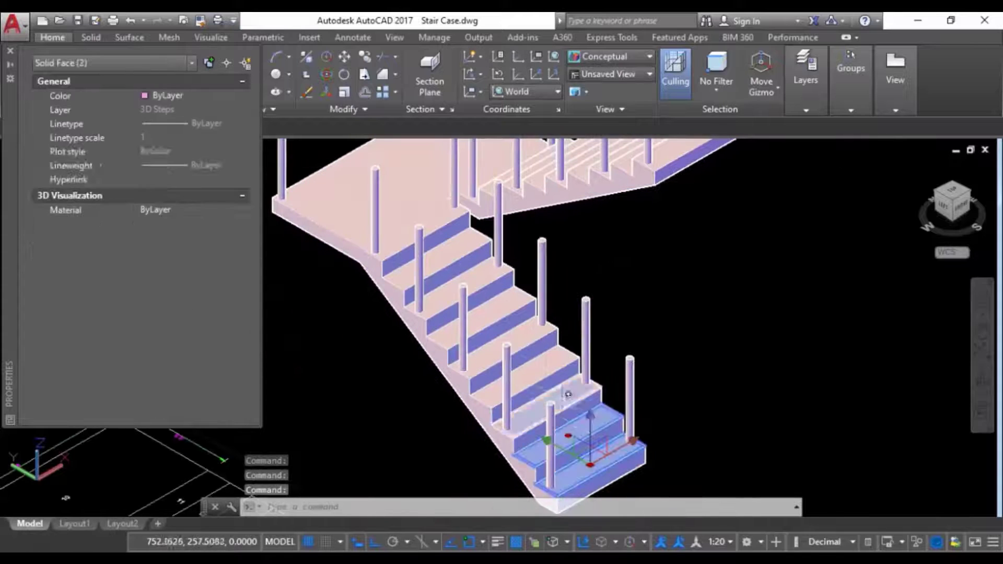
# Recolor the landing's top face and the tread faces of both flights orange-red.
pyautogui.keyDown('ctrl'); pyautogui.click(416, 191); pyautogui.keyUp('ctrl')
pyautogui.click(196, 95)
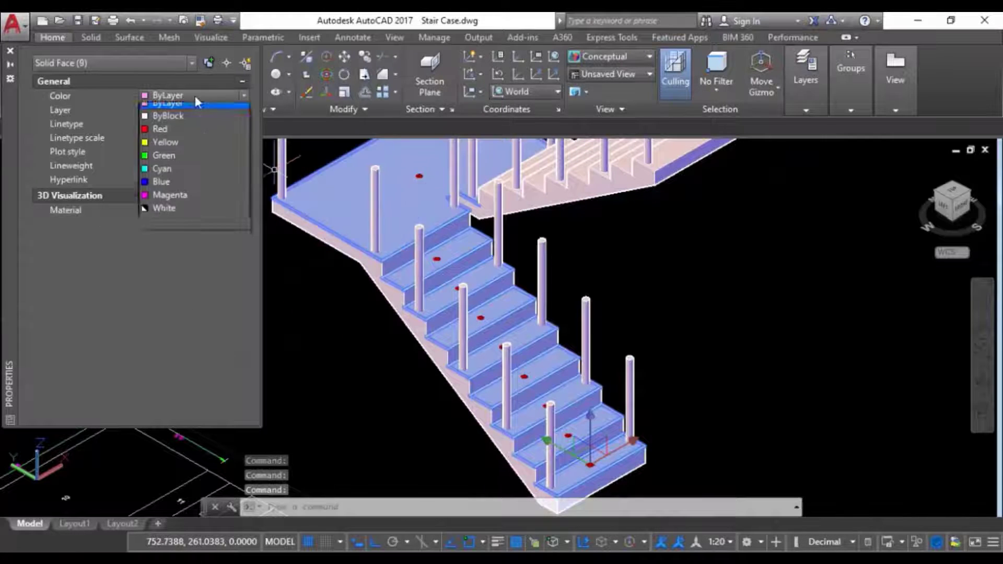
pyautogui.click(183, 232)
pyautogui.click(275, 224)
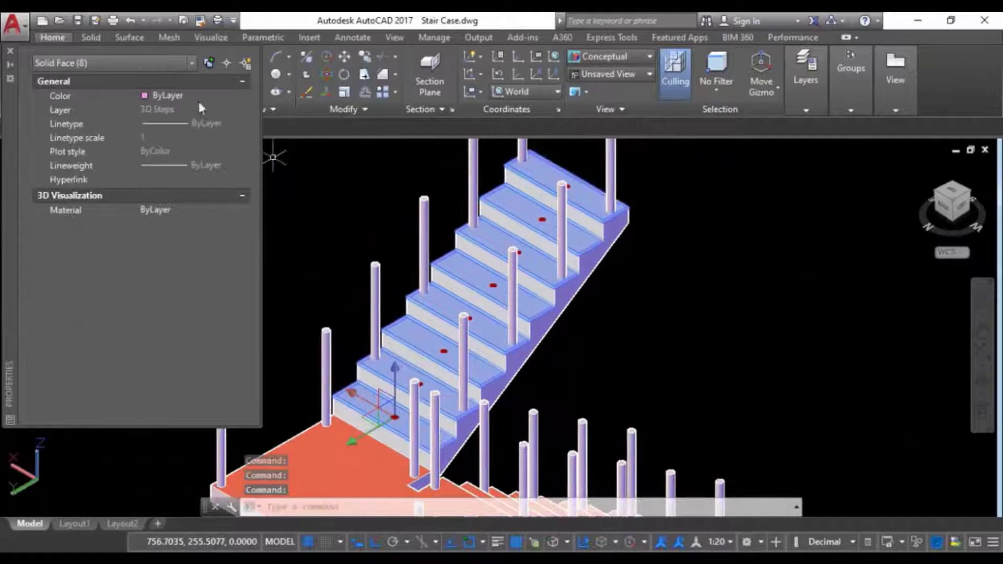
pyautogui.click(199, 102)
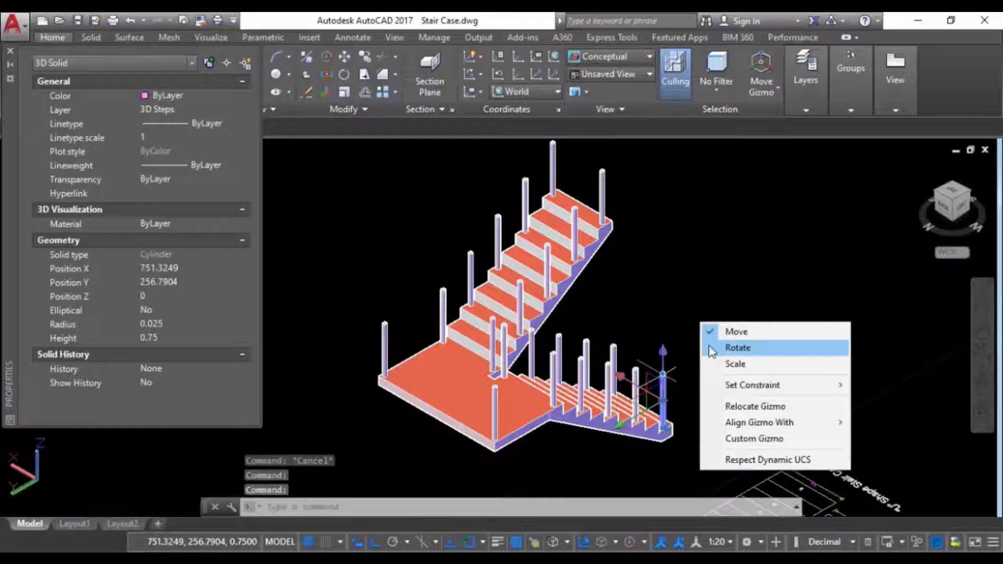
# Select all the railing posts as objects similar to the bottom one and set their color to Green.
pyautogui.rightClick(712, 413)
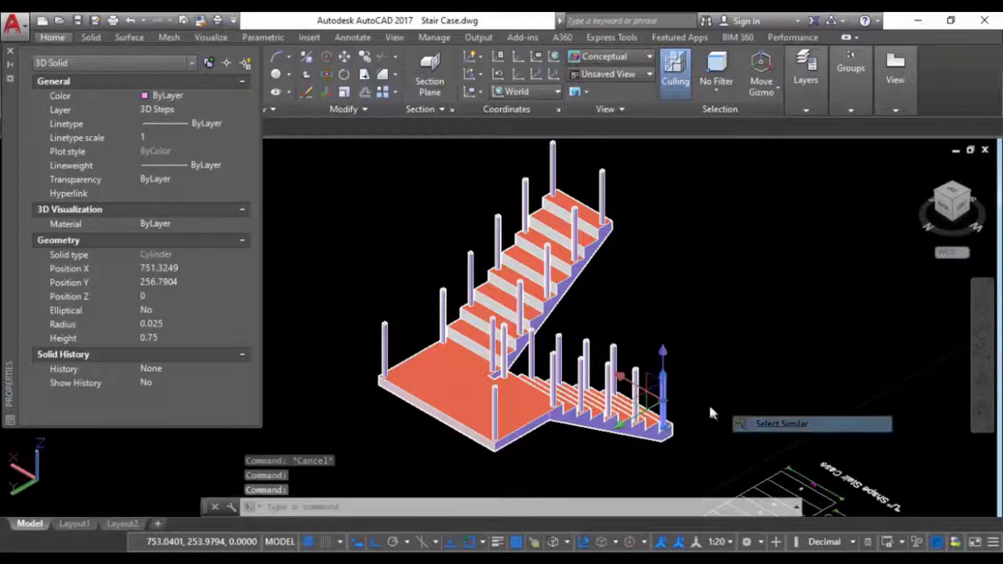
pyautogui.click(732, 421)
pyautogui.scroll(3, 532, 434)
pyautogui.scroll(-3, 531, 434)
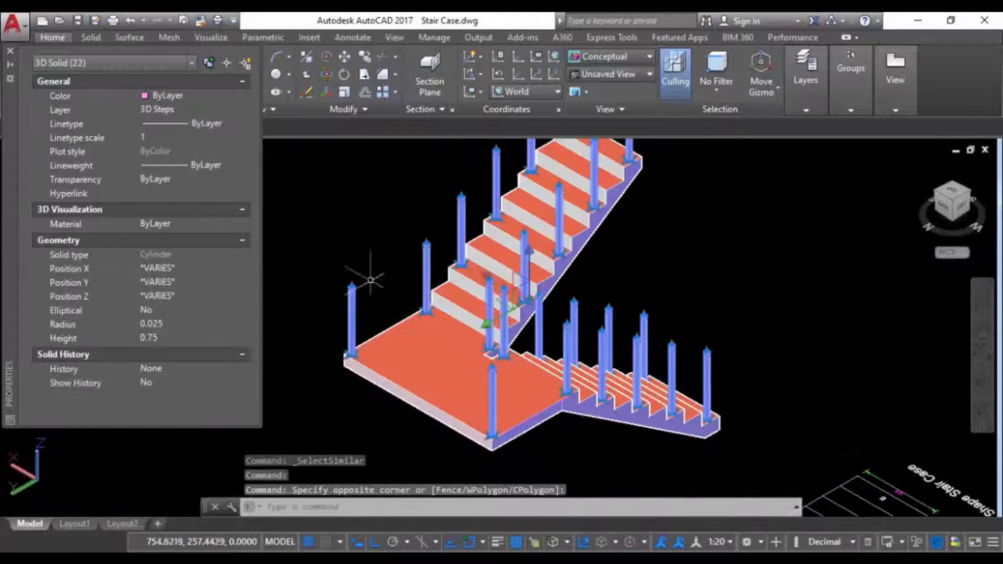
pyautogui.click(194, 95)
pyautogui.click(175, 163)
pyautogui.press('Escape')
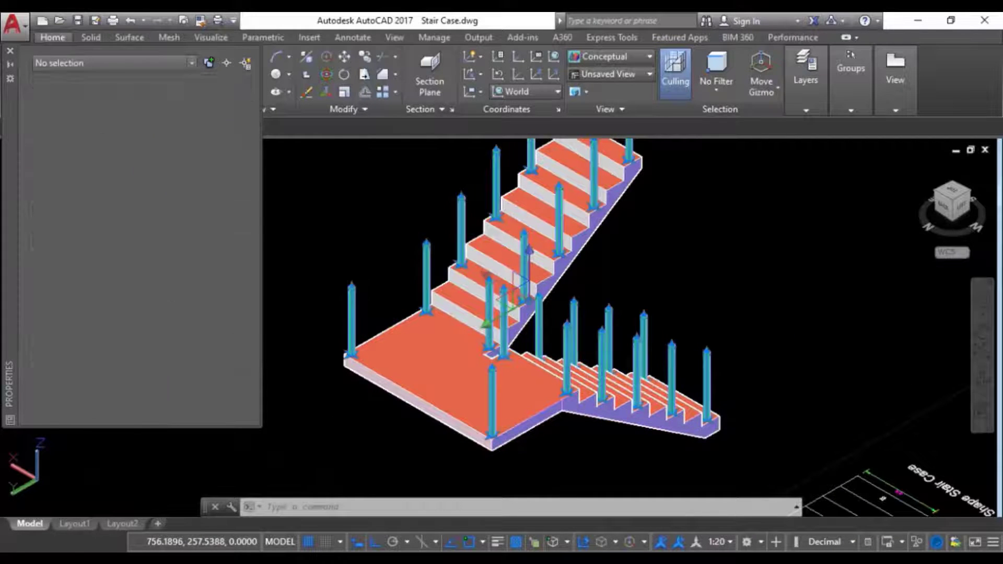
pyautogui.click(971, 192)
pyautogui.scroll(3, 700, 315)
pyautogui.scroll(-2, 700, 315)
pyautogui.scroll(-2, 700, 314)
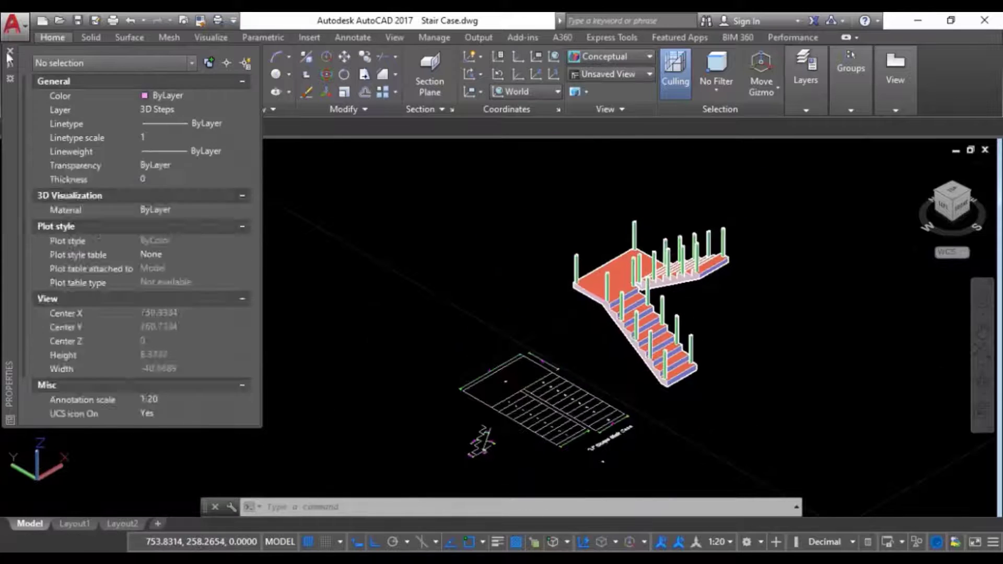
# Start a 3D polyline at the lower flight's bottom outer post top, running through the landing's first edge post to its outer corner post.
pyautogui.hotkey('ctrl', '1')
pyautogui.click(257, 57)
pyautogui.scroll(9, 682, 360)
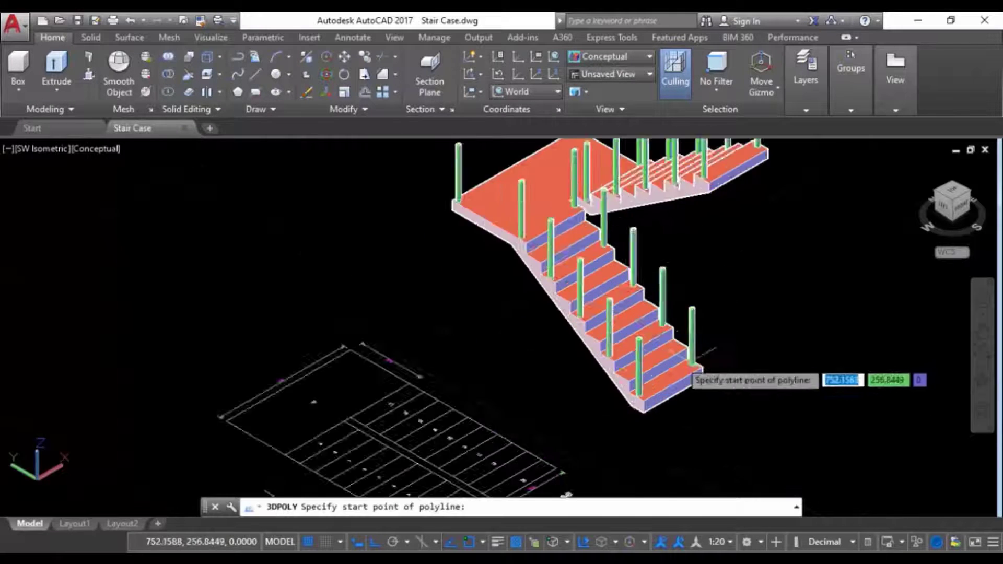
pyautogui.click(543, 291)
pyautogui.scroll(-4, 550, 303)
pyautogui.moveTo(550, 302); pyautogui.dragTo(618, 497, button='middle')
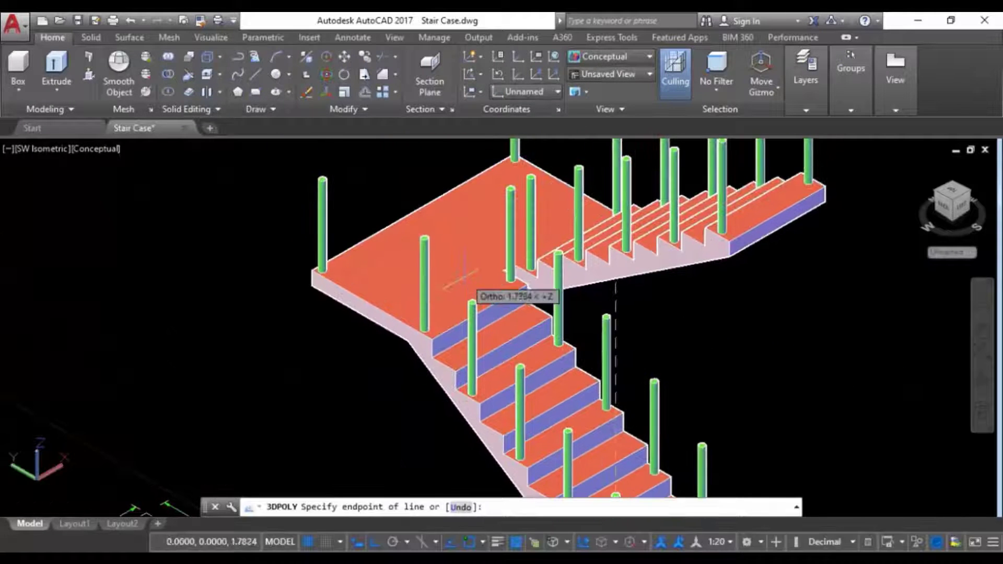
pyautogui.moveTo(491, 322); pyautogui.dragTo(494, 221, button='middle')
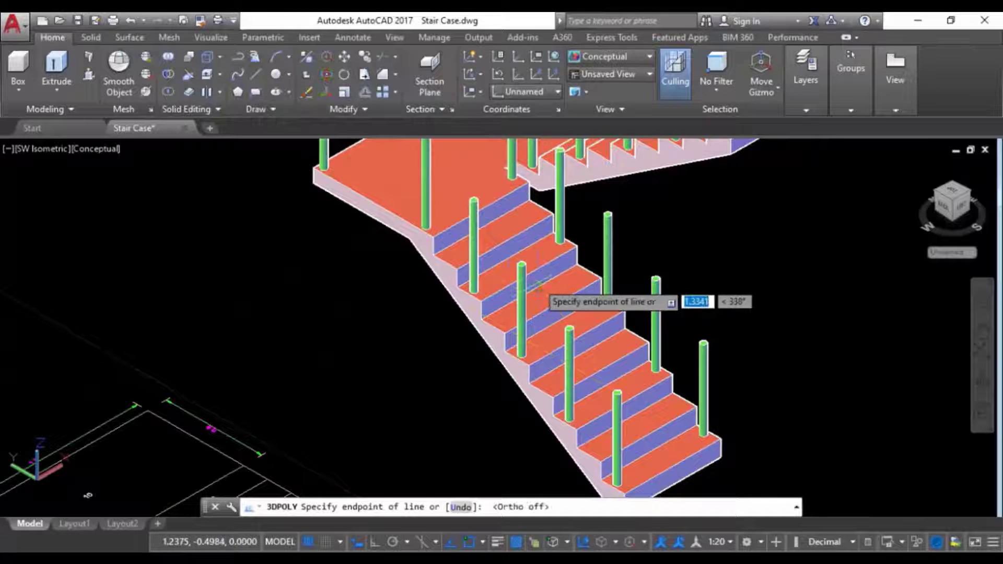
pyautogui.scroll(3, 473, 254)
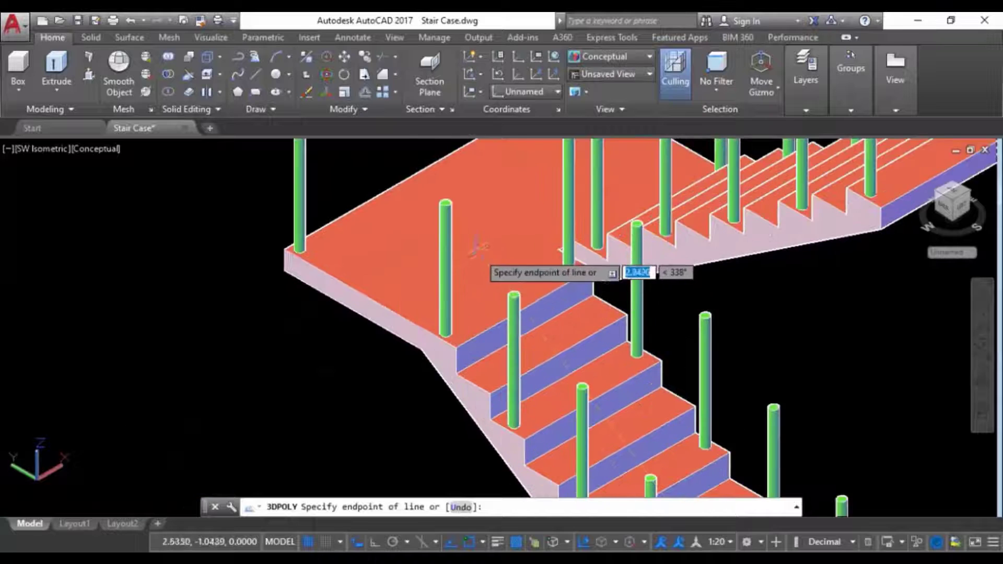
pyautogui.moveTo(478, 251); pyautogui.dragTo(523, 354, button='middle')
pyautogui.scroll(3, 505, 315)
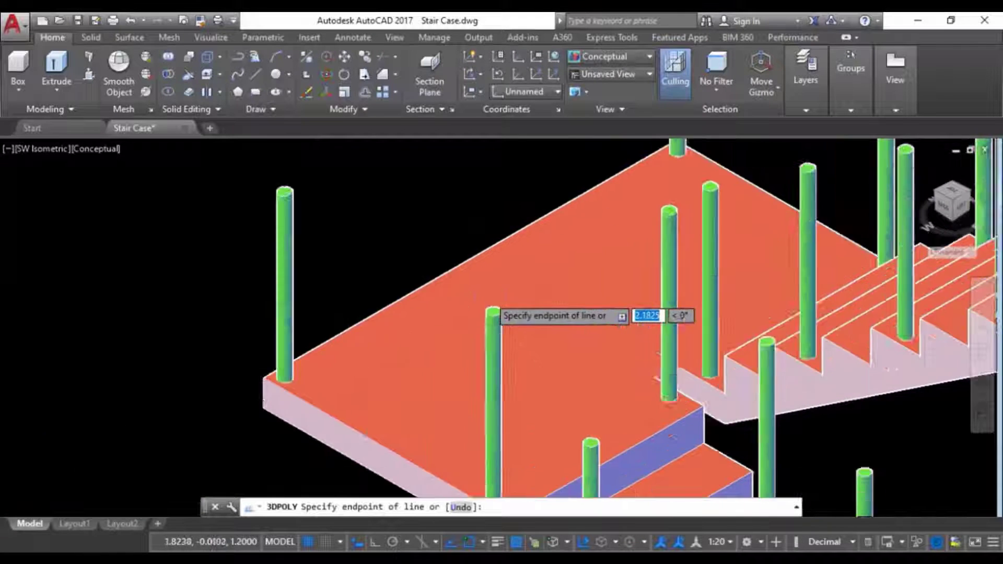
pyautogui.scroll(-4, 492, 319)
pyautogui.moveTo(473, 308); pyautogui.dragTo(473, 250, button='middle')
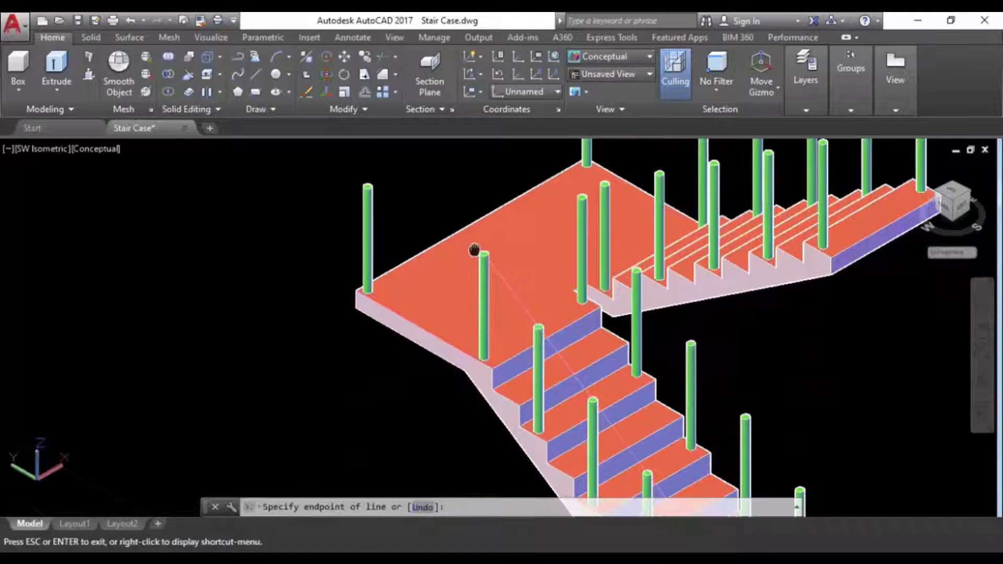
pyautogui.scroll(4, 370, 166)
pyautogui.click(364, 208)
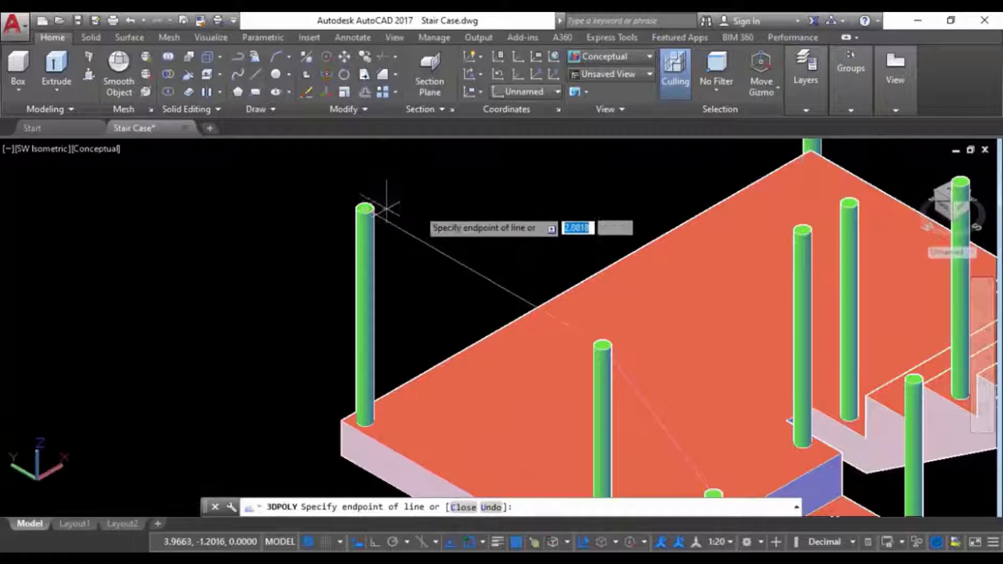
# Continue the 3D polyline over the landing's far corner post and the upper flight's first outer post to its topmost outer post, and finish it.
pyautogui.scroll(-3, 452, 211)
pyautogui.moveTo(452, 211); pyautogui.dragTo(403, 293, button='middle')
pyautogui.moveTo(558, 219); pyautogui.dragTo(487, 326, button='middle')
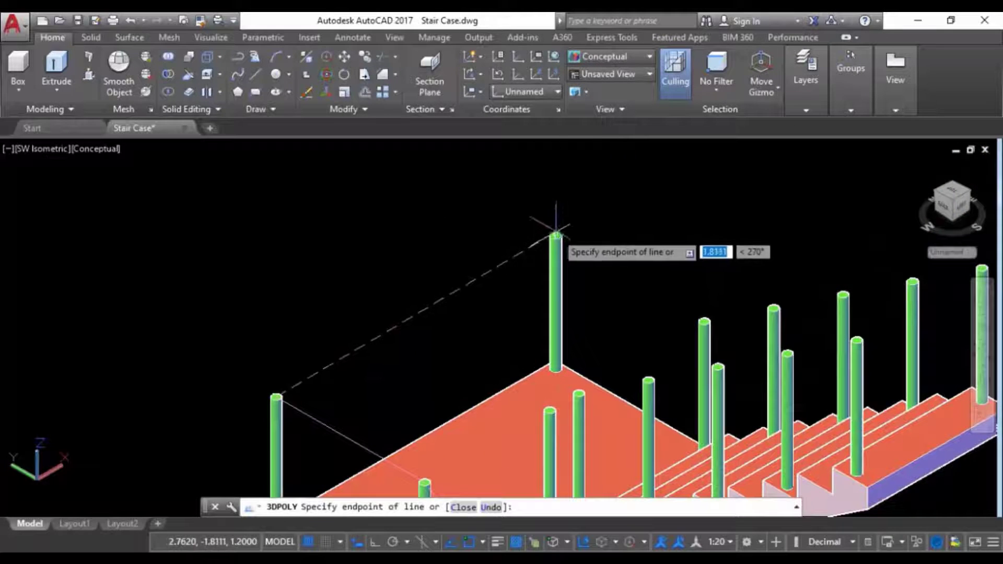
pyautogui.click(555, 233)
pyautogui.scroll(3, 717, 308)
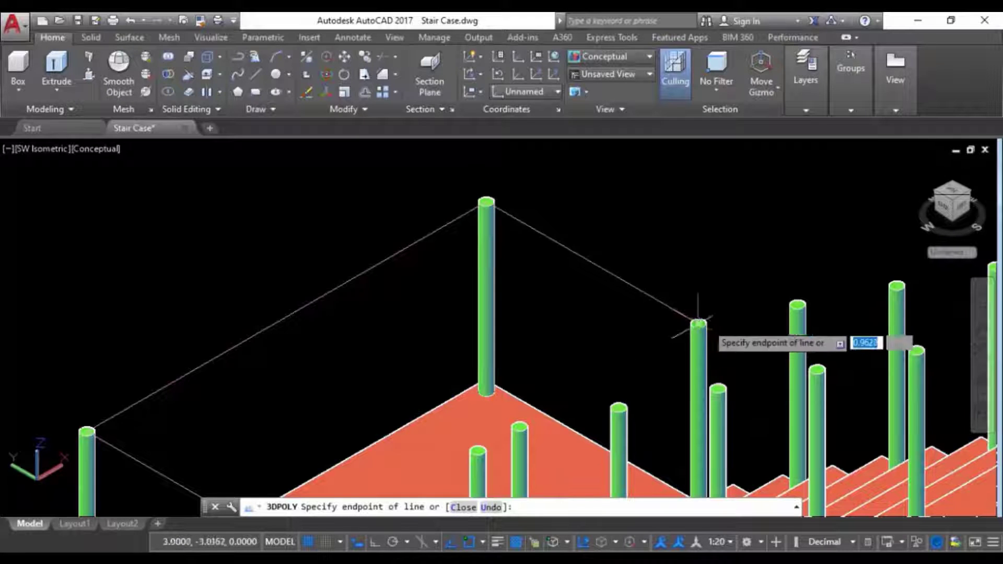
pyautogui.click(698, 324)
pyautogui.scroll(-3, 751, 308)
pyautogui.moveTo(773, 304); pyautogui.dragTo(454, 334, button='middle')
pyautogui.scroll(2, 636, 306)
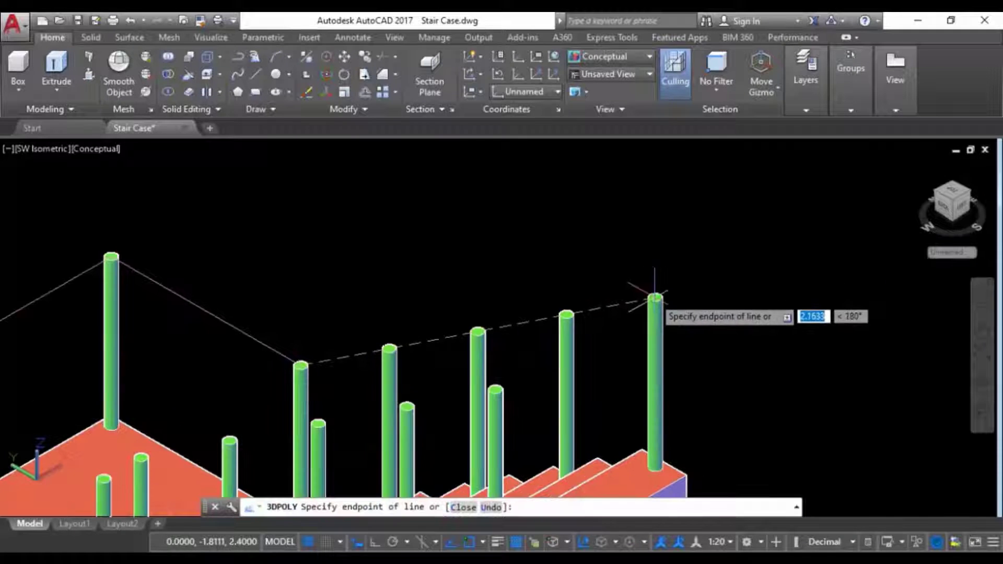
pyautogui.click(654, 297)
pyautogui.press('Return')
pyautogui.press('Return')
pyautogui.scroll(4, 594, 347)
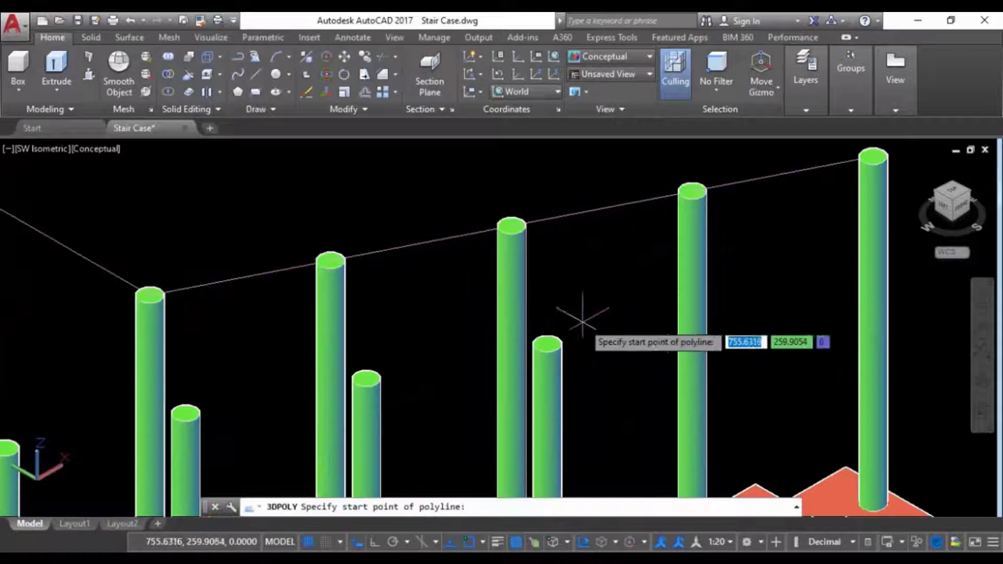
pyautogui.click(546, 345)
pyautogui.scroll(-5, 546, 345)
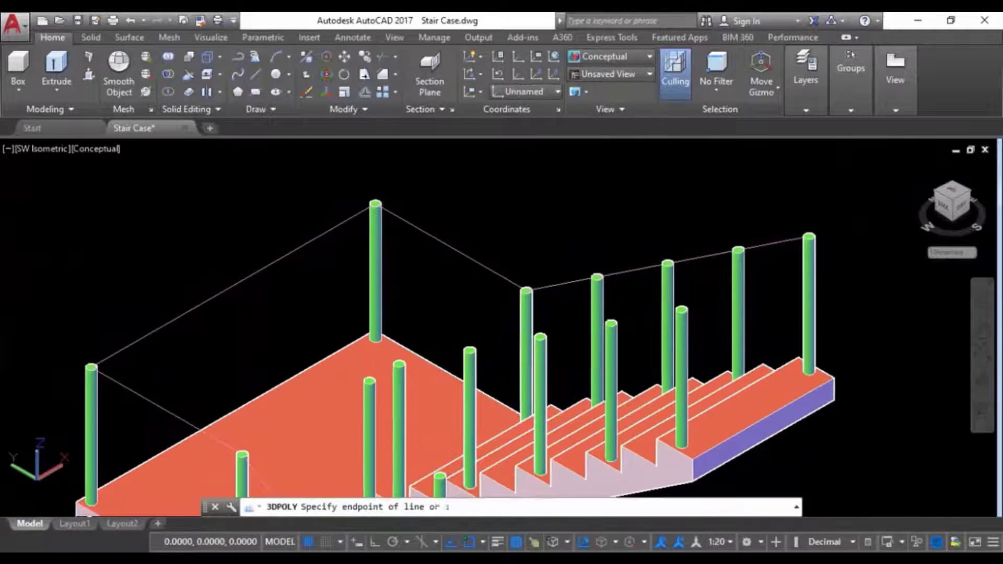
pyautogui.moveTo(522, 347); pyautogui.dragTo(739, 284, button='middle')
pyautogui.scroll(3, 609, 285)
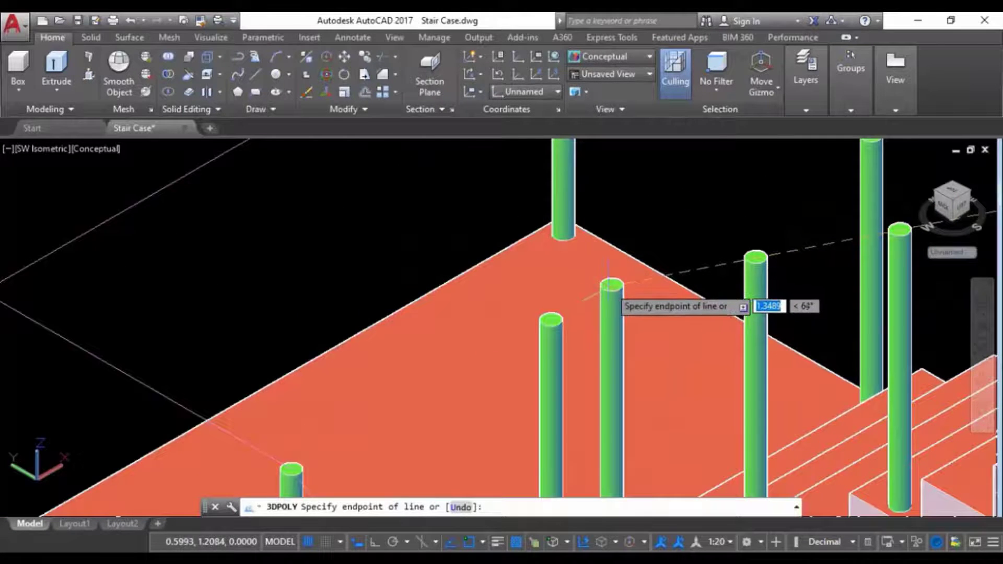
pyautogui.scroll(4, 612, 285)
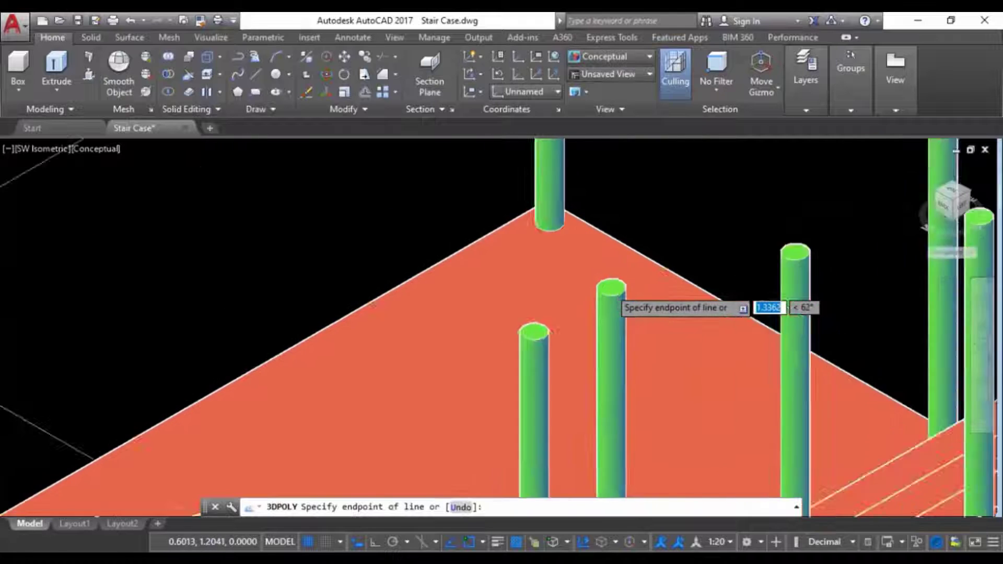
pyautogui.moveTo(619, 286); pyautogui.dragTo(638, 260, button='middle')
pyautogui.scroll(-5, 643, 284)
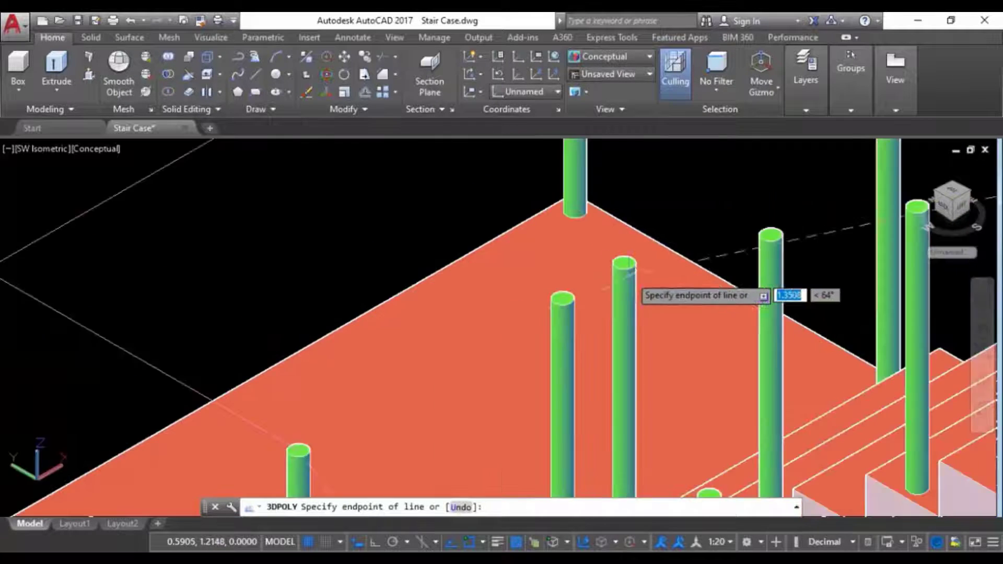
pyautogui.scroll(4, 870, 230)
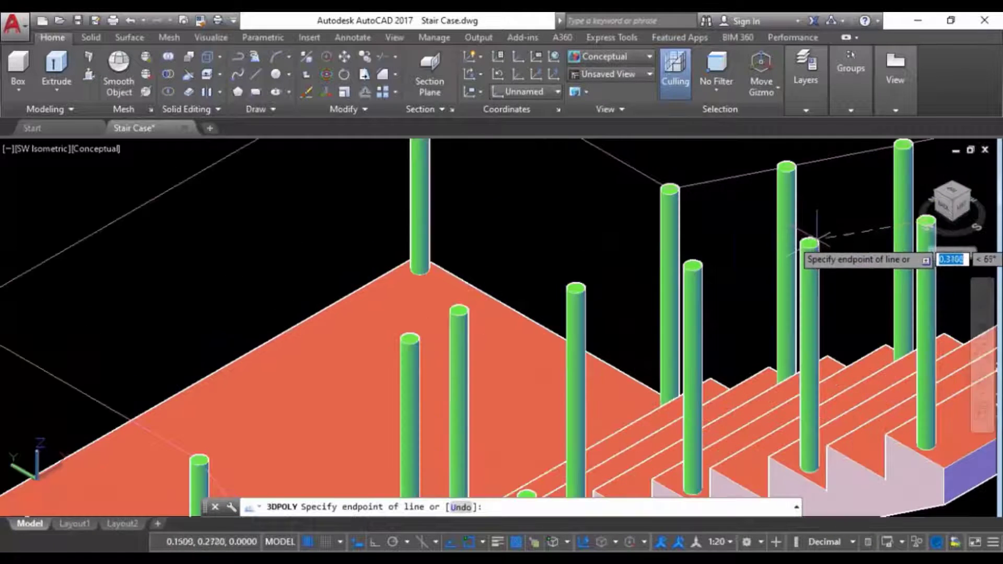
pyautogui.scroll(-3, 807, 243)
pyautogui.moveTo(802, 242); pyautogui.dragTo(686, 259, button='middle')
pyautogui.press('Escape')
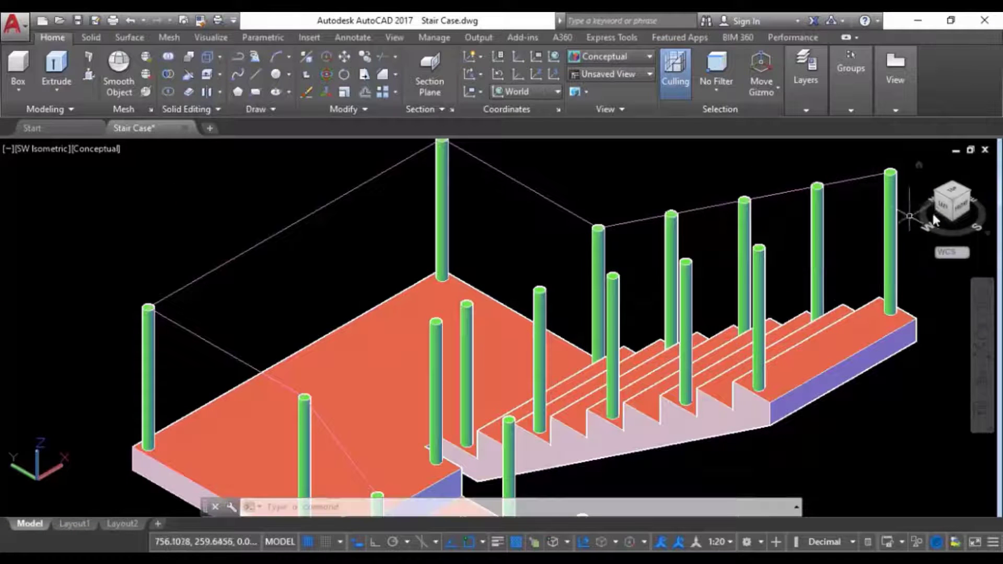
# In NW Isometric, start a 3D polyline at the upper flight's topmost inner post and run it down and across the two adjacent inner landing posts.
pyautogui.click(939, 205)
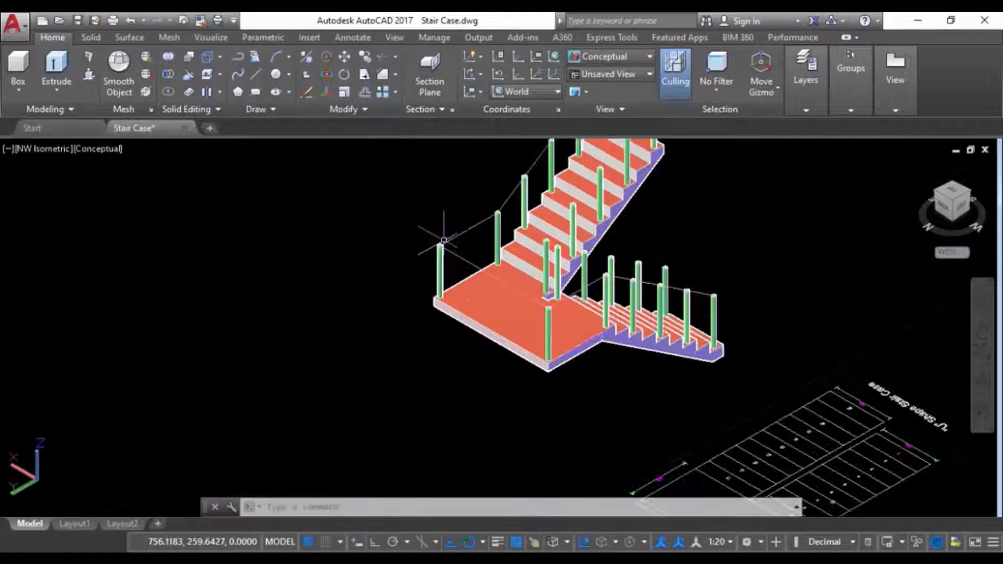
pyautogui.moveTo(548, 268); pyautogui.dragTo(451, 384, button='middle')
pyautogui.scroll(-4, 517, 268)
pyautogui.moveTo(517, 268); pyautogui.dragTo(435, 311, button='middle')
pyautogui.scroll(3, 456, 251)
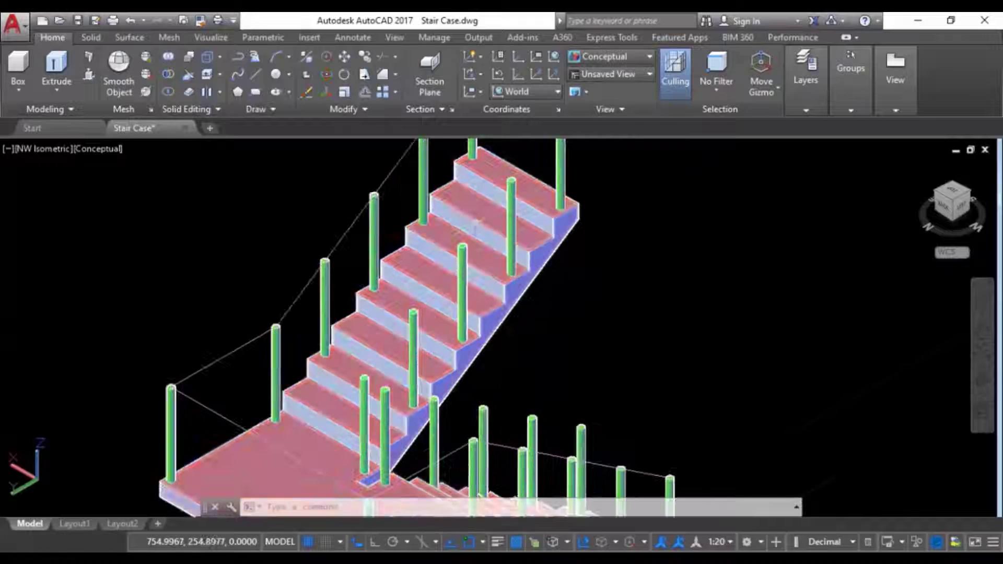
pyautogui.scroll(-4, 457, 246)
pyautogui.moveTo(457, 246); pyautogui.dragTo(429, 272, button='middle')
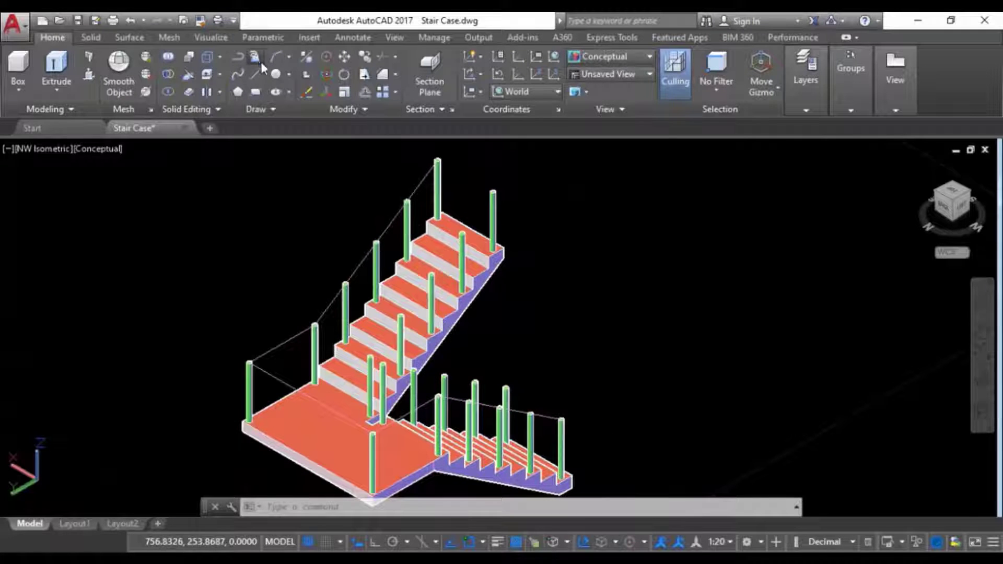
pyautogui.click(255, 56)
pyautogui.scroll(5, 543, 188)
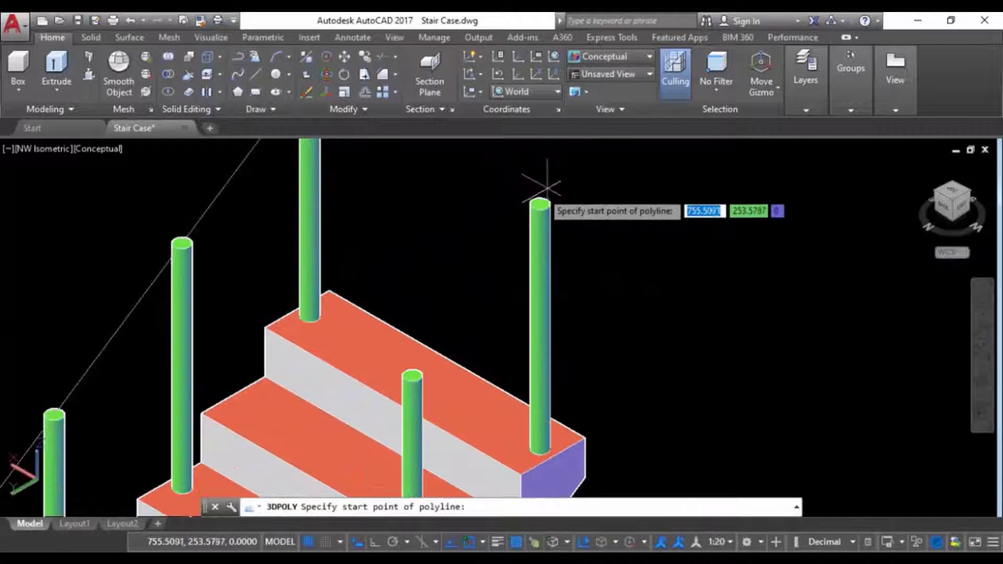
pyautogui.click(541, 202)
pyautogui.scroll(-5, 522, 246)
pyautogui.scroll(3, 499, 262)
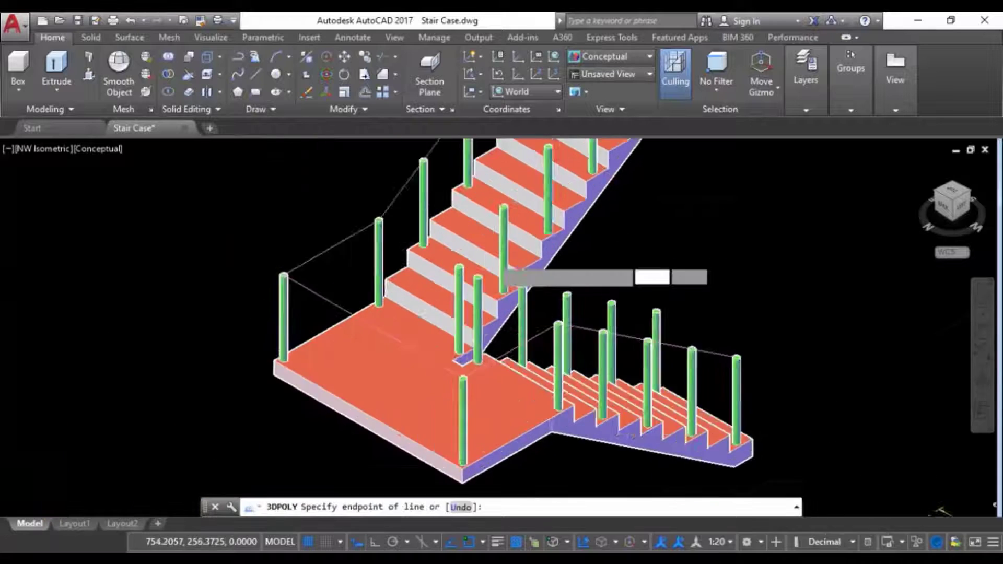
pyautogui.scroll(5, 498, 253)
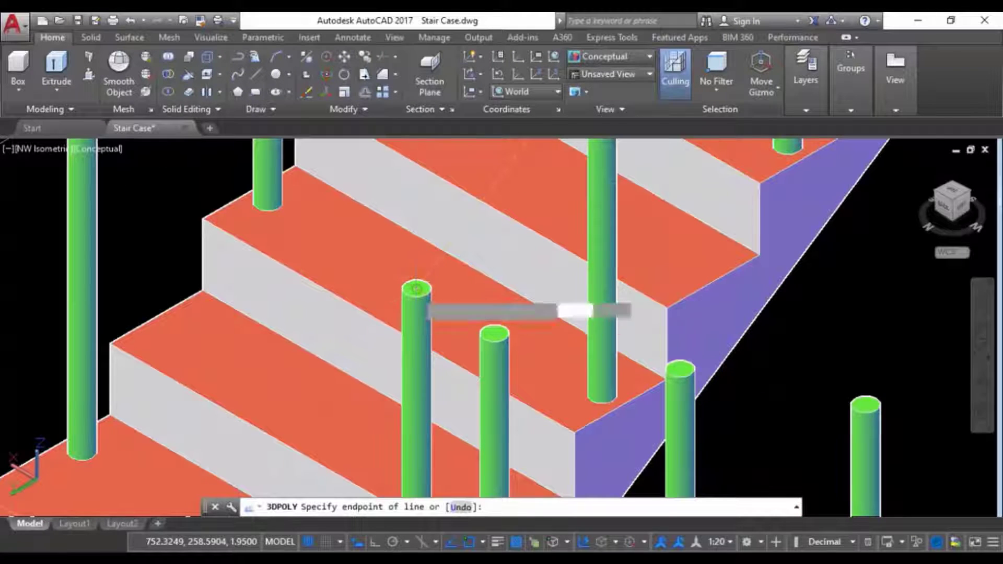
pyautogui.click(494, 333)
# Continue the 3D polyline down the lower flight's inner side to the top of its bottom inner post and end it.
pyautogui.scroll(-5, 494, 334)
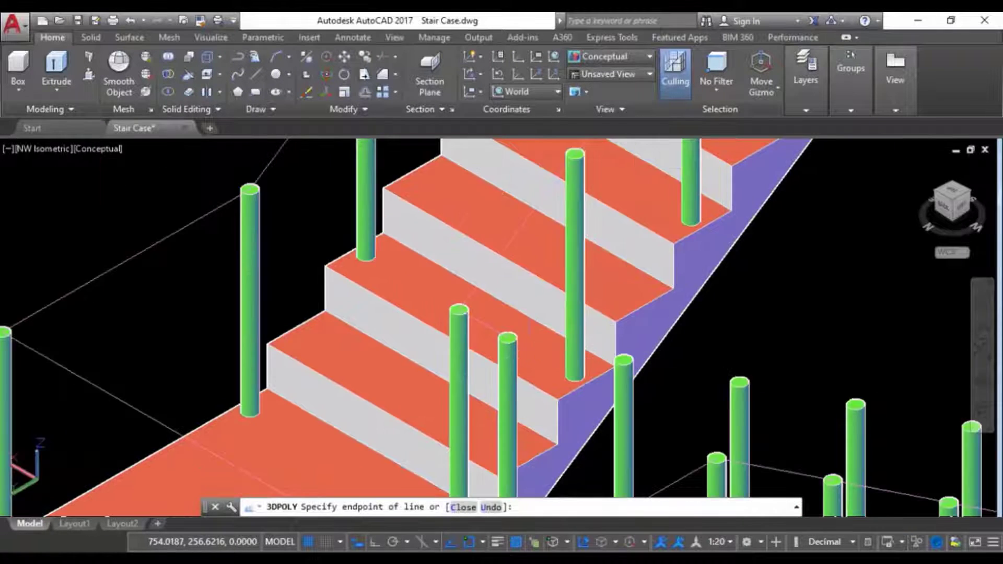
pyautogui.scroll(6, 273, 271)
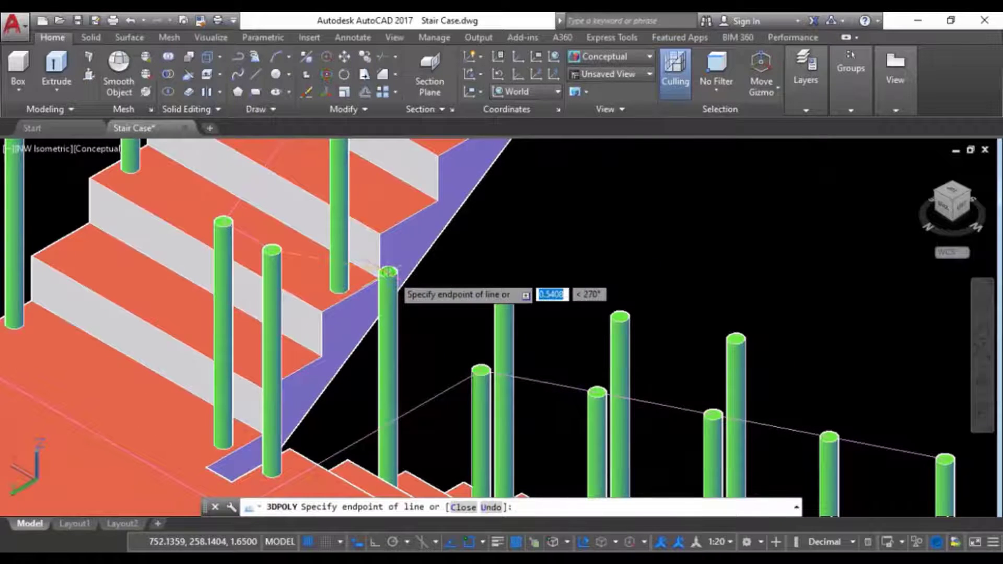
pyautogui.scroll(-5, 591, 308)
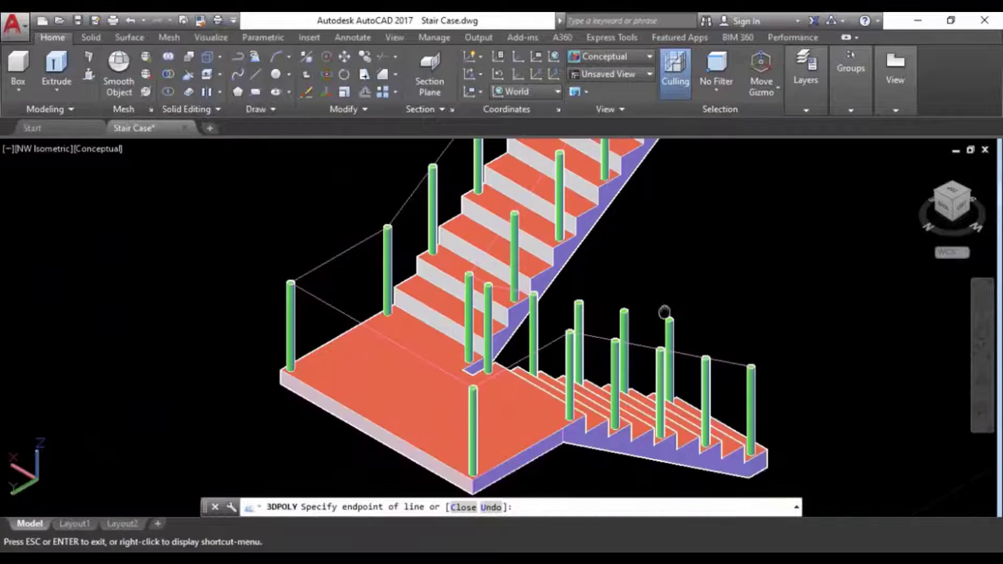
pyautogui.scroll(6, 510, 280)
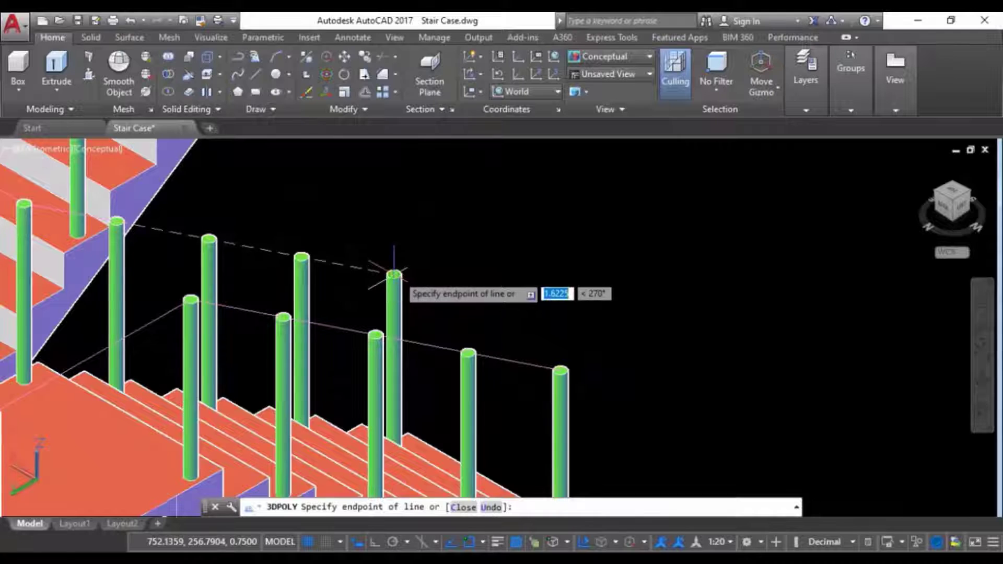
pyautogui.click(394, 274)
pyautogui.rightClick(447, 278)
pyautogui.click(466, 289)
# Save the staircase drawing.
pyautogui.scroll(-5, 470, 282)
pyautogui.moveTo(470, 283); pyautogui.dragTo(484, 263, button='middle')
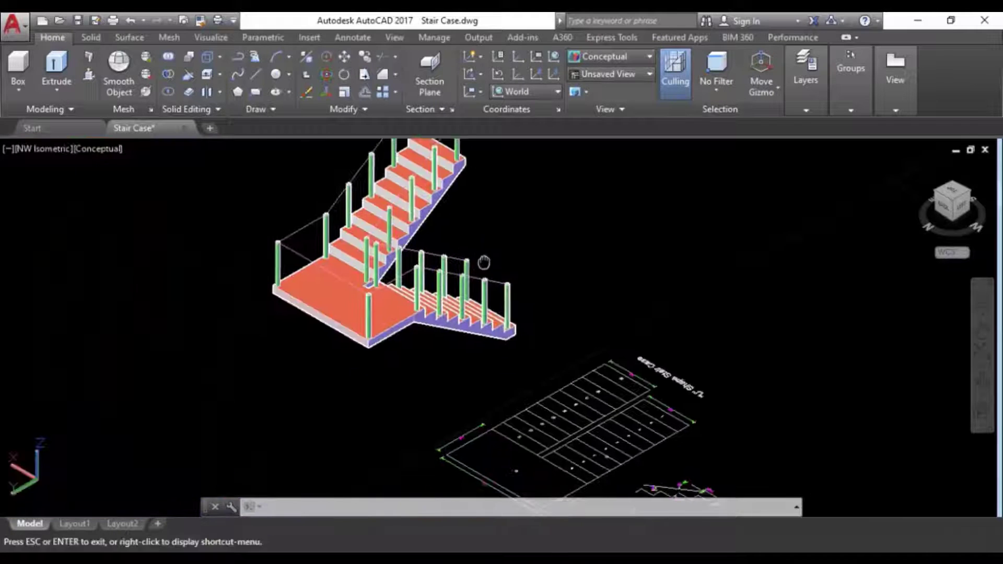
pyautogui.scroll(3, 458, 246)
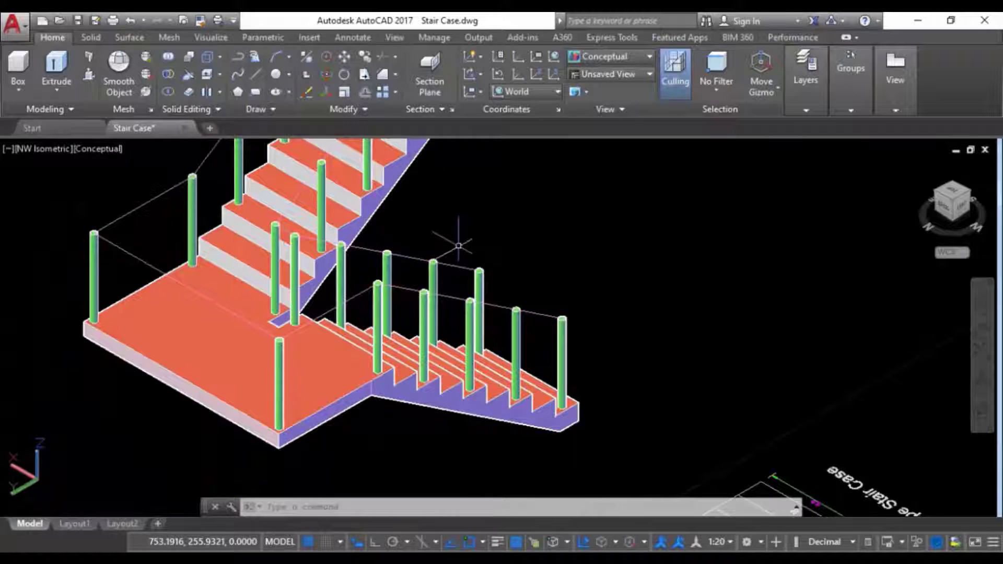
pyautogui.moveTo(458, 245); pyautogui.dragTo(490, 240, button='middle')
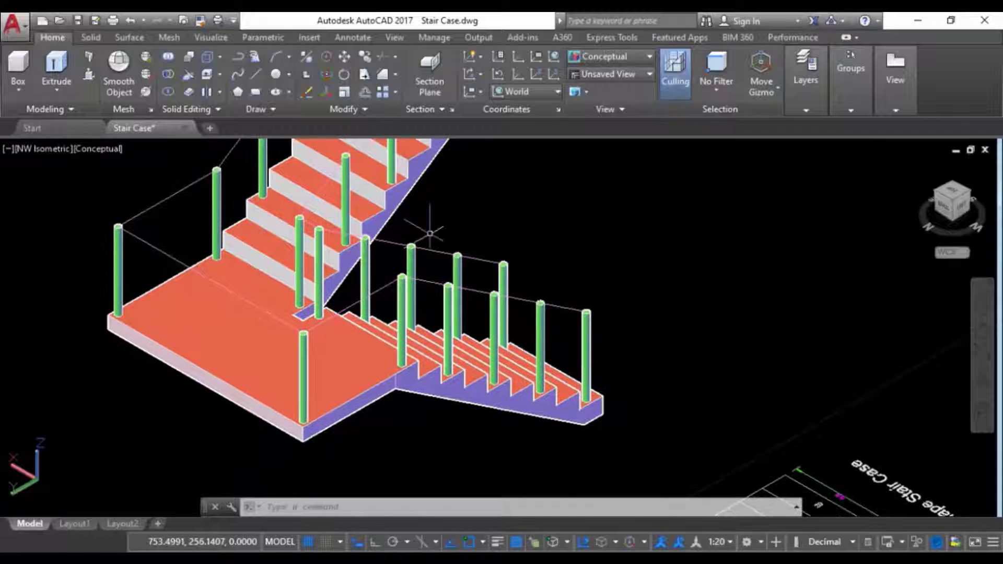
pyautogui.hotkey('ctrl', 's')
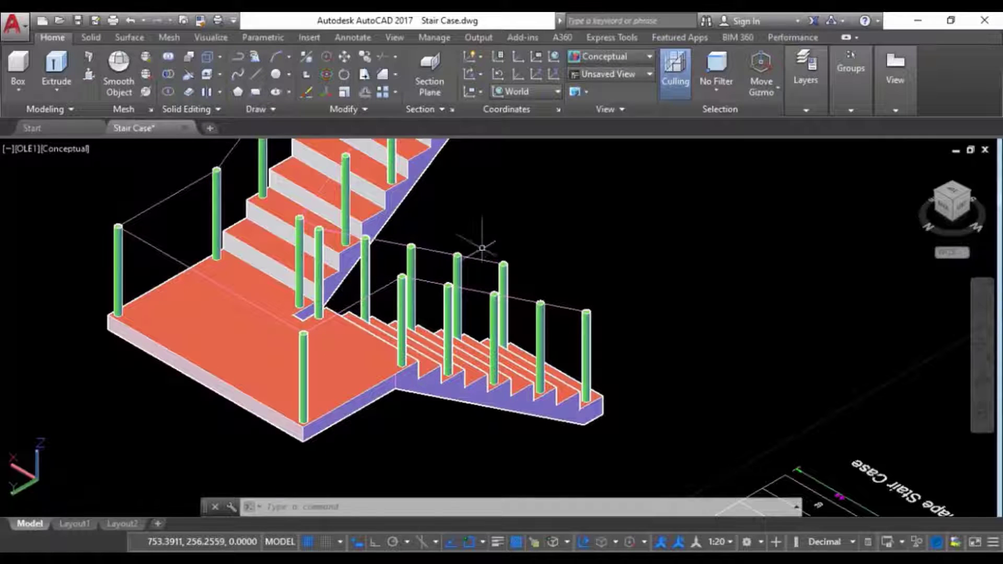
# In SW Isometric, draw a rectangle about 0.026 by 0.053 on the front face of the lower flight's bottom step.
pyautogui.scroll(-2, 652, 310)
pyautogui.moveTo(653, 310); pyautogui.dragTo(624, 312, button='middle')
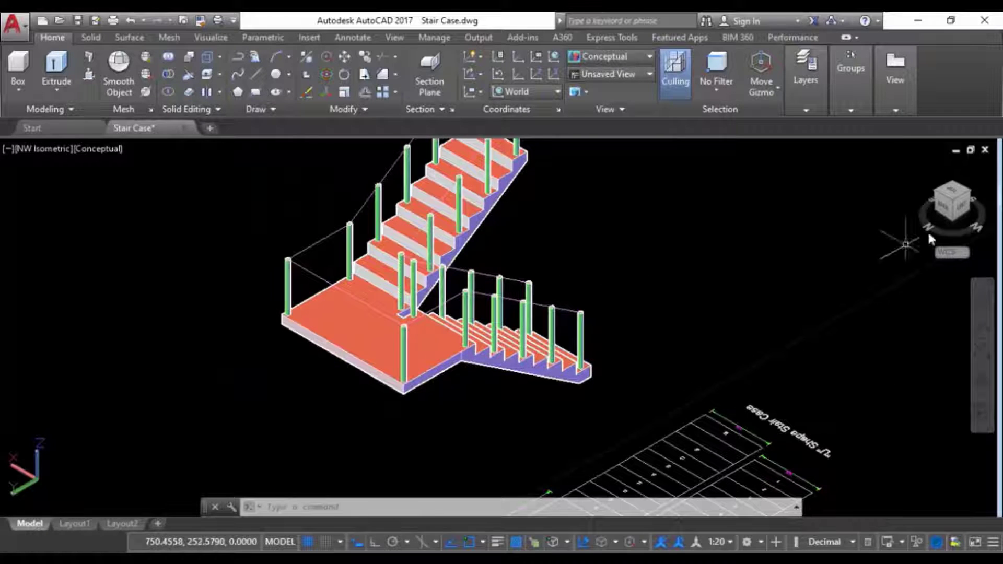
pyautogui.click(968, 193)
pyautogui.scroll(10, 592, 351)
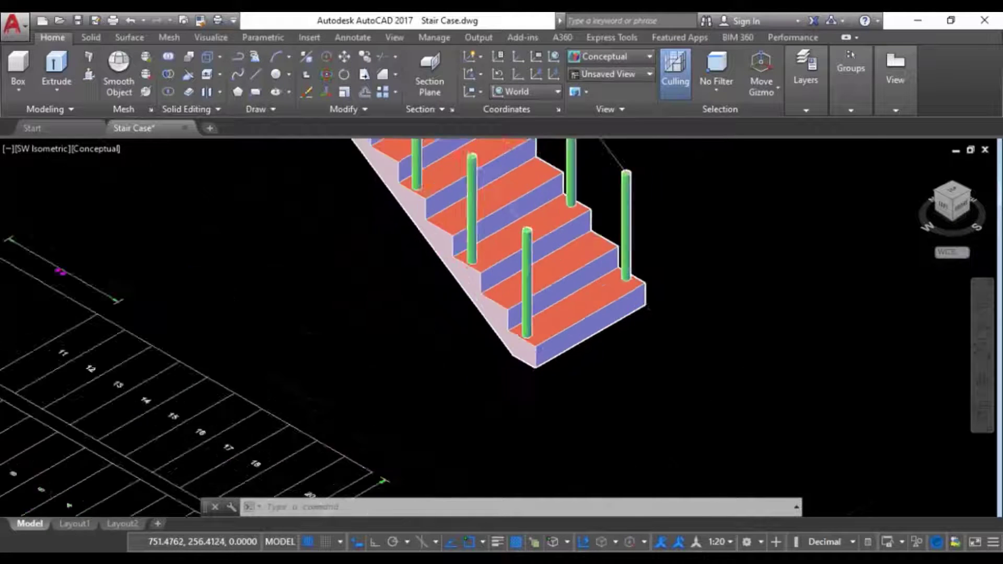
pyautogui.moveTo(313, 271); pyautogui.dragTo(351, 360, button='middle')
pyautogui.scroll(-4, 357, 308)
pyautogui.moveTo(357, 309); pyautogui.dragTo(361, 337, button='middle')
pyautogui.scroll(2, 361, 317)
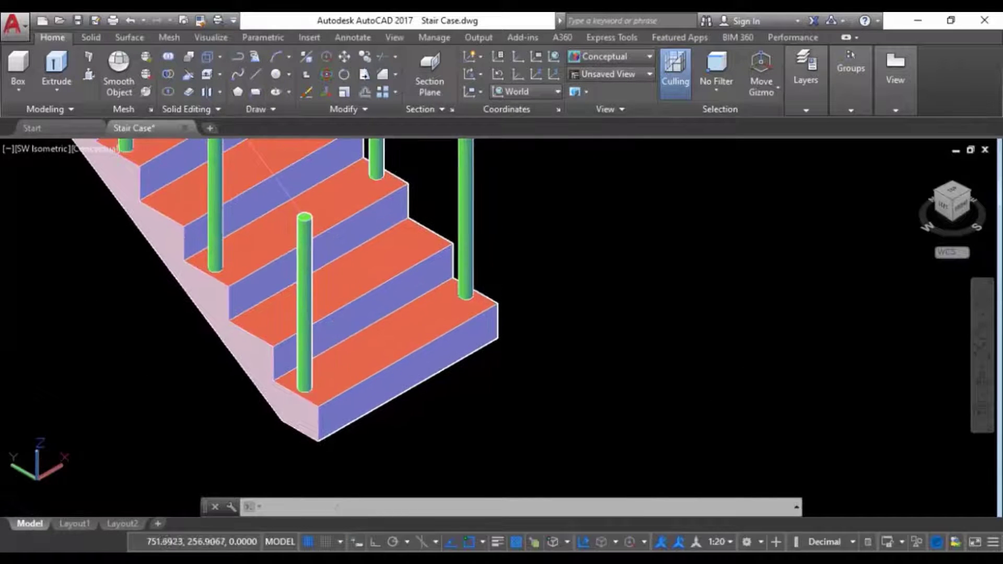
pyautogui.click(260, 89)
pyautogui.scroll(5, 355, 365)
pyautogui.click(342, 361)
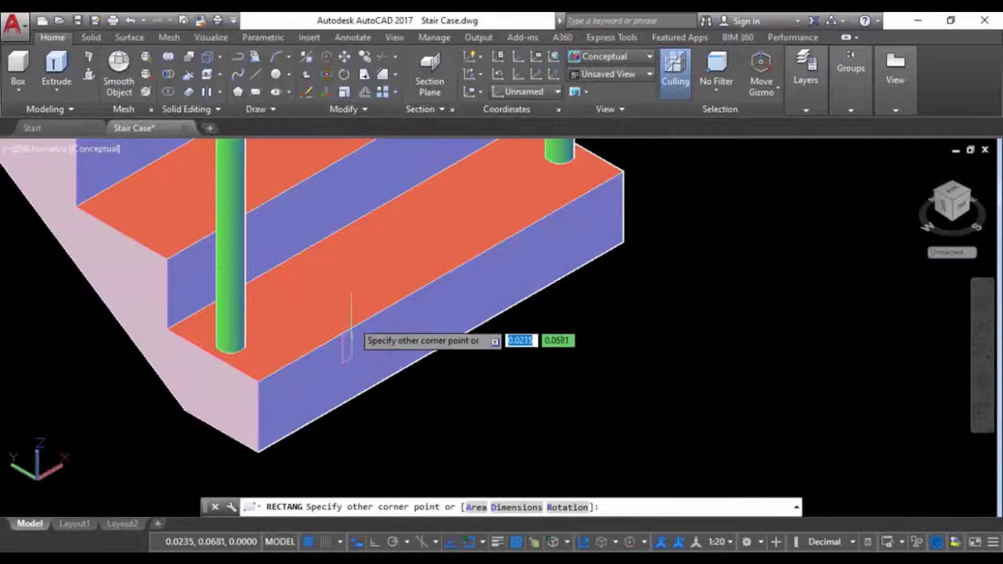
pyautogui.scroll(4, 350, 328)
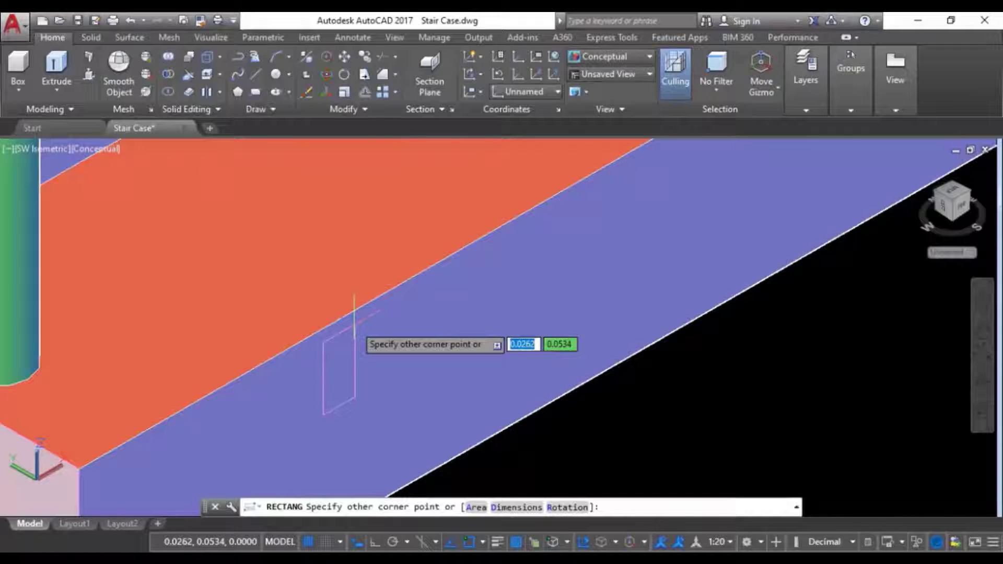
pyautogui.click(354, 338)
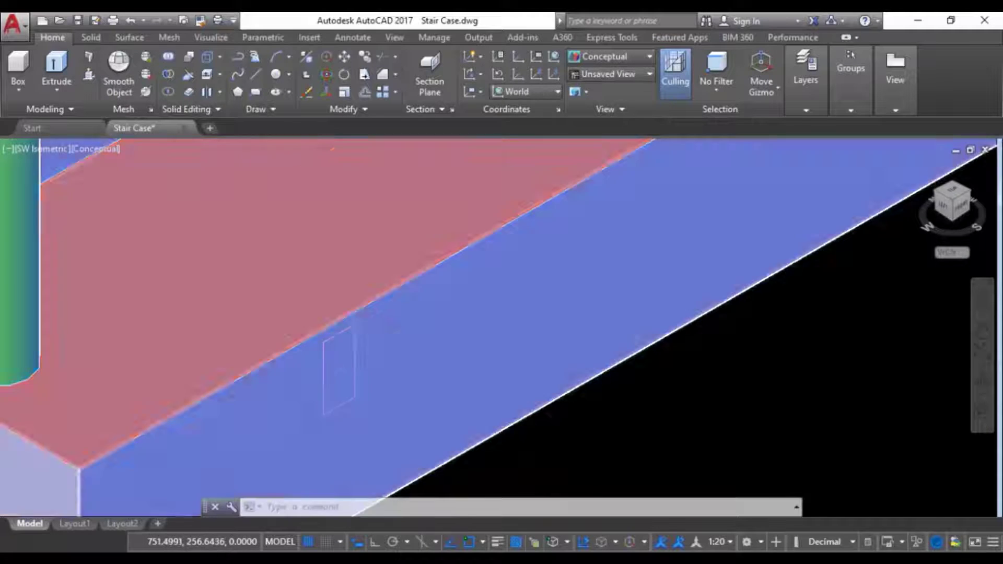
pyautogui.scroll(-5, 355, 338)
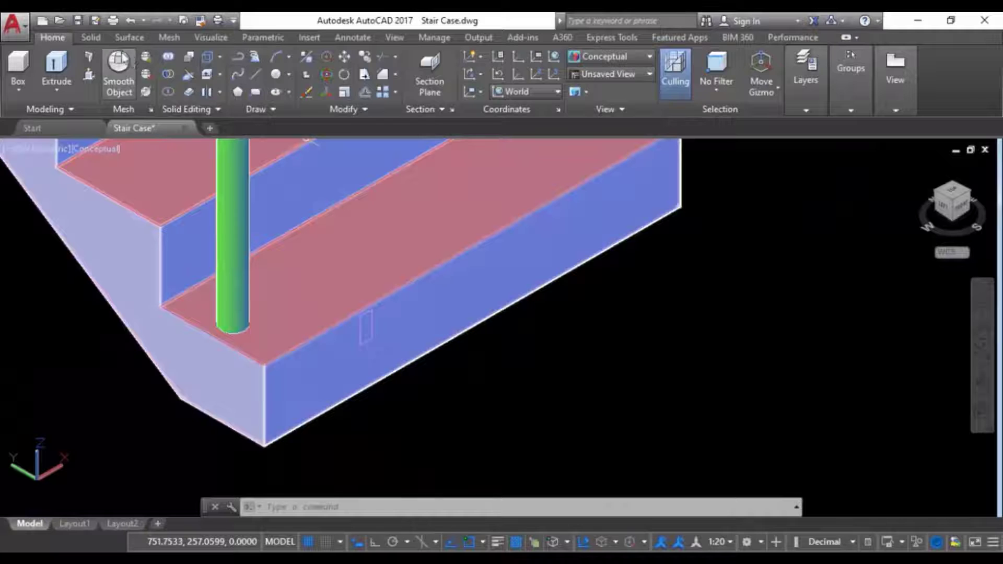
pyautogui.click(90, 37)
pyautogui.click(244, 68)
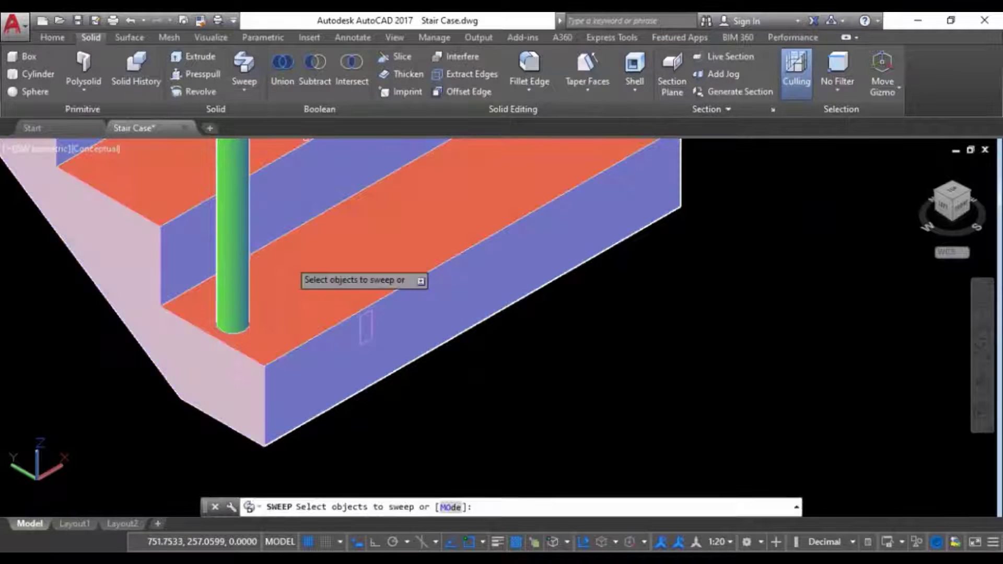
pyautogui.scroll(1, 371, 326)
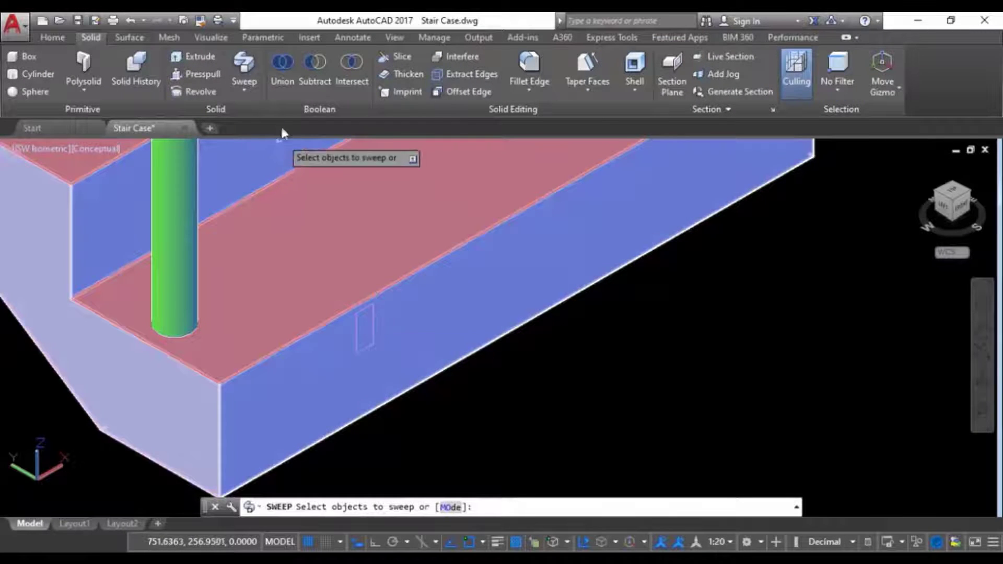
pyautogui.press('Escape')
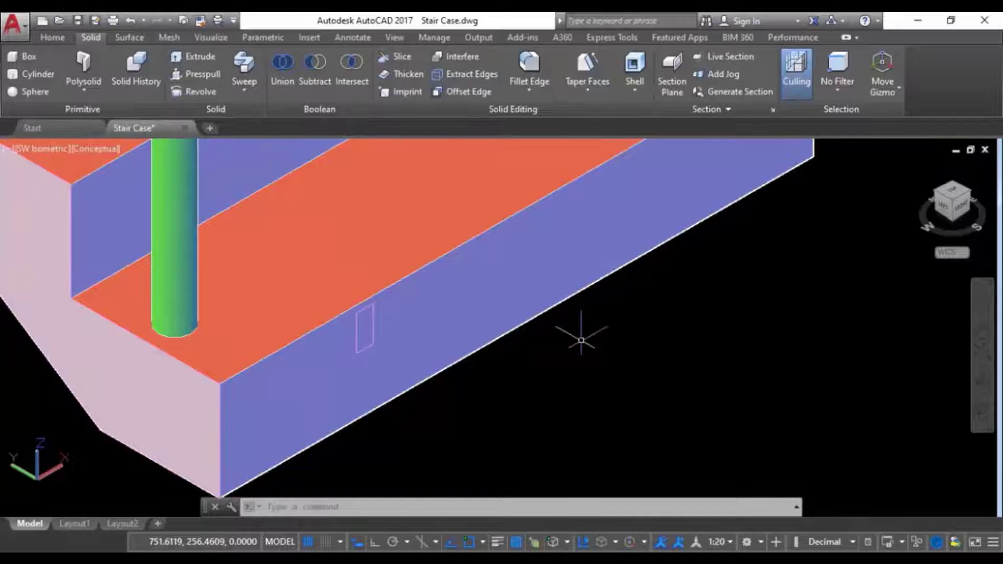
pyautogui.moveTo(581, 340); pyautogui.dragTo(559, 330, button='middle')
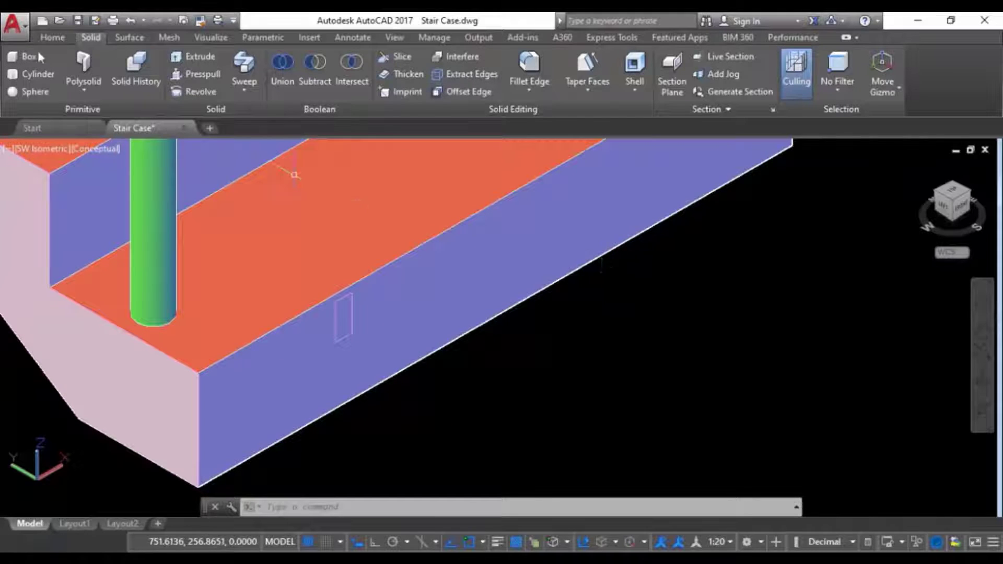
pyautogui.click(52, 37)
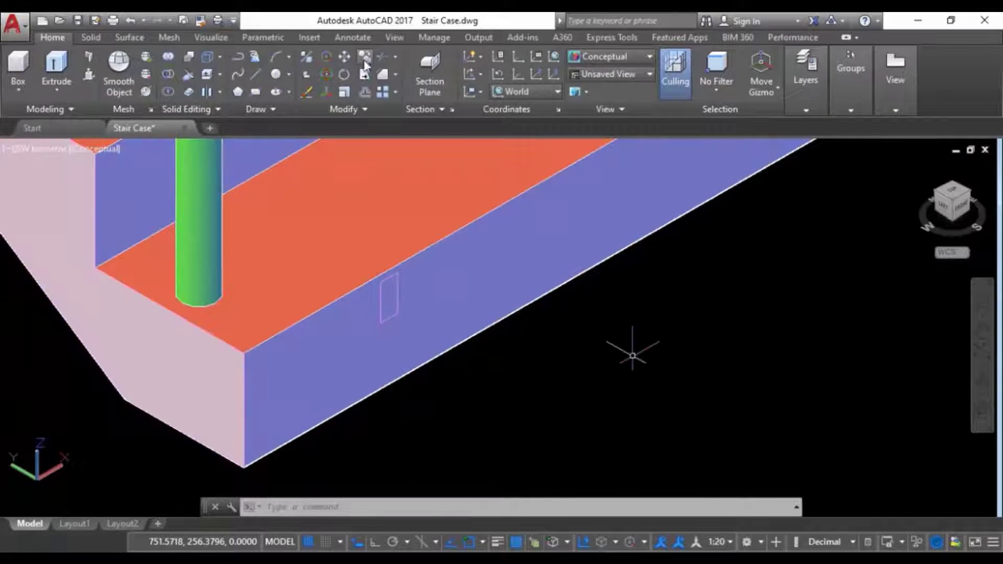
pyautogui.click(343, 58)
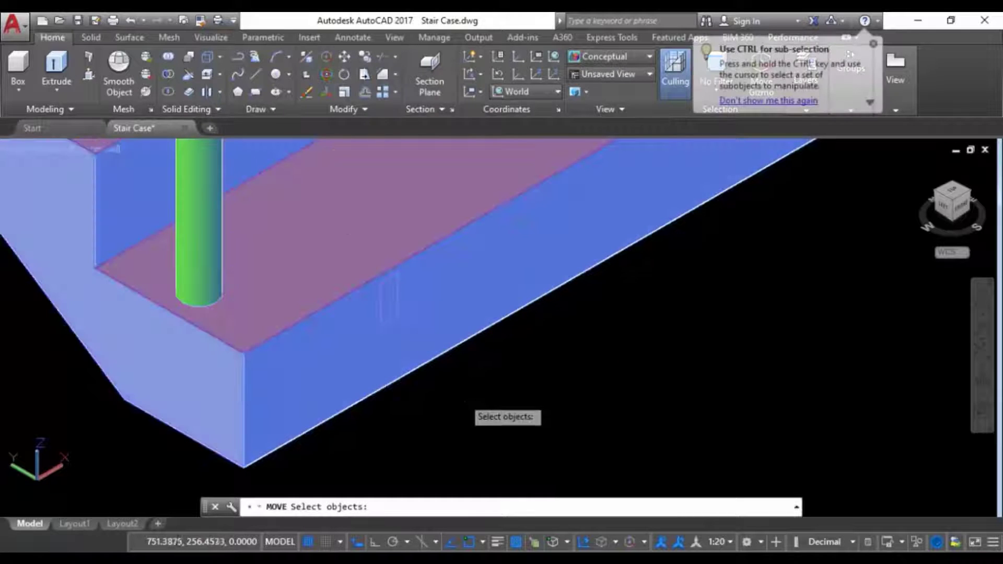
pyautogui.press('Escape')
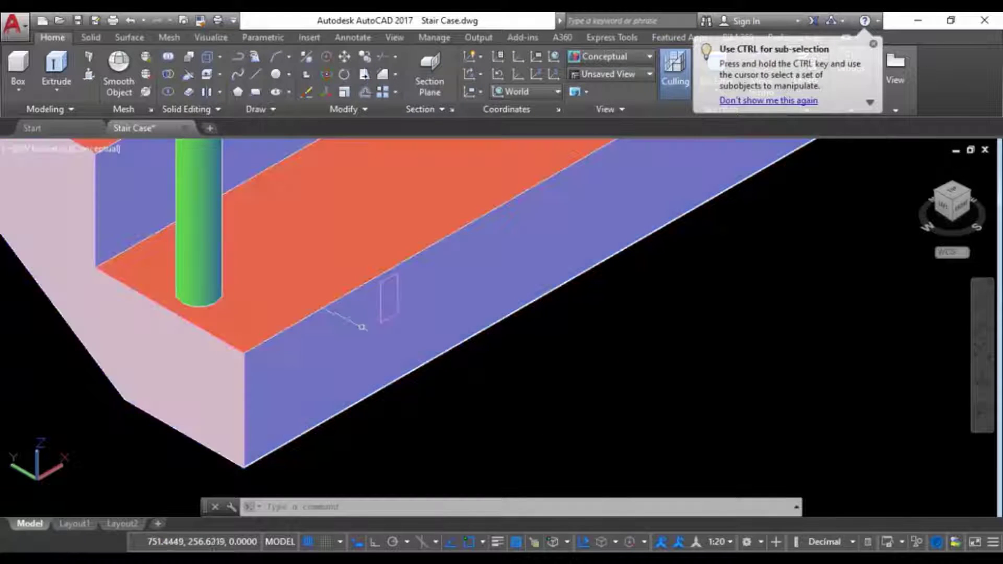
pyautogui.scroll(-3, 343, 302)
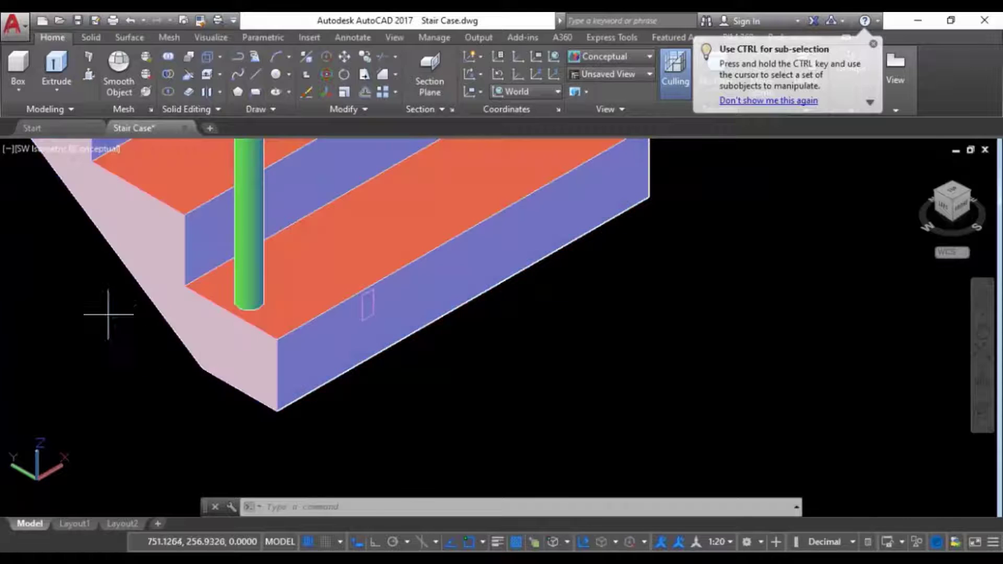
pyautogui.click(107, 311)
pyautogui.click(515, 449)
pyautogui.press('Escape')
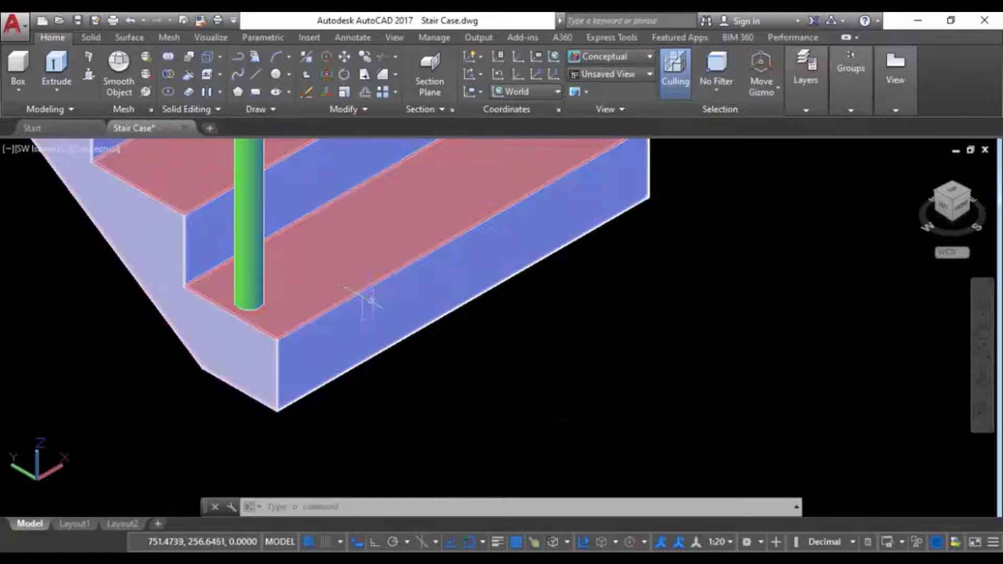
pyautogui.scroll(5, 372, 304)
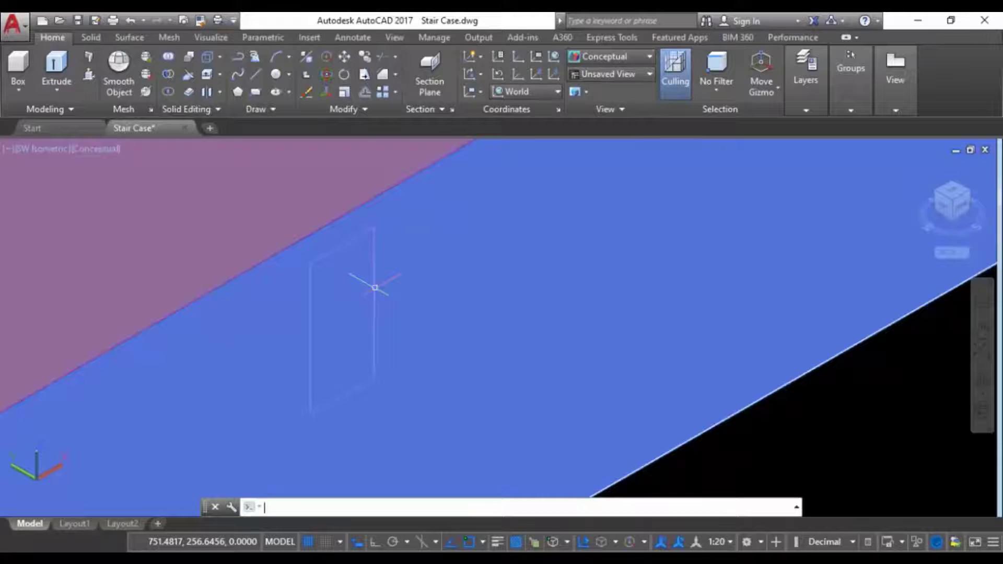
pyautogui.scroll(-5, 375, 288)
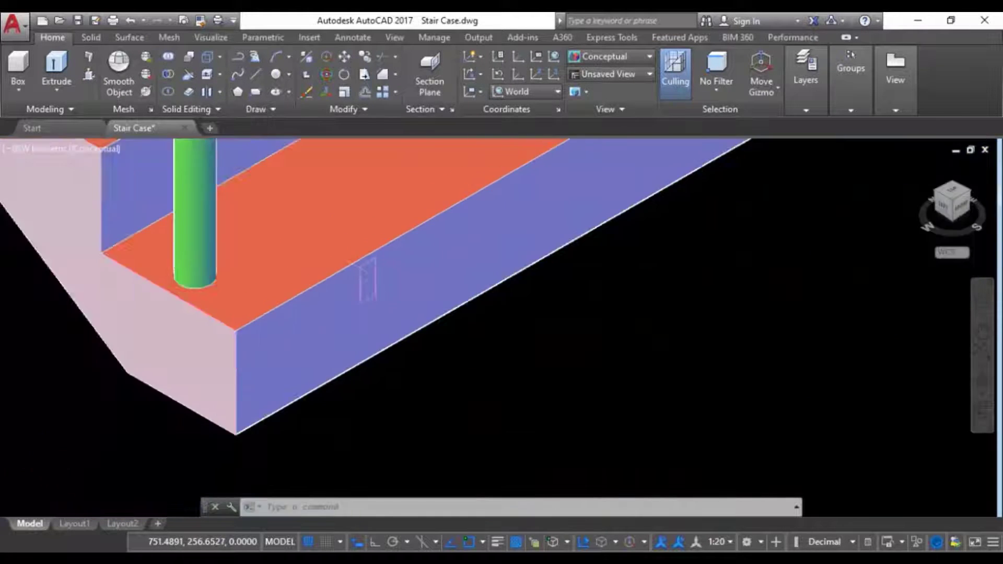
pyautogui.scroll(-4, 368, 279)
pyautogui.scroll(3, 349, 279)
# Switch the visual style to 2D Wireframe and move the small rectangle off the bottom step's front face into empty space.
pyautogui.click(95, 150)
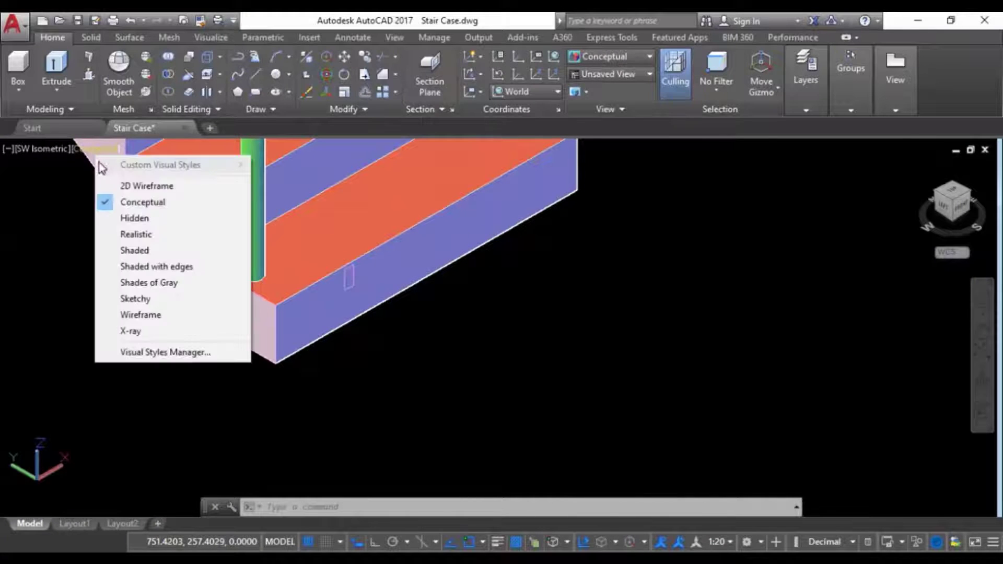
pyautogui.click(136, 184)
pyautogui.scroll(2, 359, 295)
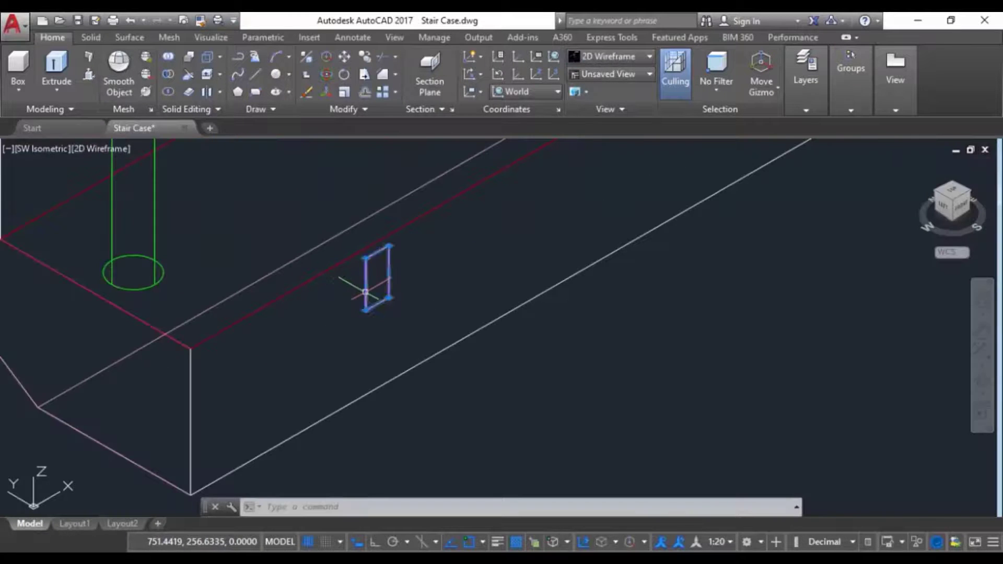
pyautogui.scroll(-3, 366, 292)
pyautogui.click(344, 57)
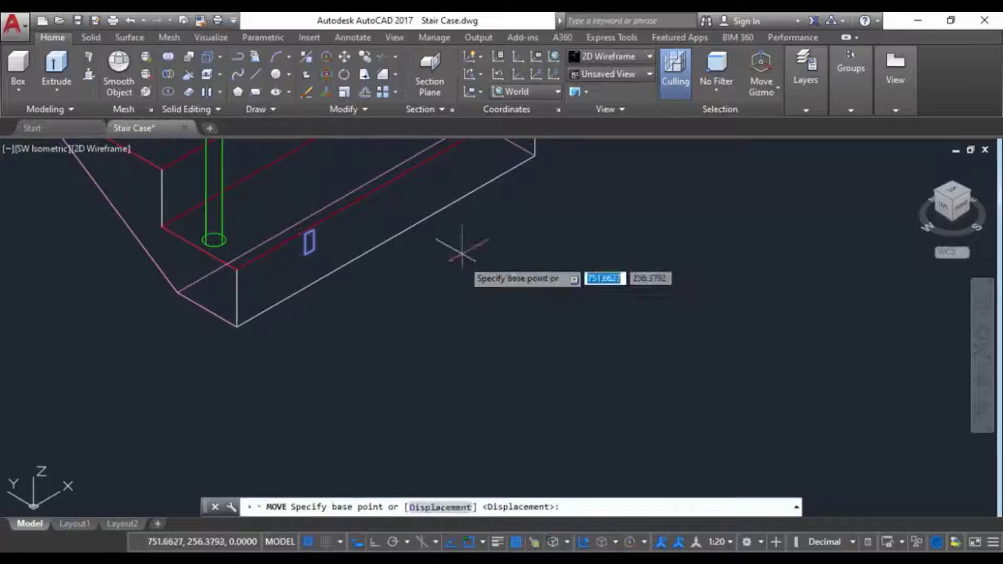
pyautogui.click(460, 264)
pyautogui.click(475, 361)
pyautogui.moveTo(387, 337); pyautogui.dragTo(394, 377, button='middle')
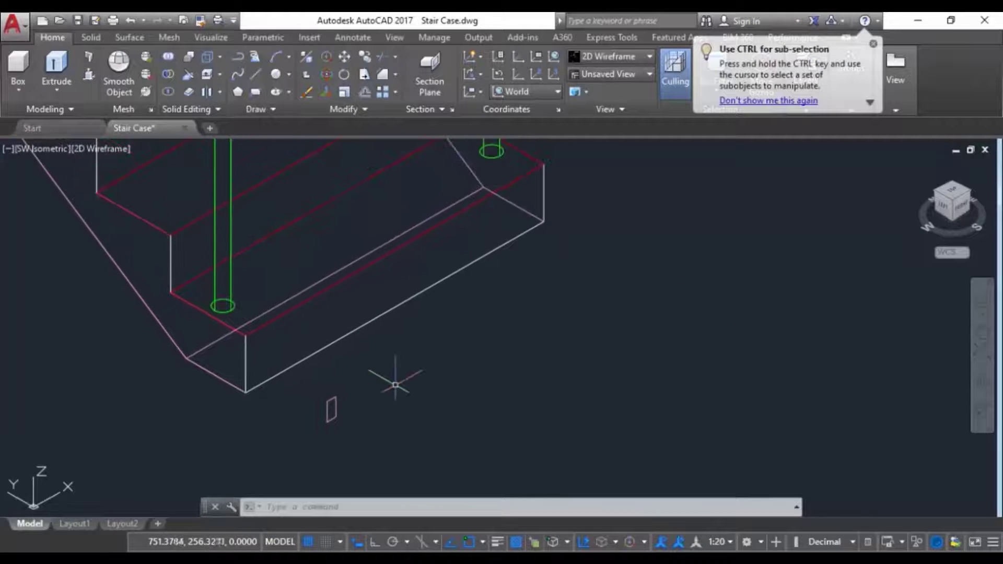
# Move the rectangle by its lower edge's midpoint to the top centre of the lower flight's bottom outer post.
pyautogui.scroll(-2, 394, 403)
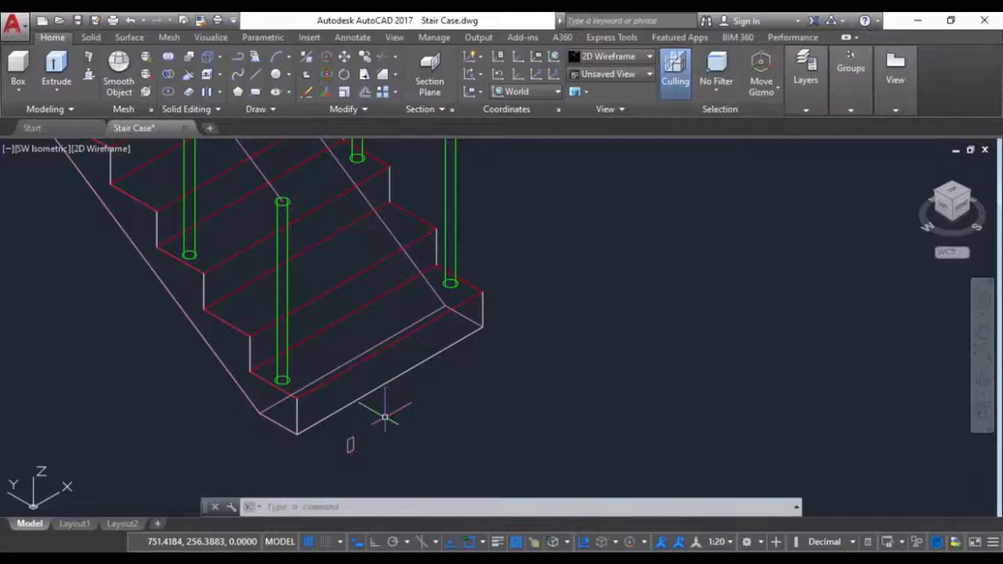
pyautogui.click(348, 58)
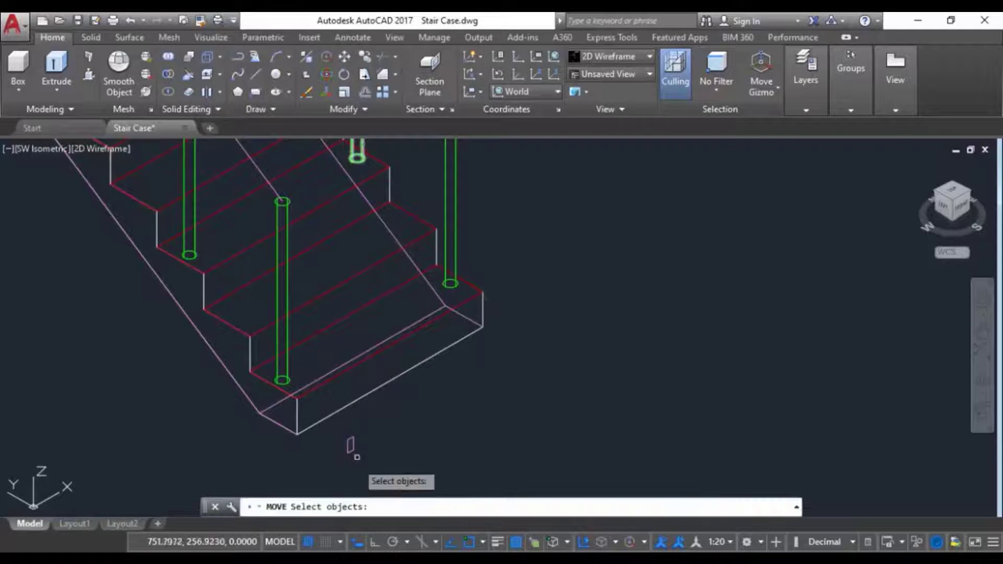
pyautogui.scroll(4, 375, 420)
pyautogui.click(362, 455)
pyautogui.click(303, 465)
pyautogui.moveTo(321, 458); pyautogui.dragTo(342, 388, button='middle')
pyautogui.scroll(4, 361, 389)
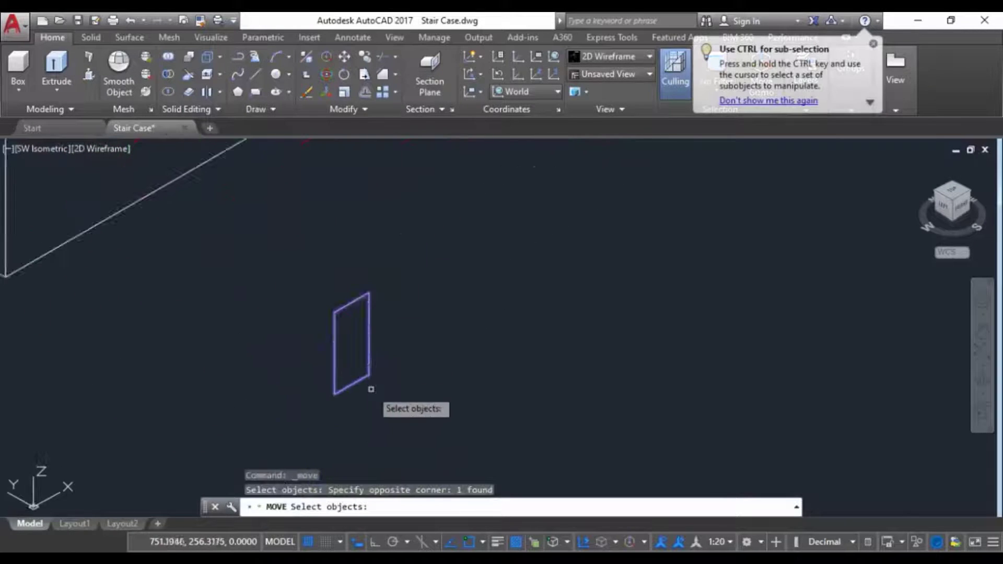
pyautogui.press('Return')
pyautogui.click(352, 345)
pyautogui.scroll(-4, 366, 386)
pyautogui.moveTo(316, 168); pyautogui.dragTo(349, 377, button='middle')
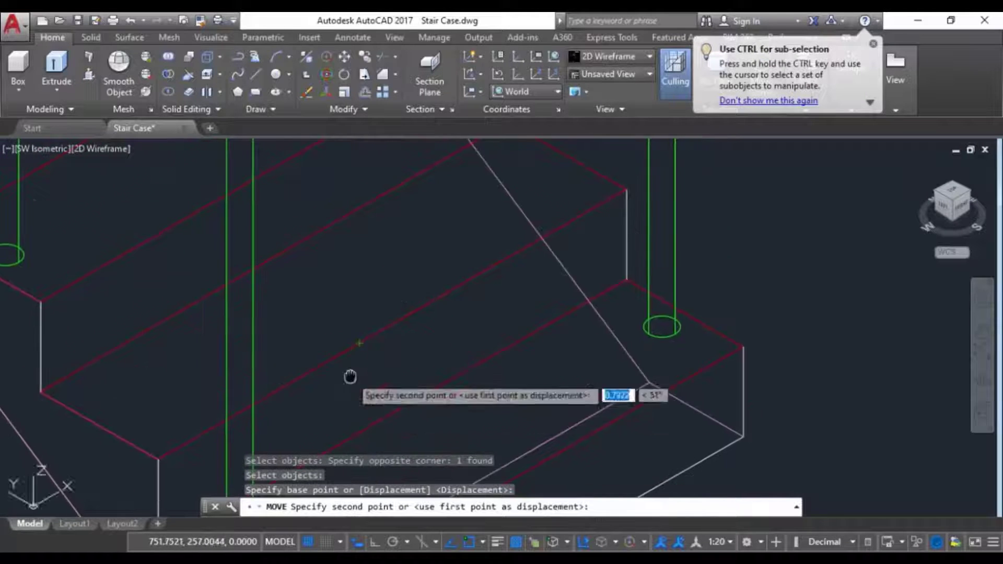
pyautogui.moveTo(291, 157); pyautogui.dragTo(339, 376, button='middle')
pyautogui.scroll(5, 306, 297)
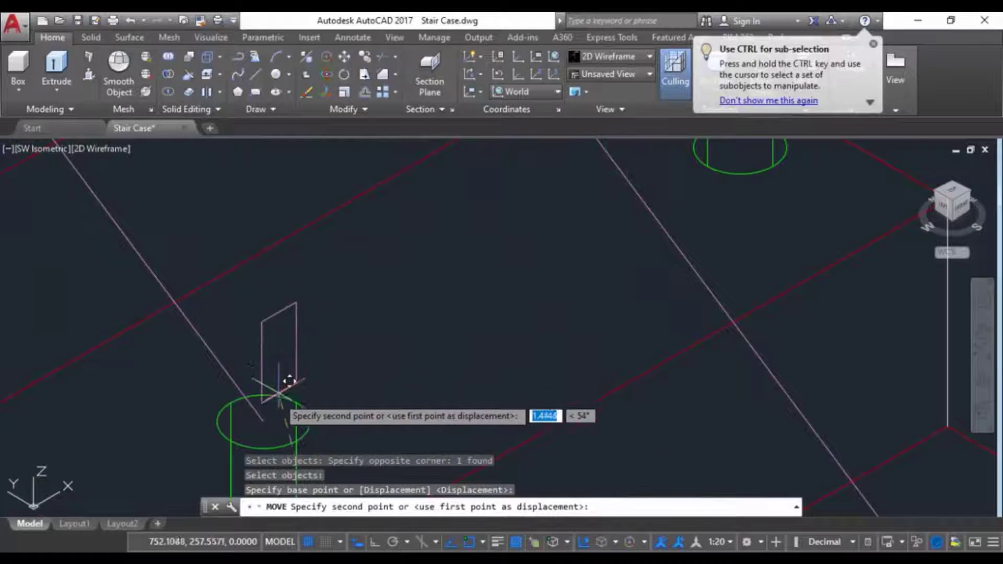
pyautogui.click(270, 414)
# Copy the rectangle by its lower edge's midpoint to the top centre of the lower flight's bottom inner post.
pyautogui.scroll(-4, 385, 359)
pyautogui.moveTo(385, 358); pyautogui.dragTo(295, 365, button='middle')
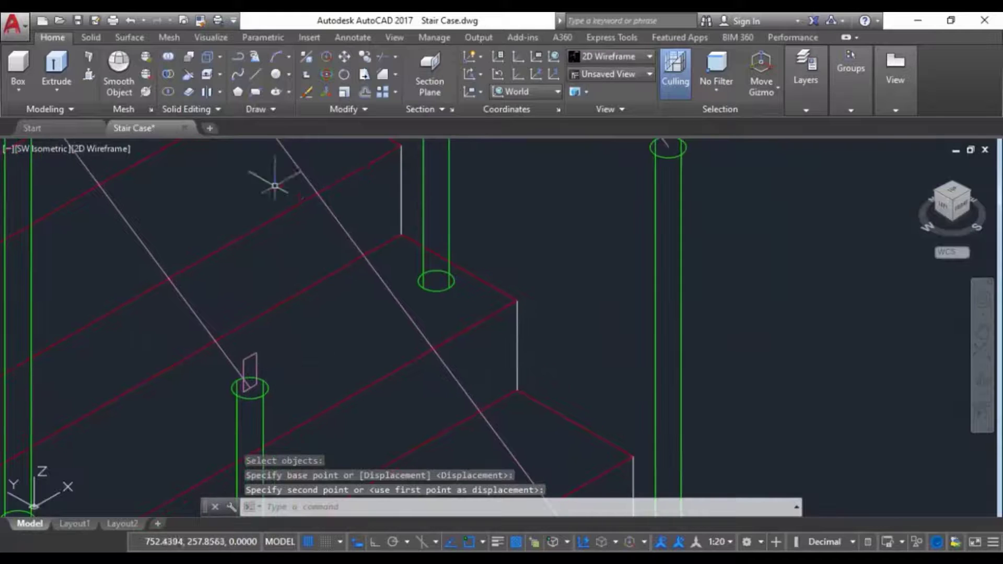
pyautogui.click(366, 58)
pyautogui.scroll(3, 261, 341)
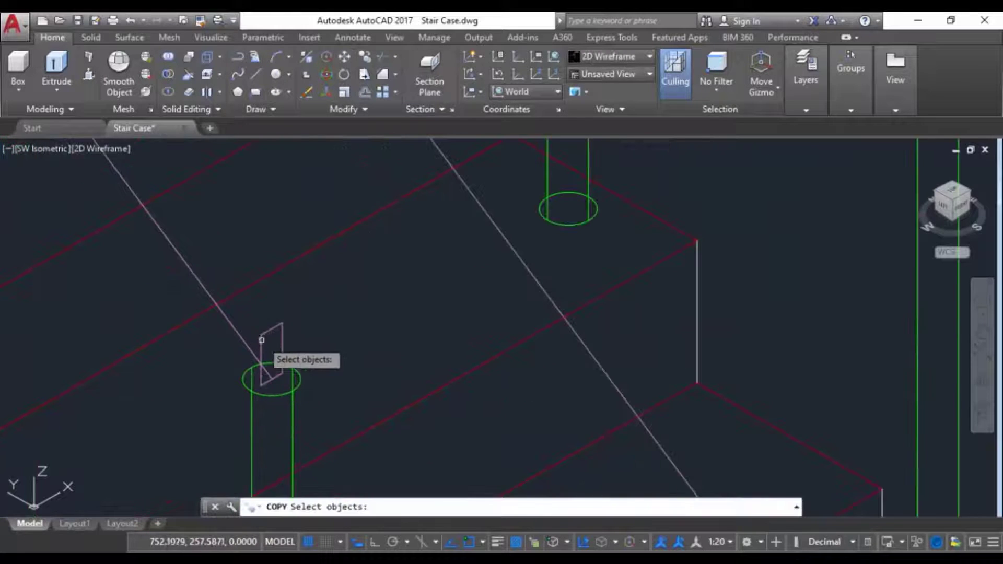
pyautogui.press('Return')
pyautogui.scroll(3, 280, 346)
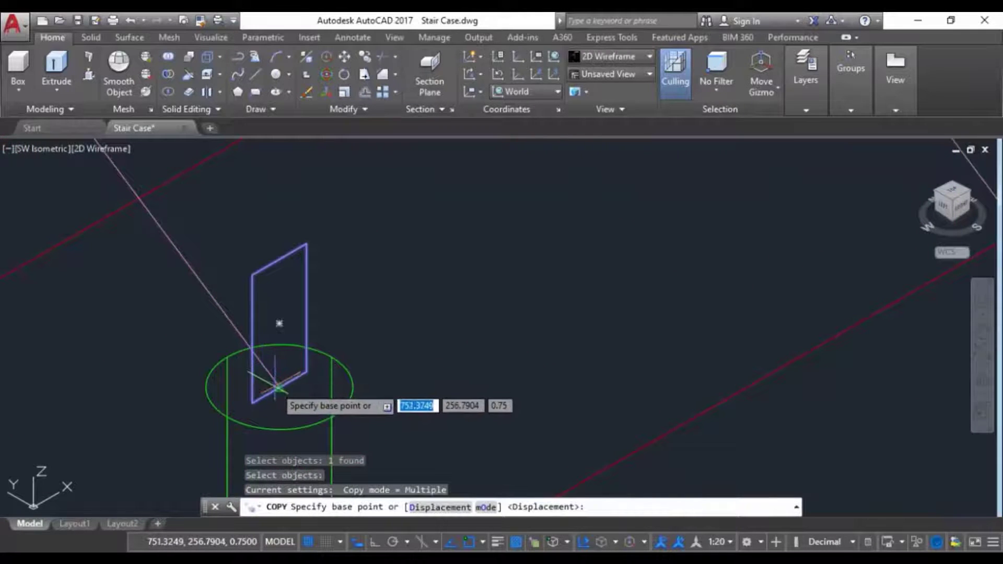
pyautogui.click(274, 390)
pyautogui.scroll(-3, 183, 469)
pyautogui.moveTo(512, 318); pyautogui.dragTo(305, 417, button='middle')
pyautogui.scroll(-2, 406, 358)
pyautogui.moveTo(406, 358); pyautogui.dragTo(312, 307, button='middle')
pyautogui.scroll(8, 351, 342)
pyautogui.click(294, 326)
pyautogui.scroll(-10, 292, 334)
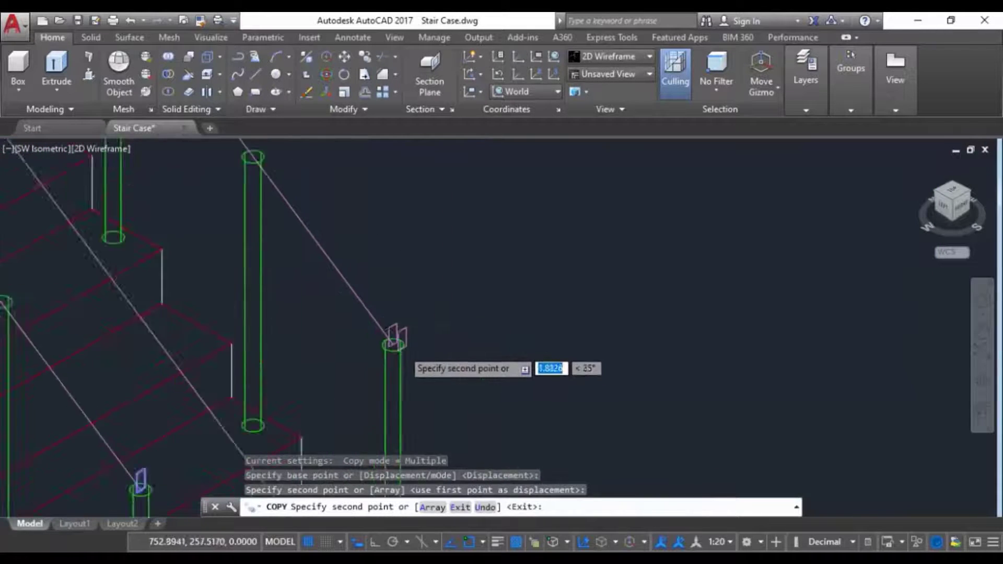
pyautogui.press('Escape')
pyautogui.press('Escape')
# Try to sweep the rectangle on the lower flight's bottom outer post along the outer handrail polyline, and undo the sweep.
pyautogui.moveTo(242, 331); pyautogui.dragTo(327, 325, button='middle')
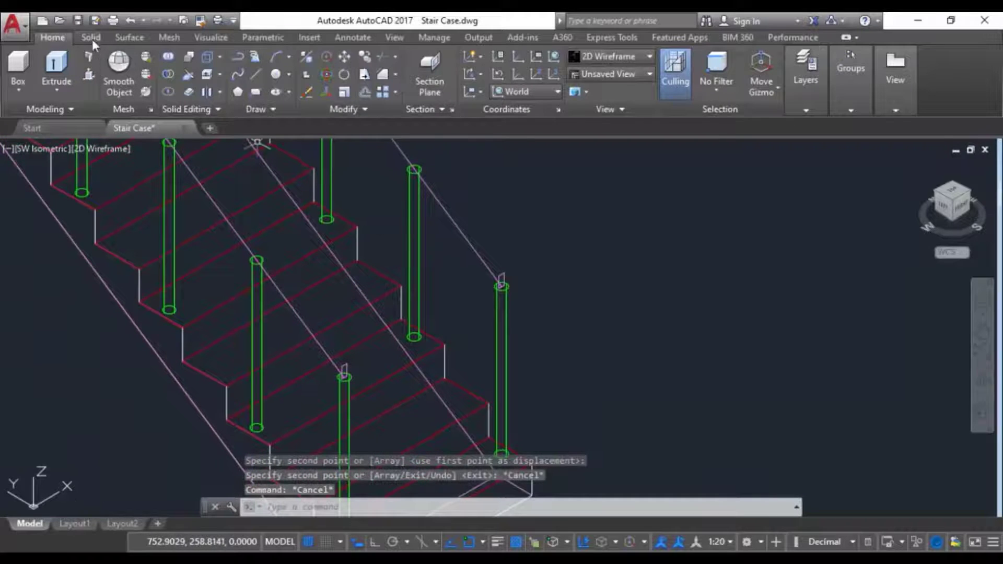
pyautogui.click(92, 38)
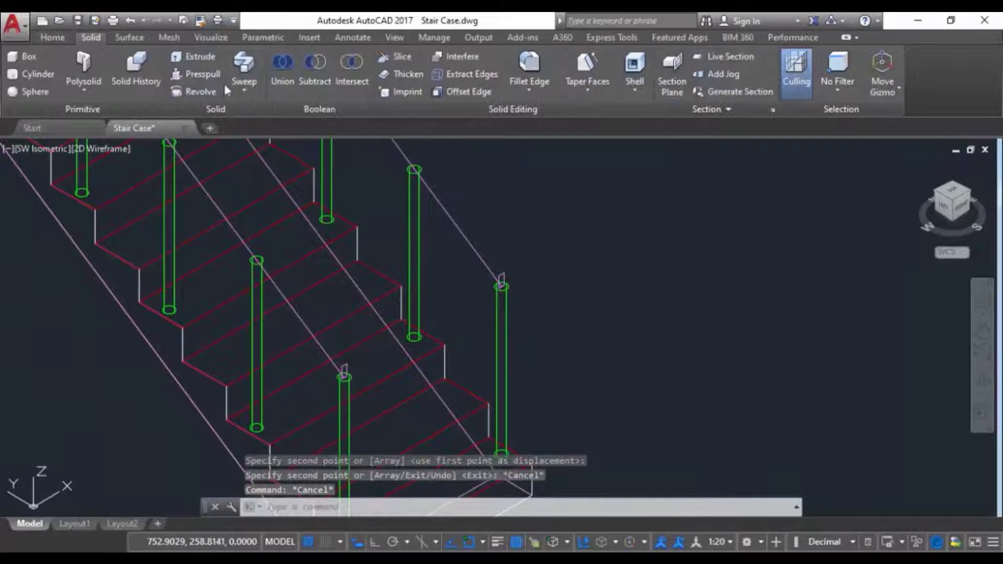
pyautogui.click(343, 370)
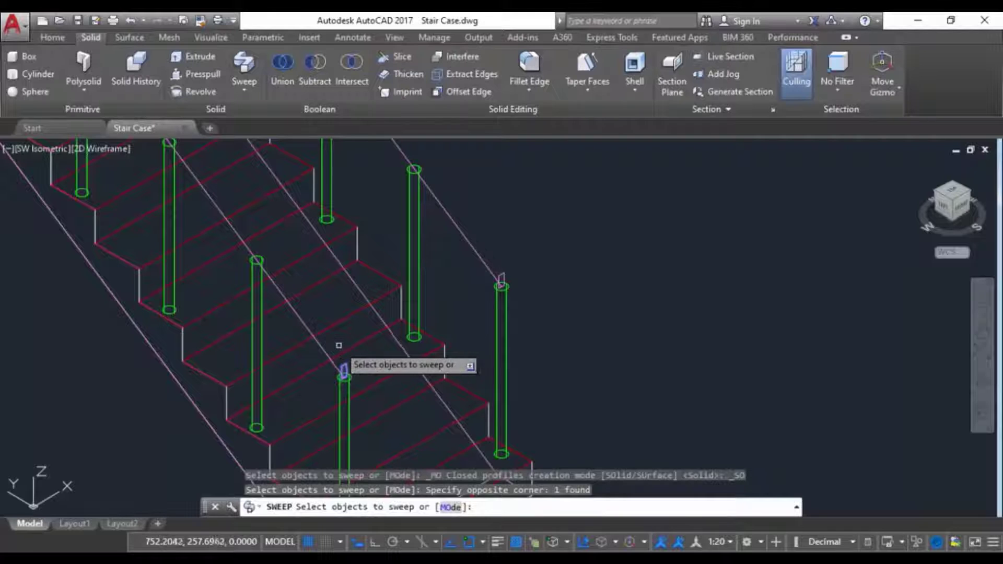
pyautogui.rightClick(339, 346)
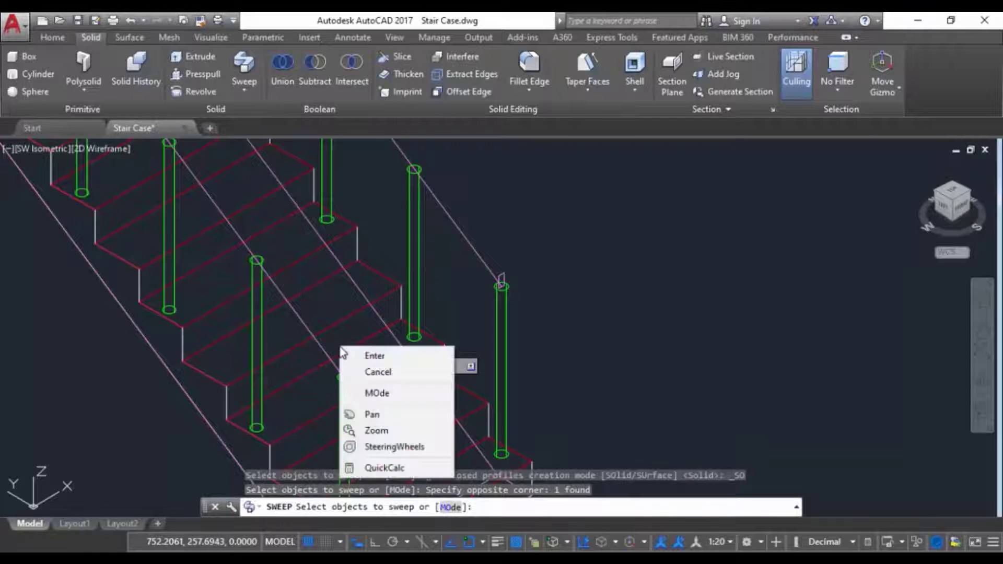
pyautogui.click(367, 351)
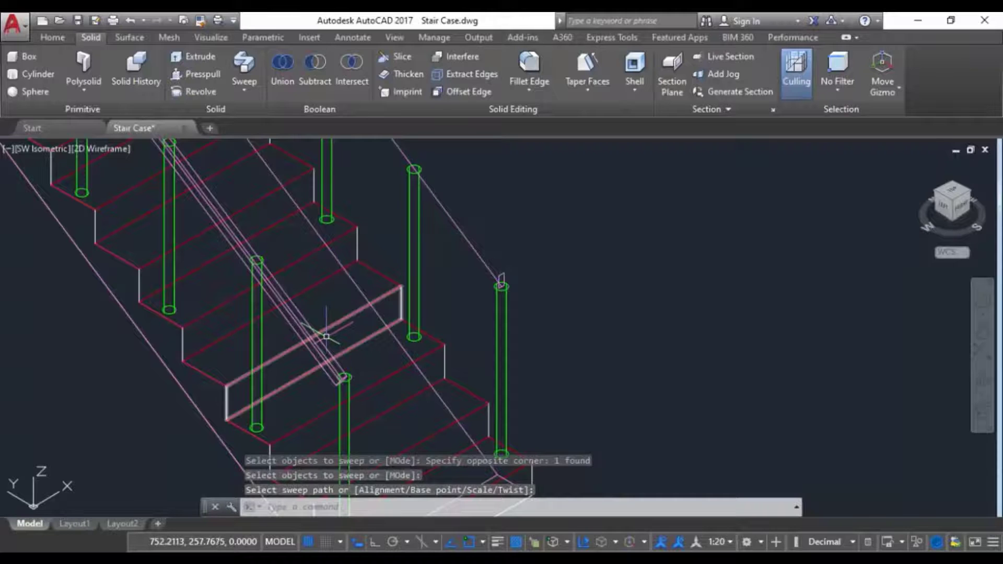
pyautogui.hotkey('ctrl', 'z')
pyautogui.scroll(5, 341, 358)
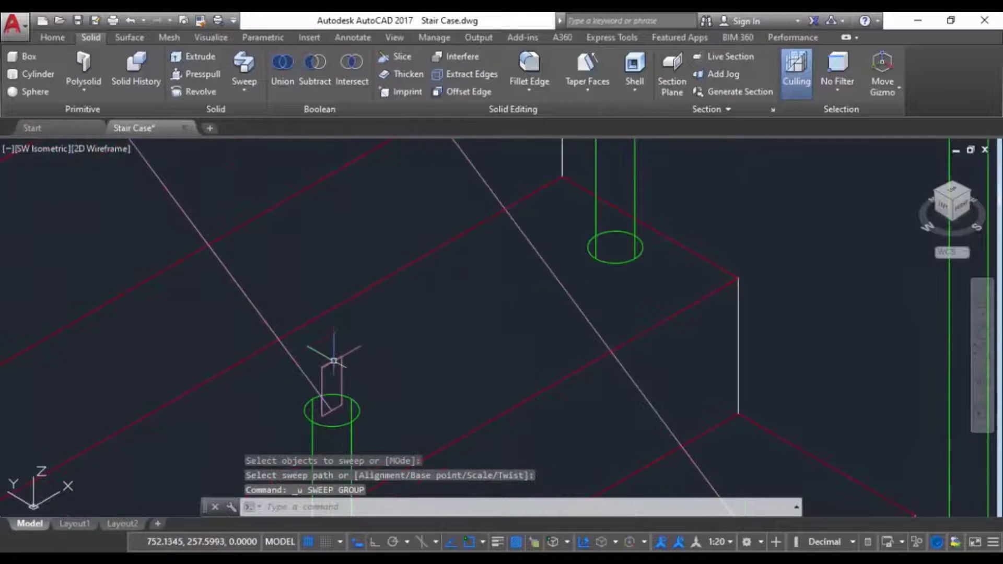
pyautogui.click(332, 363)
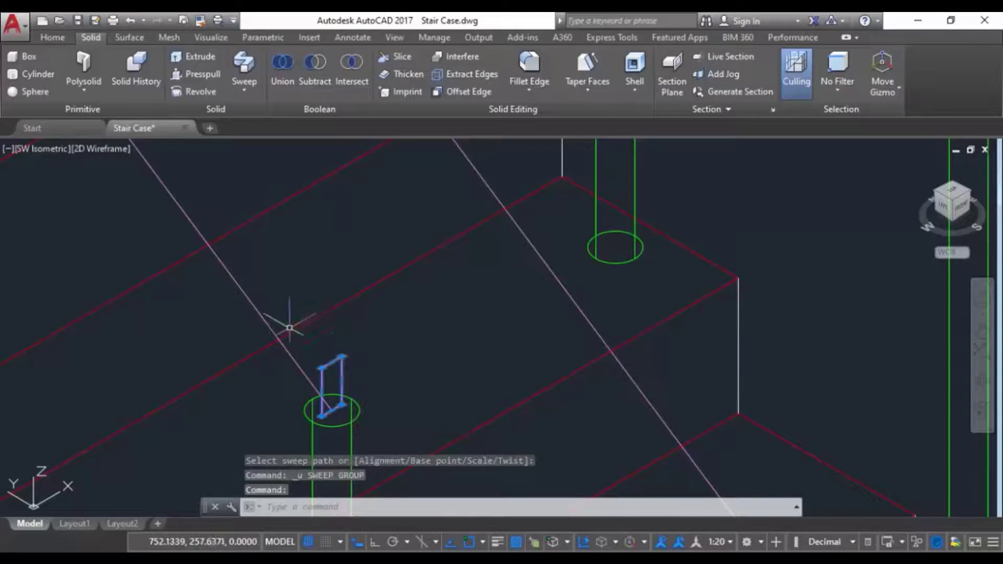
pyautogui.click(54, 38)
pyautogui.click(346, 71)
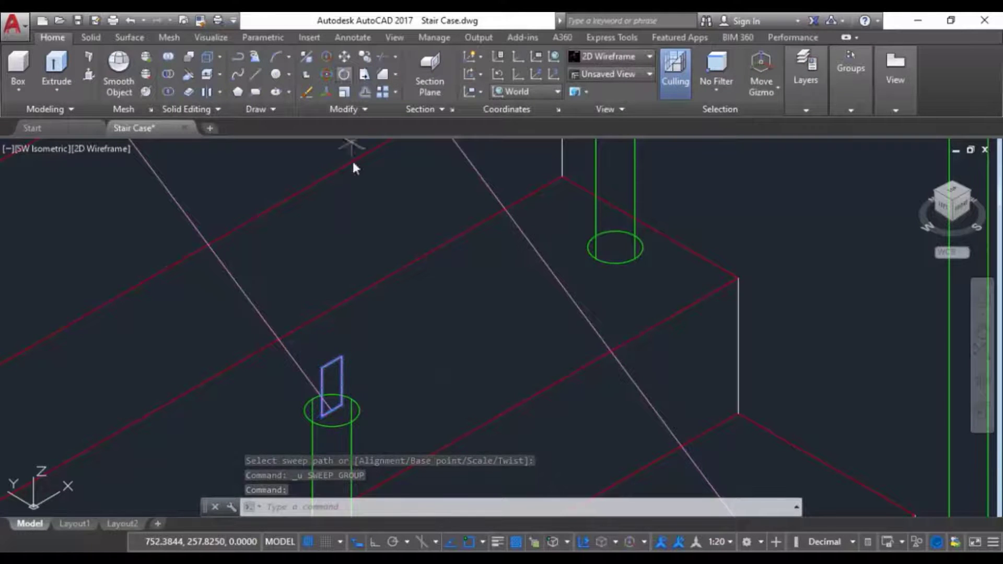
pyautogui.scroll(2, 337, 358)
pyautogui.click(328, 442)
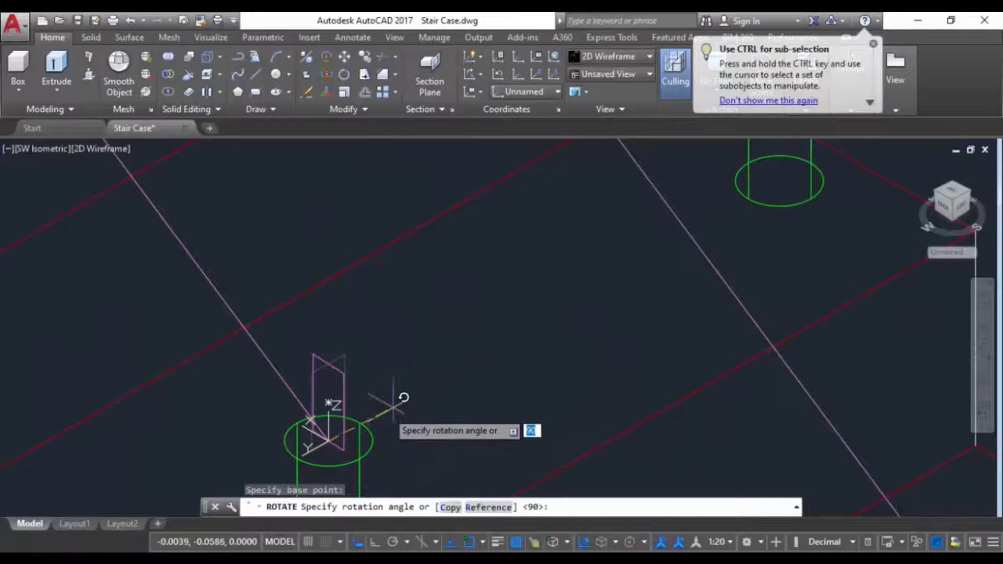
pyautogui.press('Escape')
pyautogui.scroll(-4, 340, 342)
pyautogui.moveTo(341, 337); pyautogui.dragTo(345, 304, button='middle')
pyautogui.press('Escape')
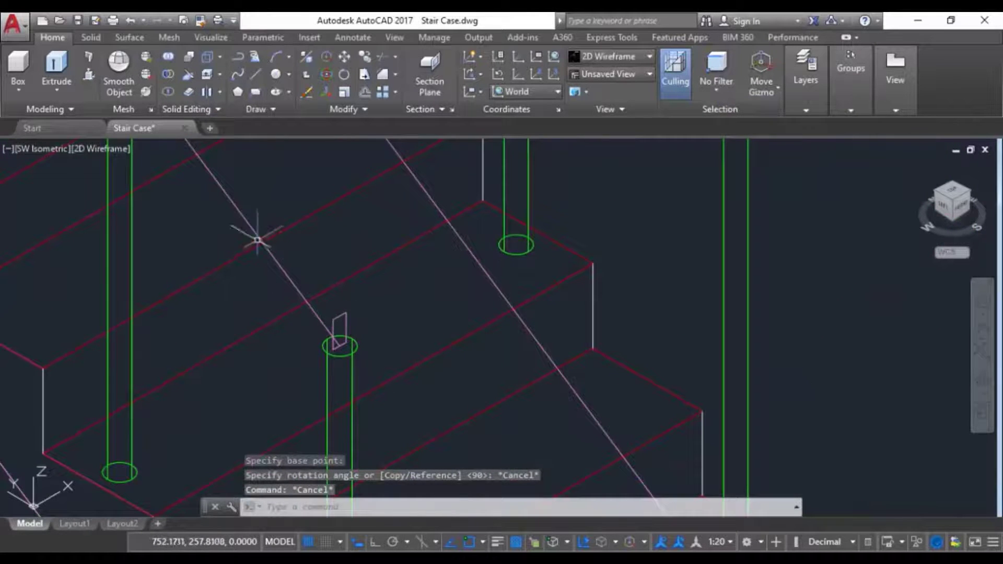
# Extrude the rectangle on the lower flight's bottom outer post along the outer handrail polyline using the Path option.
pyautogui.click(57, 63)
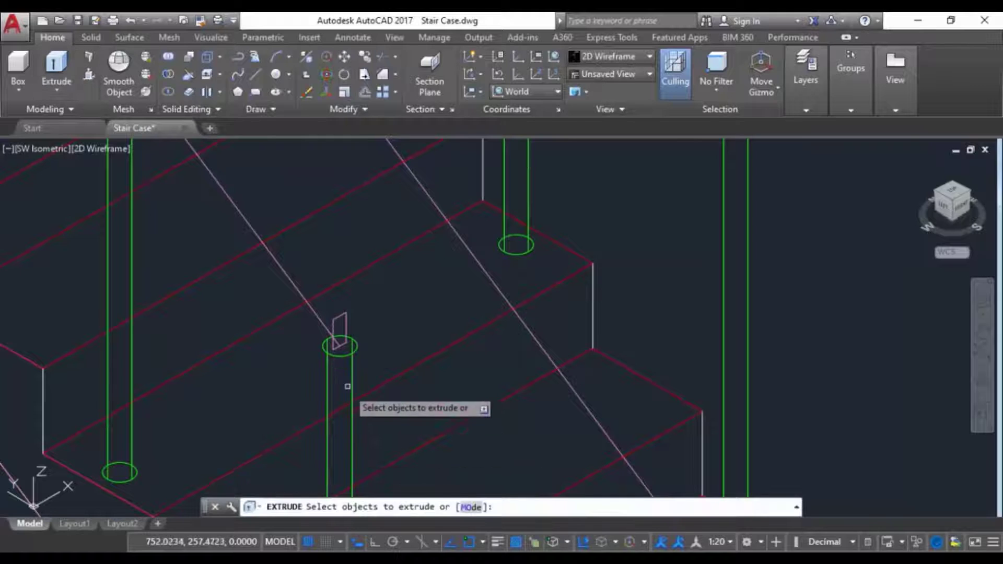
pyautogui.click(340, 327)
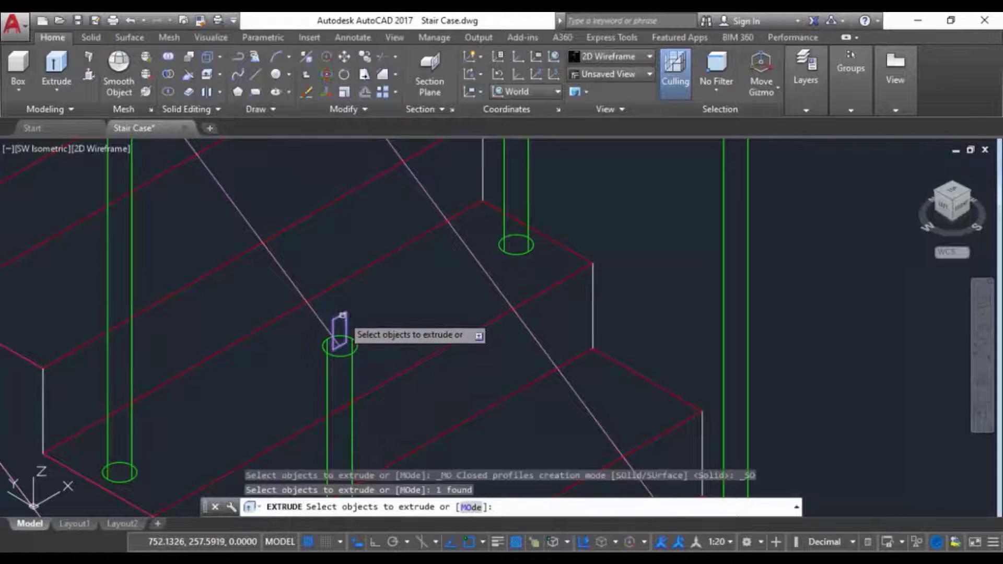
pyautogui.rightClick(383, 308)
pyautogui.click(395, 315)
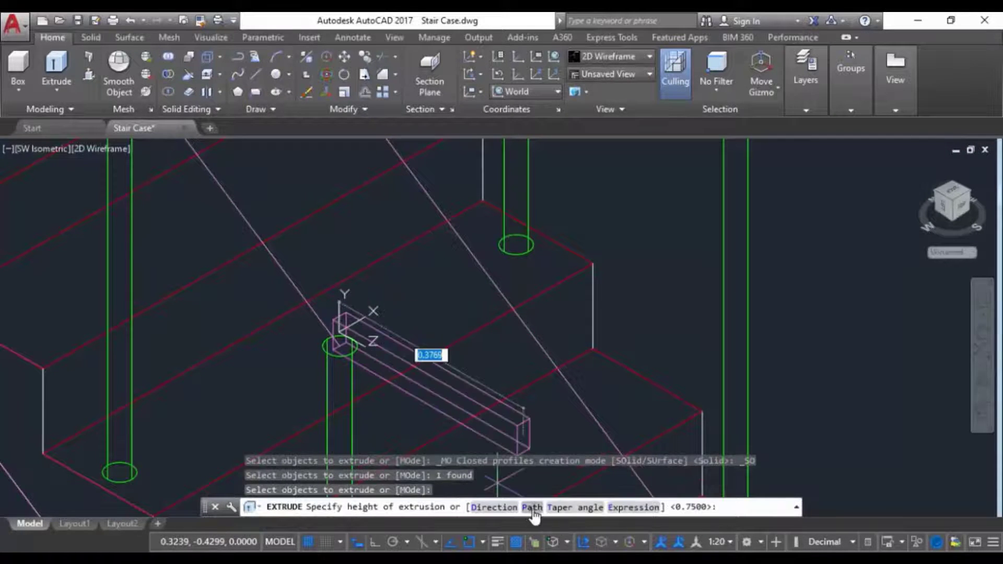
pyautogui.click(532, 508)
pyautogui.click(328, 325)
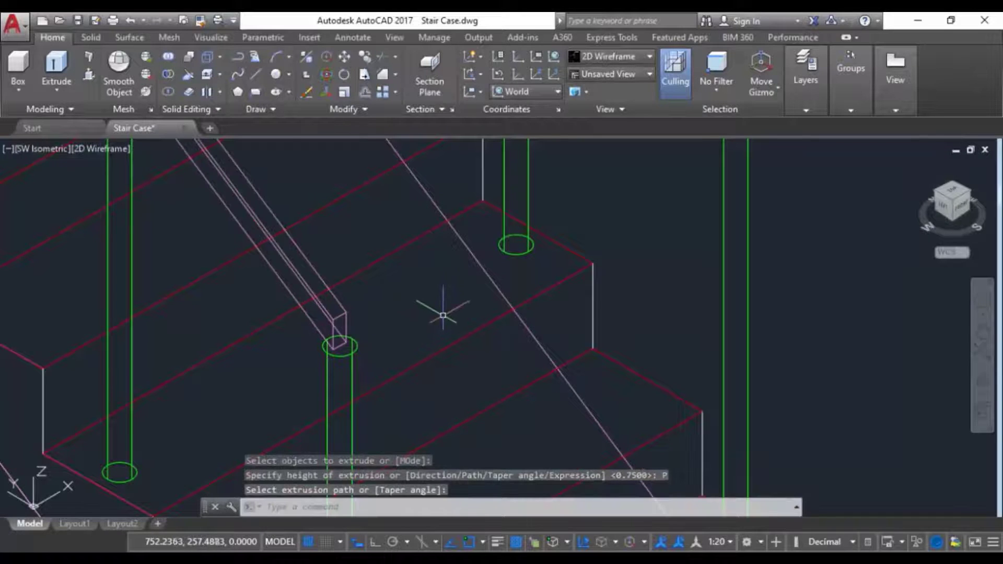
# Extrude the rectangle on the lower flight's bottom inner post along the inner handrail polyline using the Path option.
pyautogui.scroll(-4, 433, 336)
pyautogui.moveTo(385, 364); pyautogui.dragTo(371, 384, button='middle')
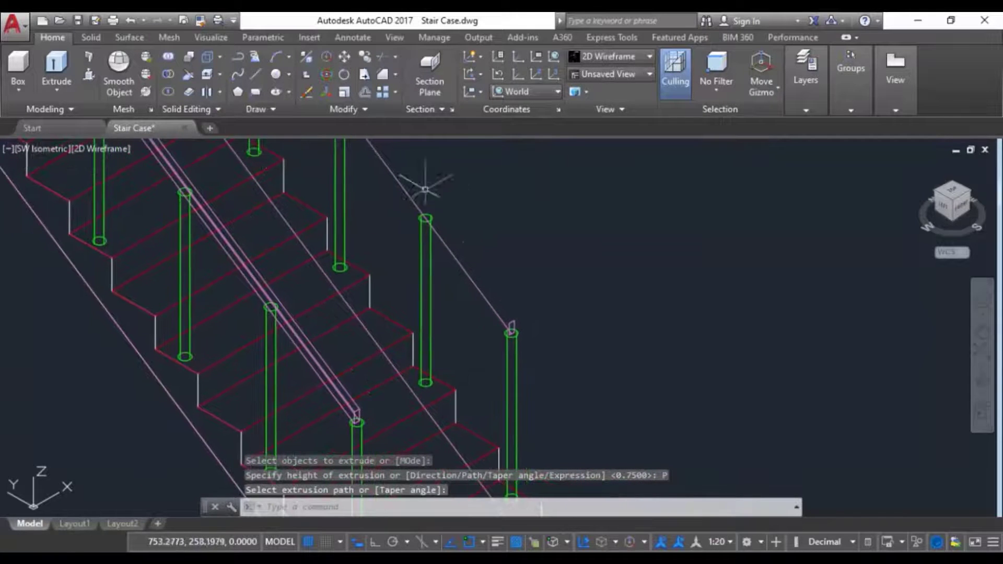
pyautogui.click(57, 63)
pyautogui.scroll(5, 554, 327)
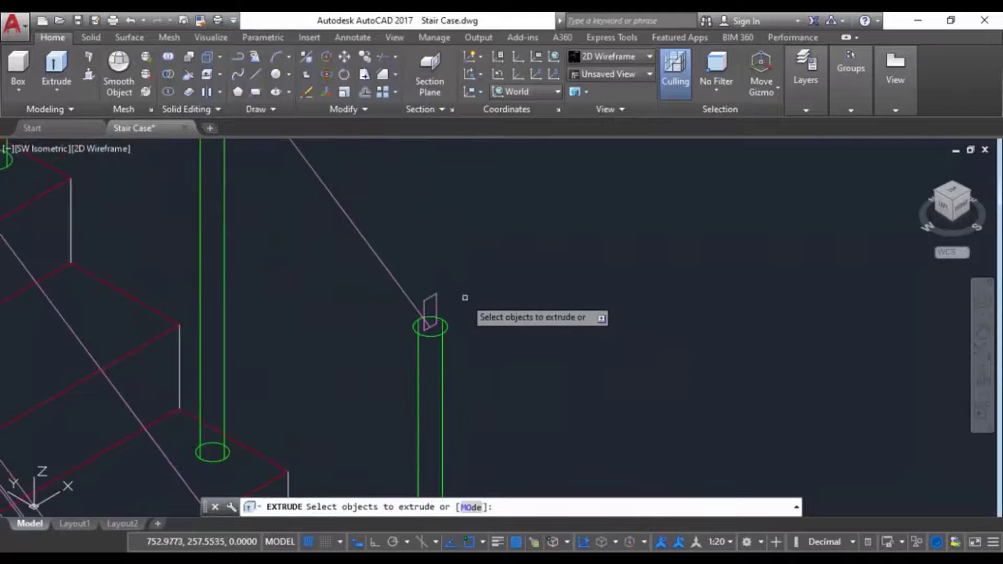
pyautogui.click(433, 296)
pyautogui.rightClick(458, 268)
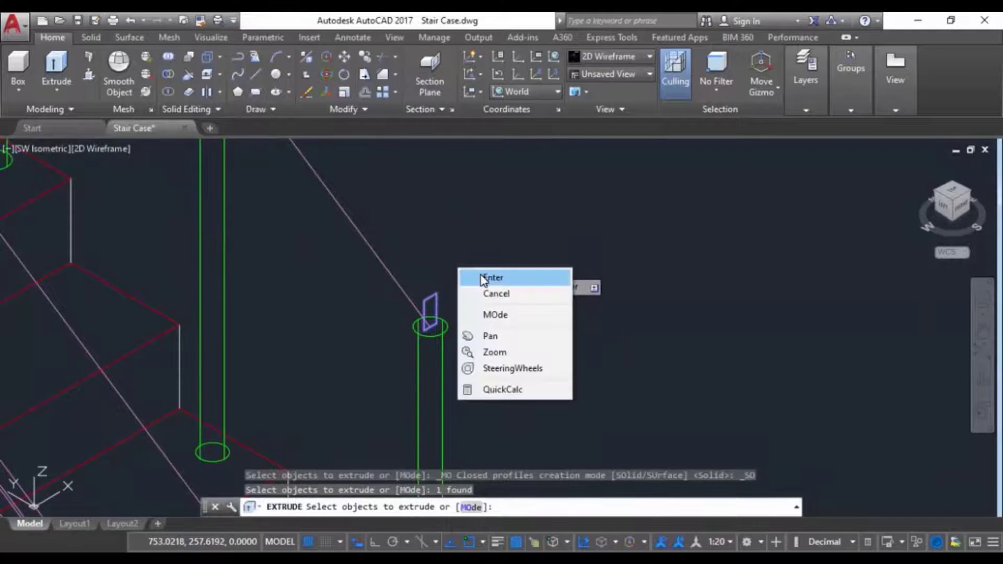
pyautogui.click(491, 278)
pyautogui.write('p')
pyautogui.press('Return')
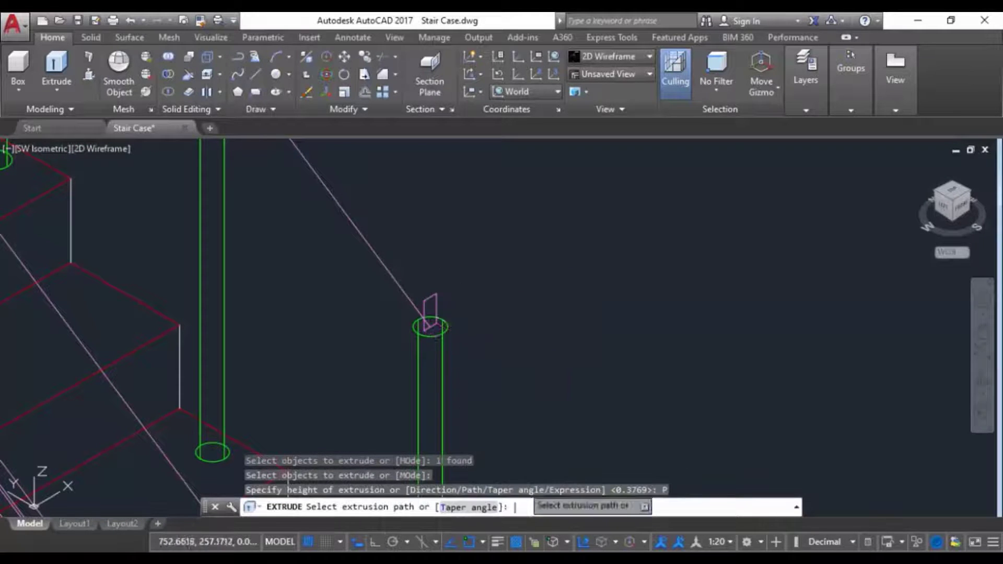
pyautogui.click(413, 298)
pyautogui.scroll(-8, 418, 298)
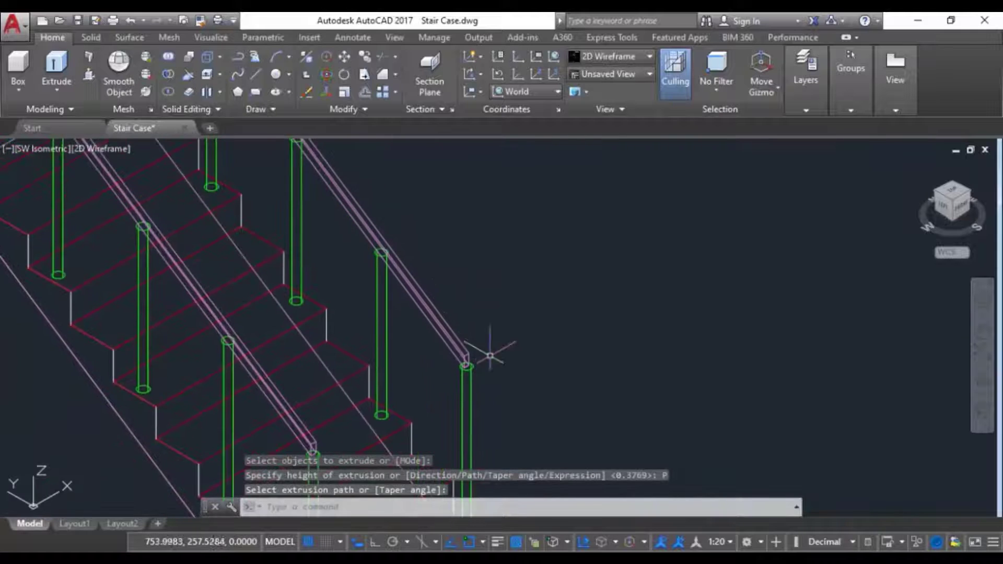
# Examine the handrails' upper ends and the inner handrail's corners at the landing in the SW and NW Isometric views.
pyautogui.scroll(10, 732, 274)
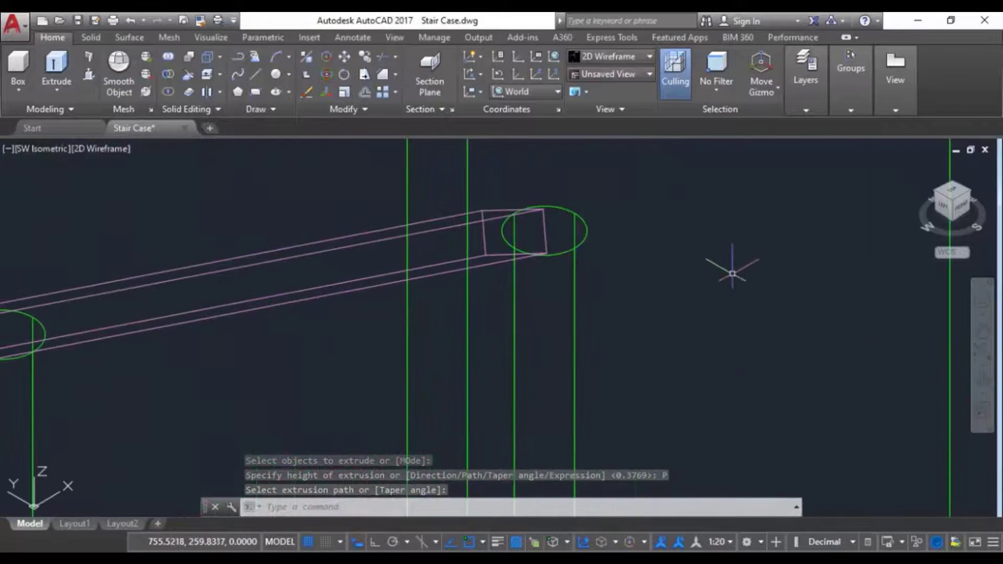
pyautogui.scroll(-8, 709, 269)
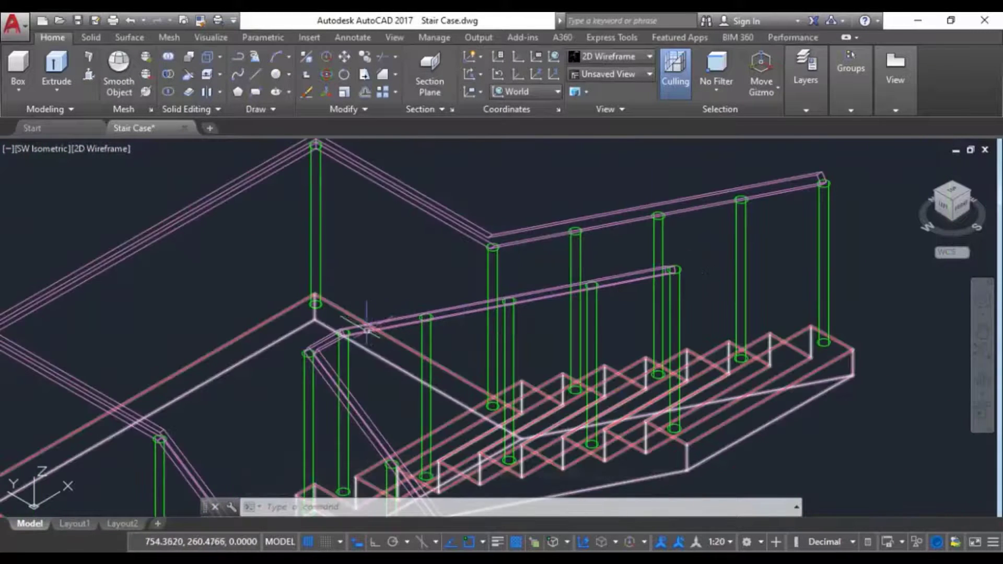
pyautogui.scroll(6, 454, 235)
pyautogui.scroll(2, 285, 348)
pyautogui.scroll(-6, 285, 344)
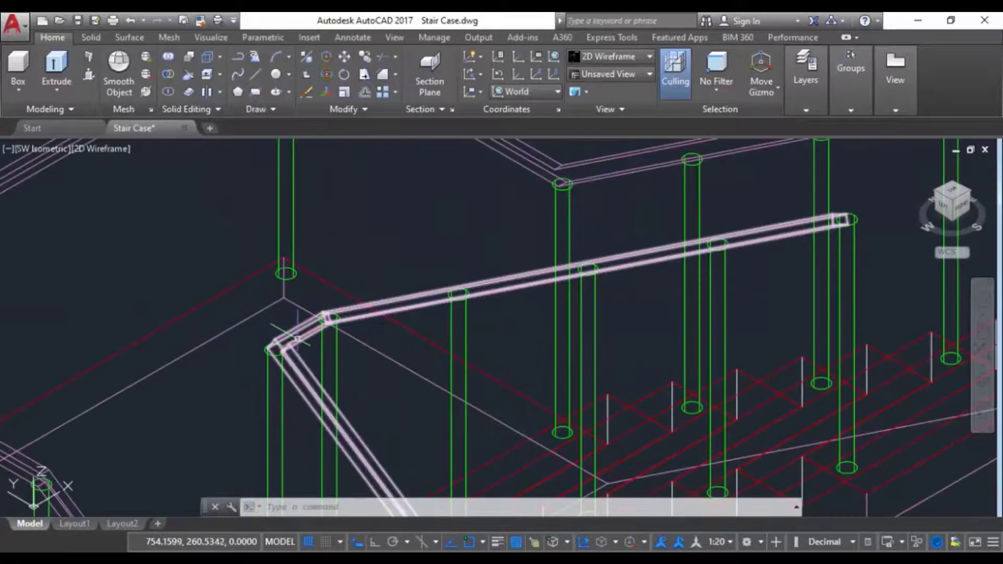
pyautogui.scroll(5, 417, 304)
pyautogui.scroll(-6, 416, 304)
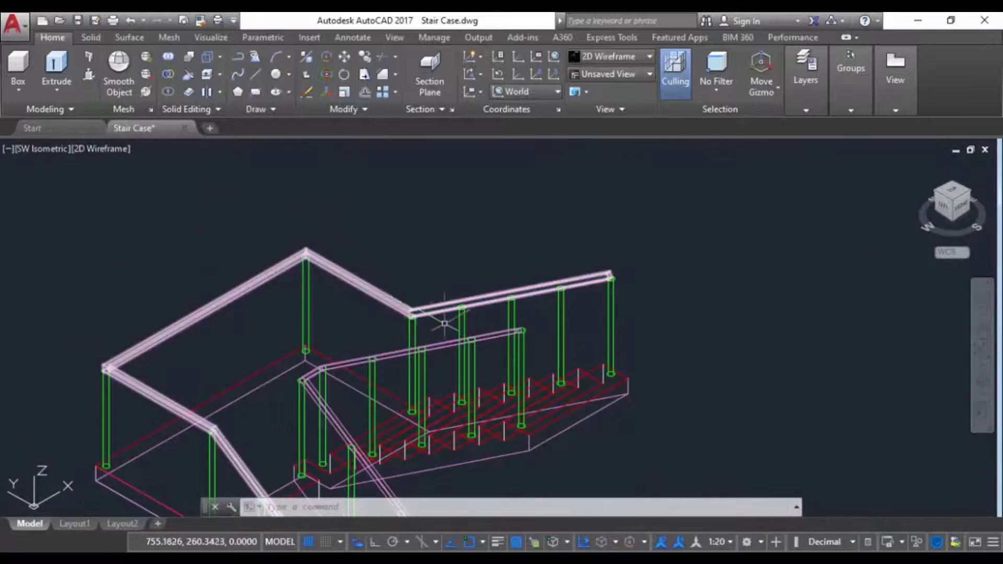
pyautogui.scroll(7, 334, 363)
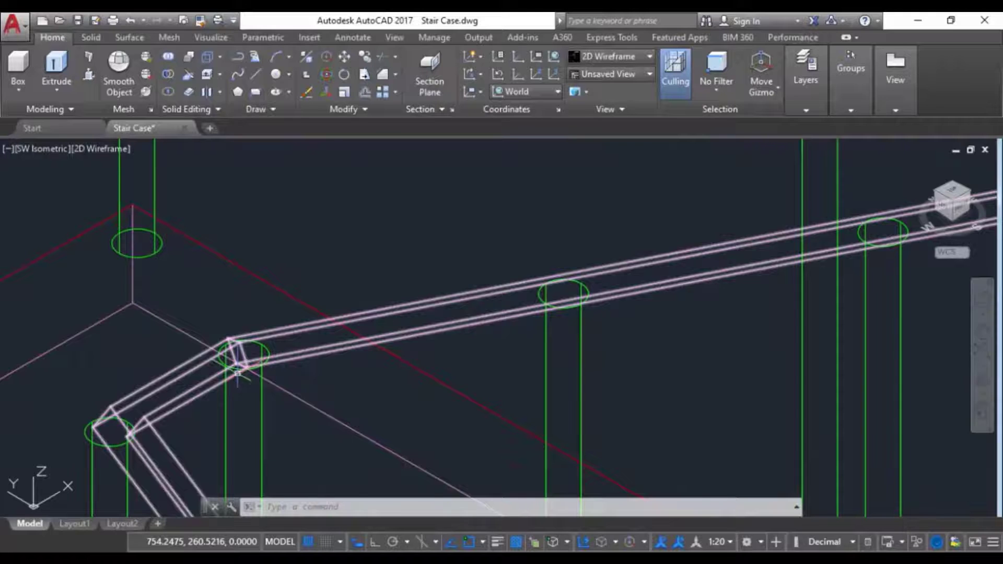
pyautogui.scroll(-6, 238, 372)
pyautogui.click(940, 197)
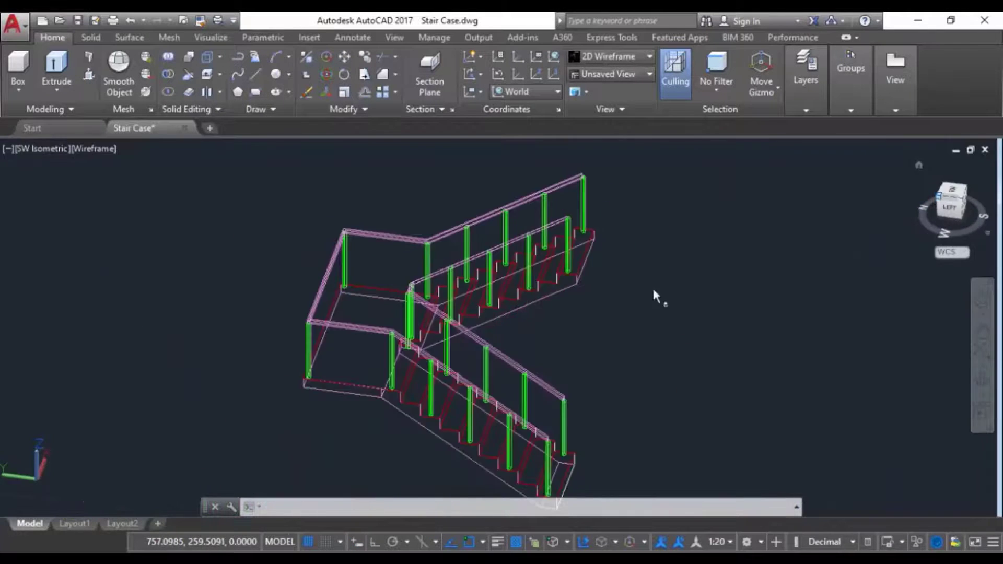
pyautogui.scroll(10, 514, 277)
pyautogui.scroll(2, 514, 277)
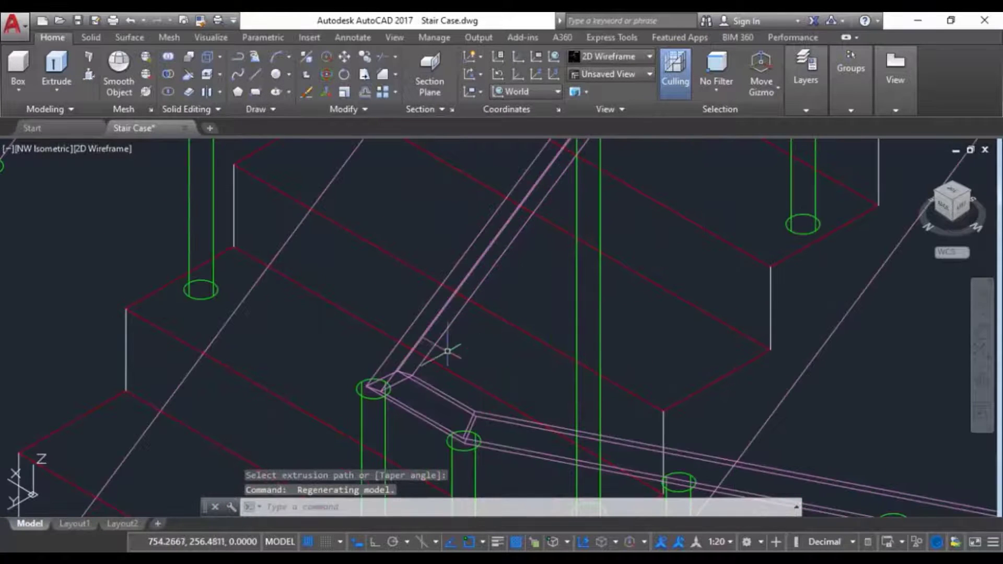
# Erase the extruded inner handrail that runs along both flights.
pyautogui.scroll(-6, 418, 375)
pyautogui.scroll(5, 389, 254)
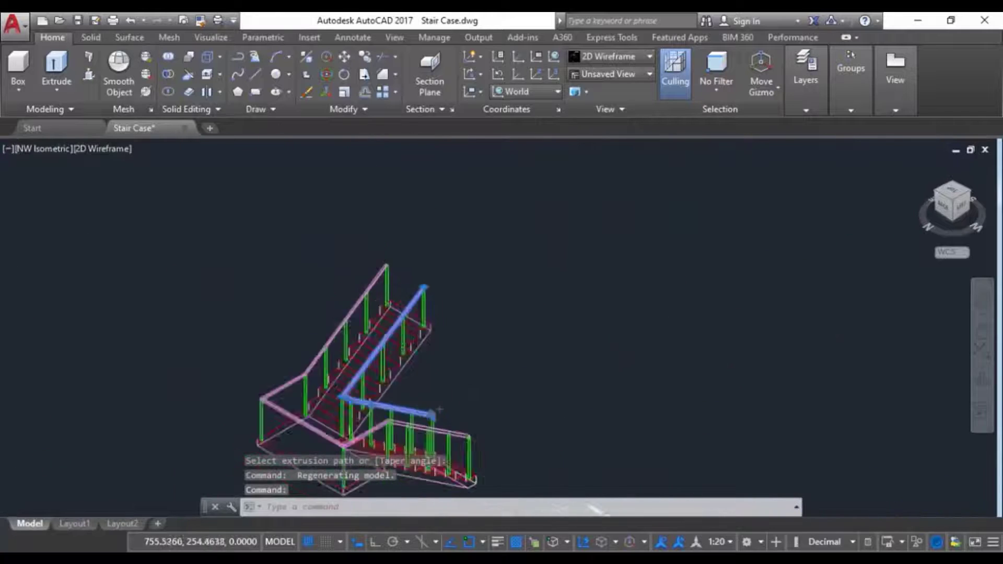
pyautogui.scroll(2, 389, 254)
pyautogui.moveTo(334, 222); pyautogui.dragTo(376, 314, button='middle')
pyautogui.scroll(2, 293, 237)
pyautogui.scroll(-10, 293, 237)
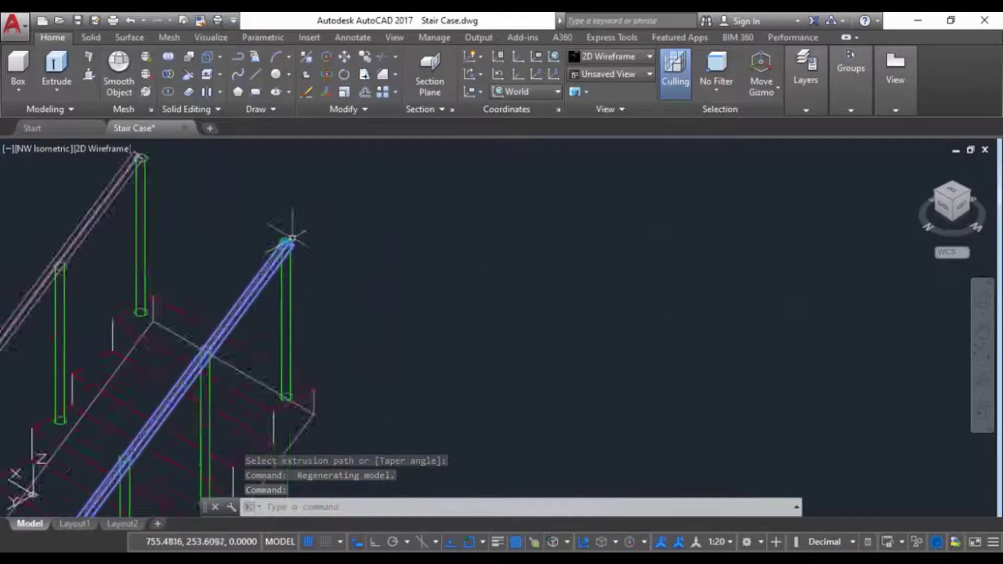
pyautogui.moveTo(293, 235); pyautogui.dragTo(305, 209, button='middle')
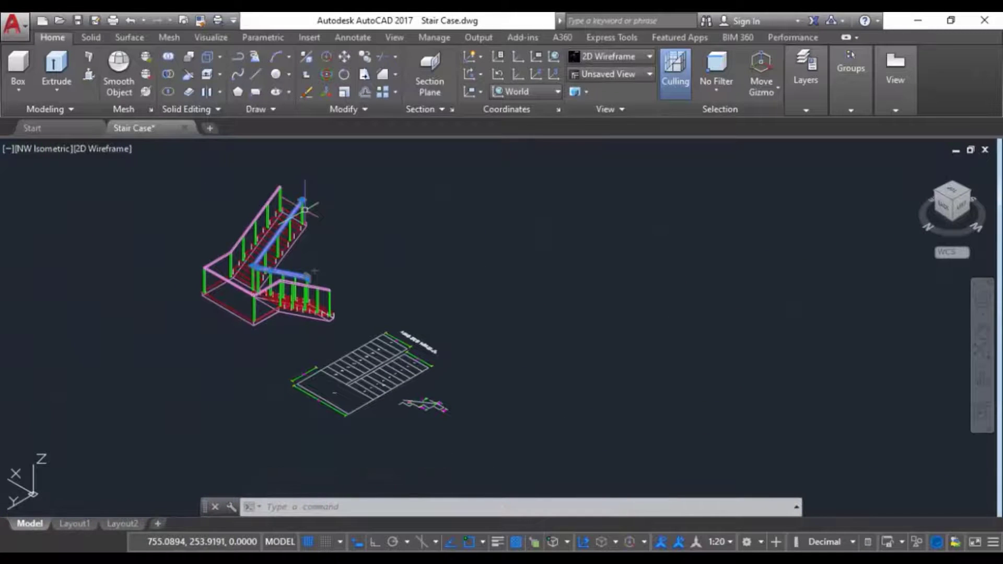
pyautogui.scroll(2, 303, 209)
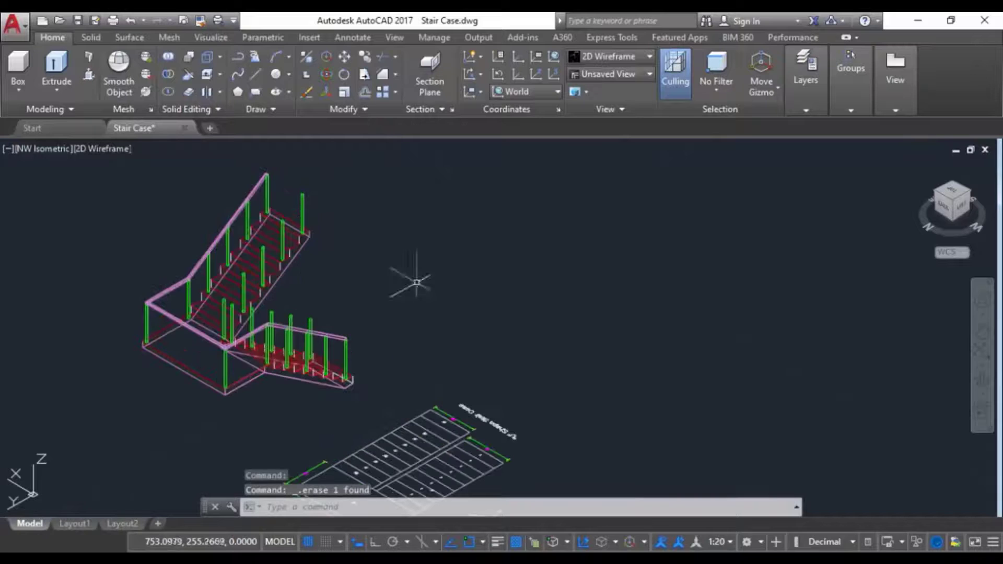
# Draw a 3D polyline through the inner posts' top centres, from the lower flight's bottom post around the landing to the upper flight's last post.
pyautogui.click(969, 196)
pyautogui.scroll(3, 615, 284)
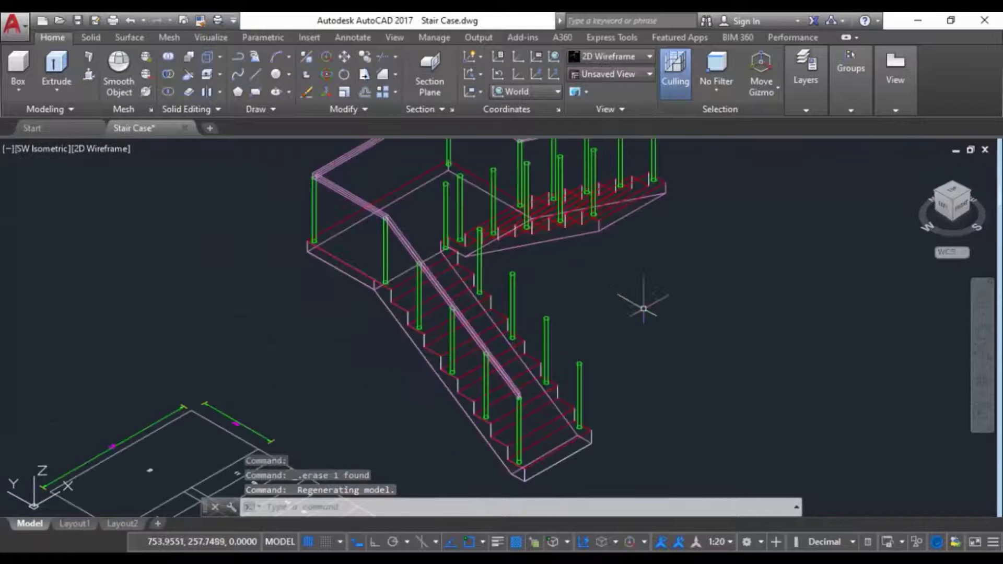
pyautogui.scroll(2, 846, 334)
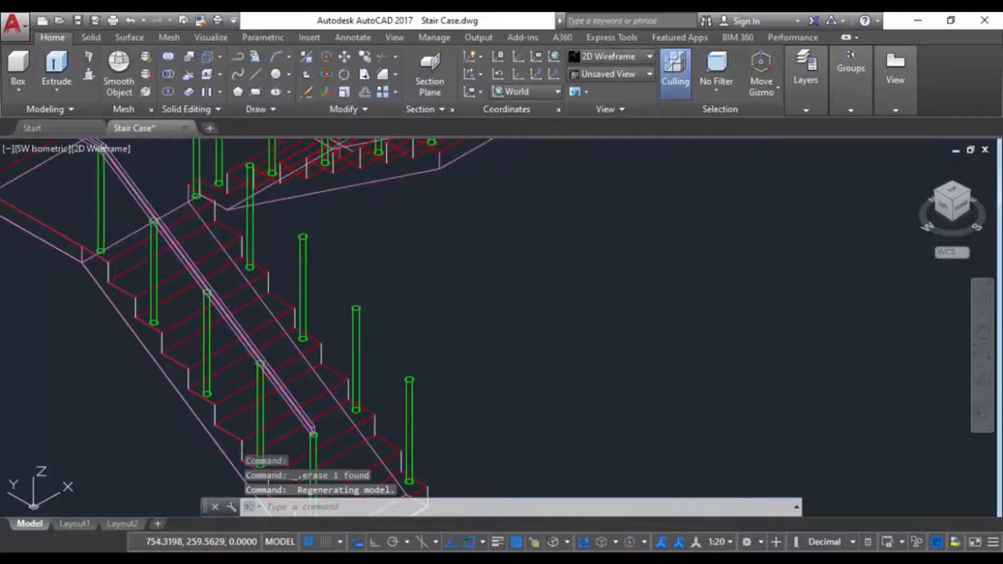
pyautogui.click(254, 57)
pyautogui.scroll(5, 422, 401)
pyautogui.click(368, 326)
pyautogui.scroll(-6, 351, 302)
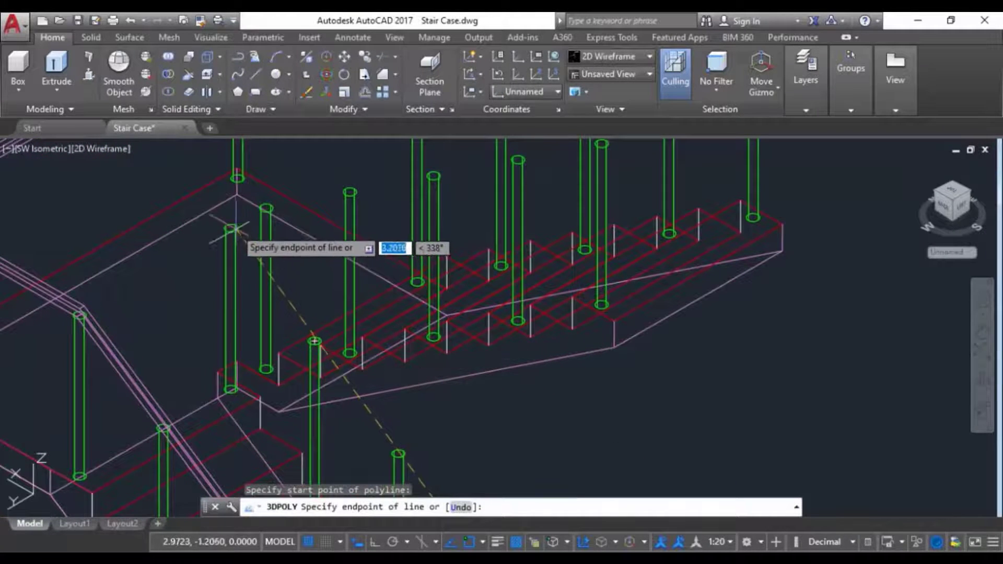
pyautogui.click(231, 228)
pyautogui.scroll(3, 256, 200)
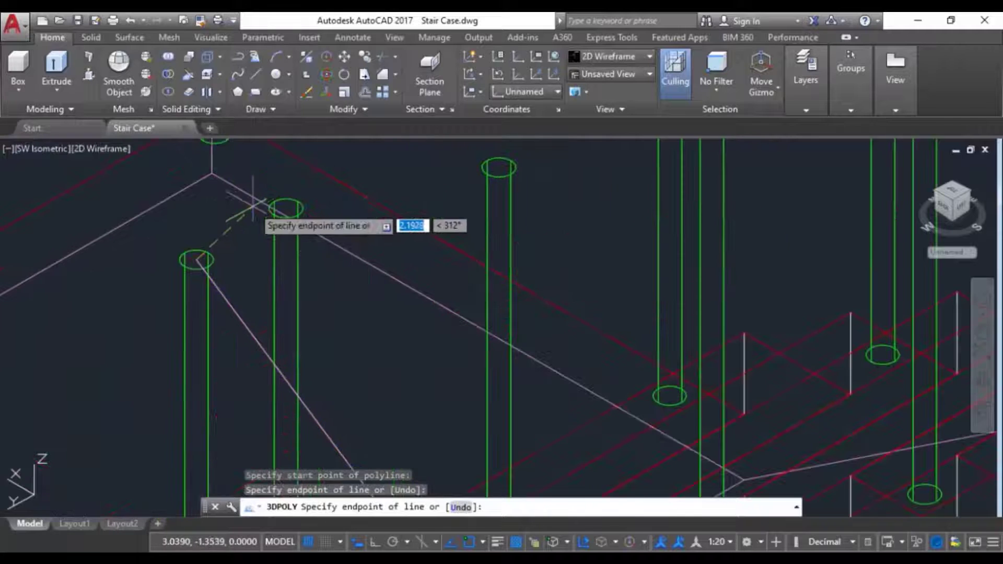
pyautogui.scroll(-3, 300, 236)
pyautogui.scroll(5, 523, 230)
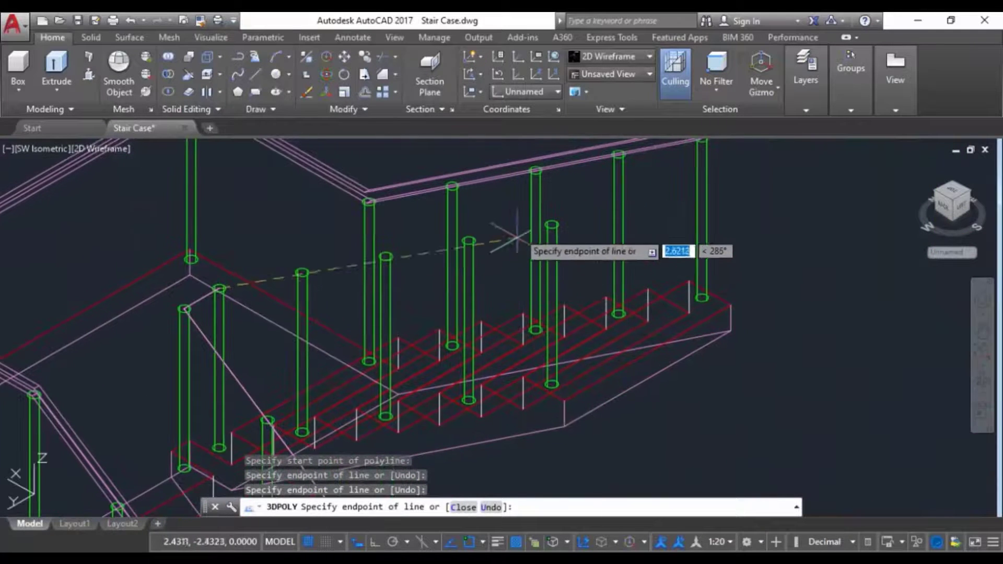
pyautogui.click(574, 231)
pyautogui.rightClick(574, 232)
pyautogui.click(586, 242)
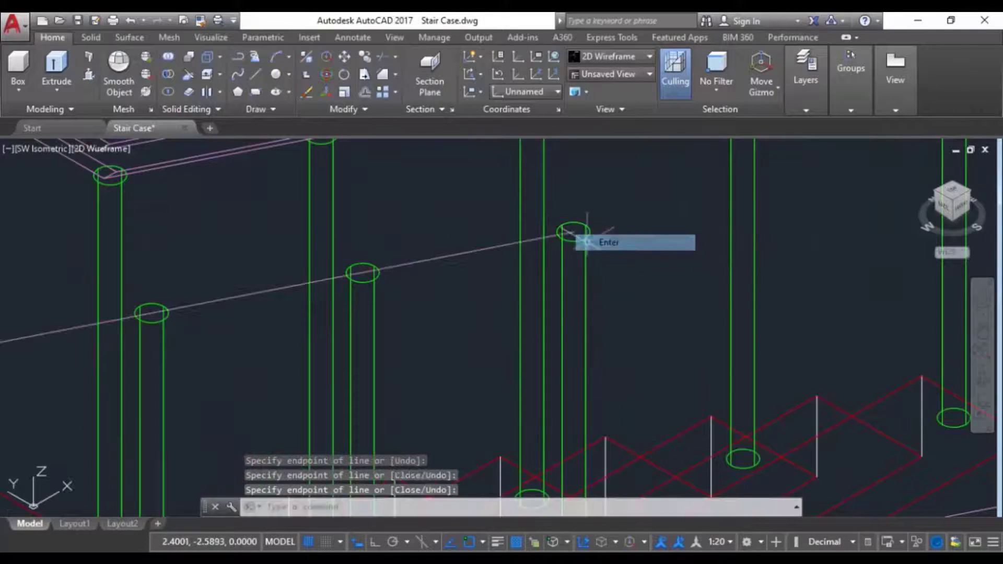
# Draw a rectangle over the end face of the outer handrail at the lower flight's bottom post.
pyautogui.scroll(-6, 471, 201)
pyautogui.scroll(3, 519, 304)
pyautogui.moveTo(462, 300); pyautogui.dragTo(425, 310, button='middle')
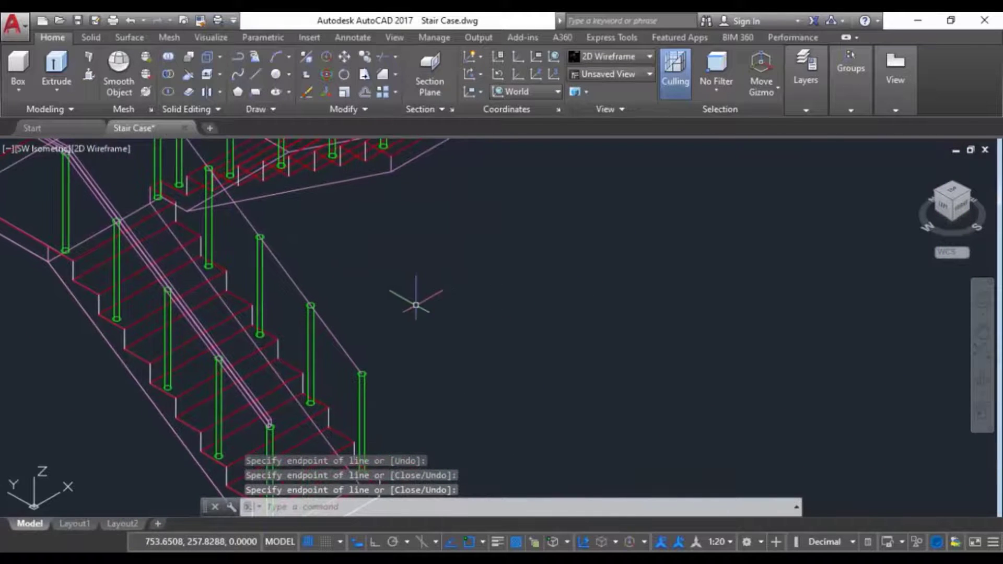
pyautogui.moveTo(377, 332); pyautogui.dragTo(349, 201, button='middle')
pyautogui.scroll(8, 246, 291)
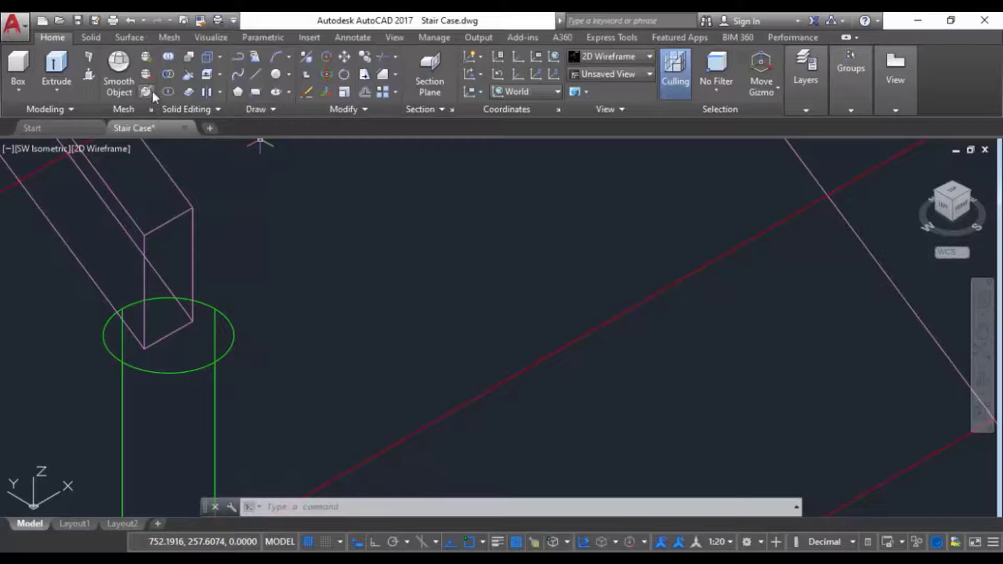
pyautogui.click(255, 92)
pyautogui.scroll(4, 131, 333)
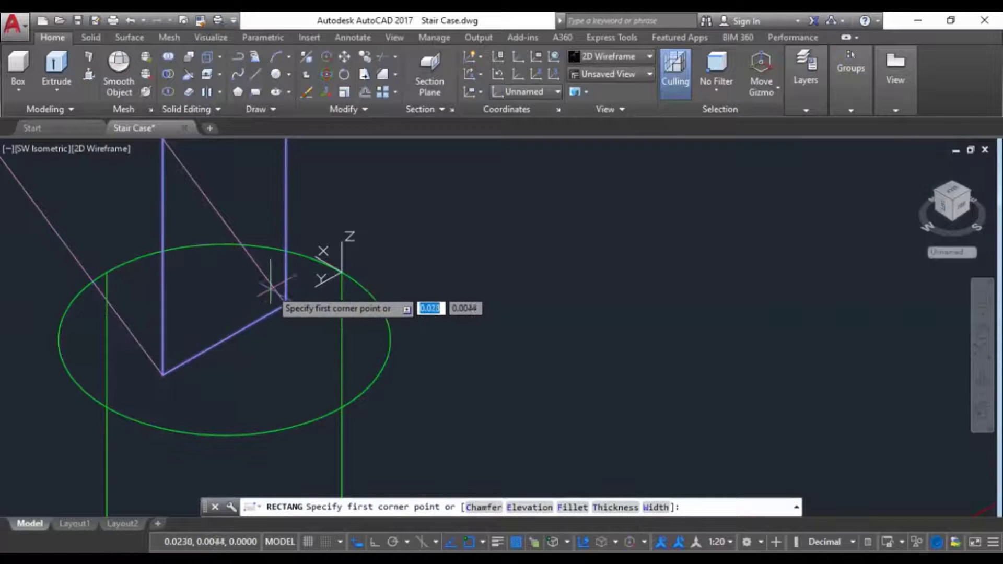
pyautogui.click(285, 303)
pyautogui.scroll(-2, 194, 246)
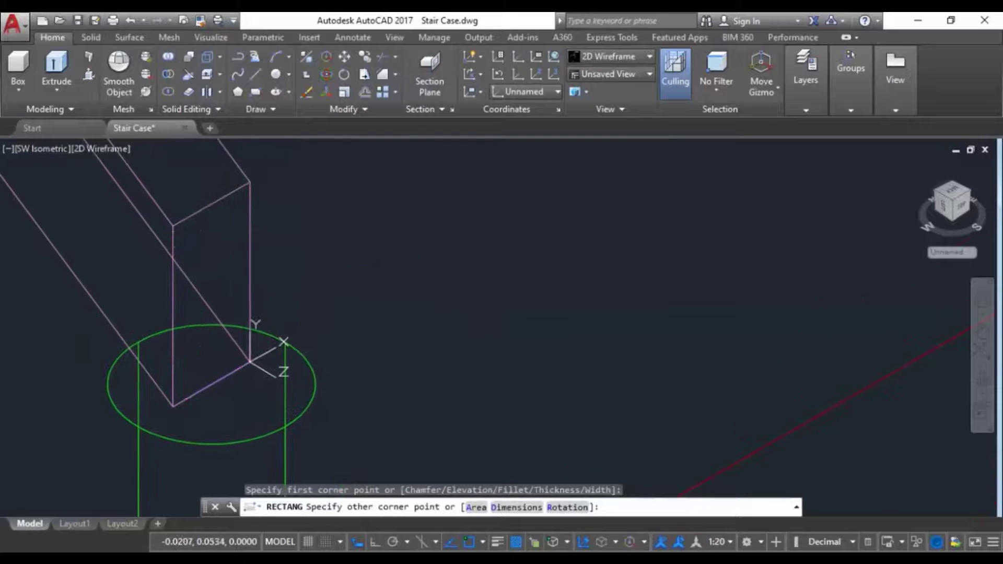
pyautogui.click(174, 228)
pyautogui.click(194, 213)
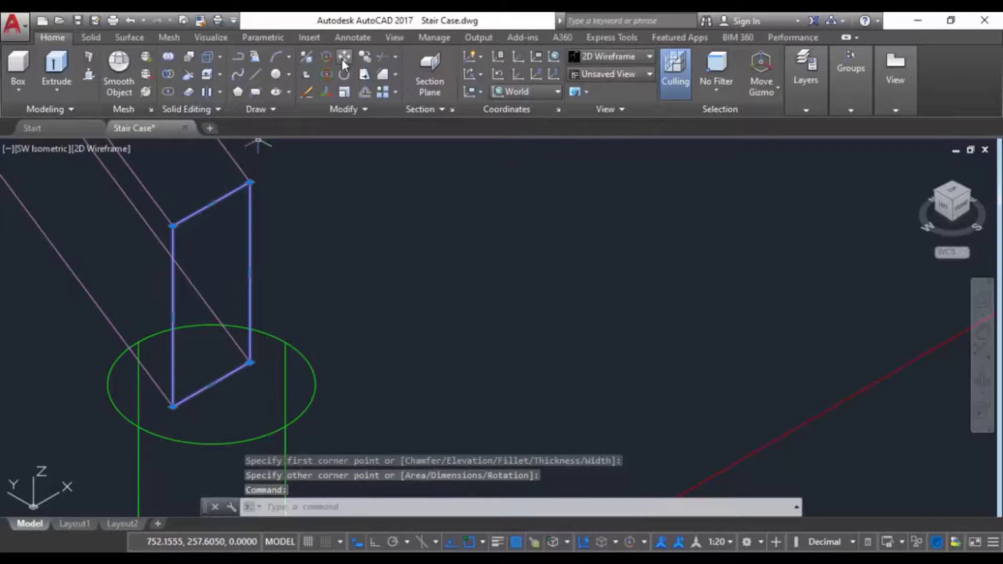
# Move the rectangle by its lower edge's midpoint to the top centre of the lower flight's bottom inner post.
pyautogui.click(344, 62)
pyautogui.click(212, 385)
pyautogui.scroll(-4, 323, 331)
pyautogui.moveTo(326, 338); pyautogui.dragTo(160, 473, button='middle')
pyautogui.moveTo(354, 365); pyautogui.dragTo(420, 420, button='middle')
pyautogui.scroll(-6, 421, 418)
pyautogui.scroll(4, 552, 368)
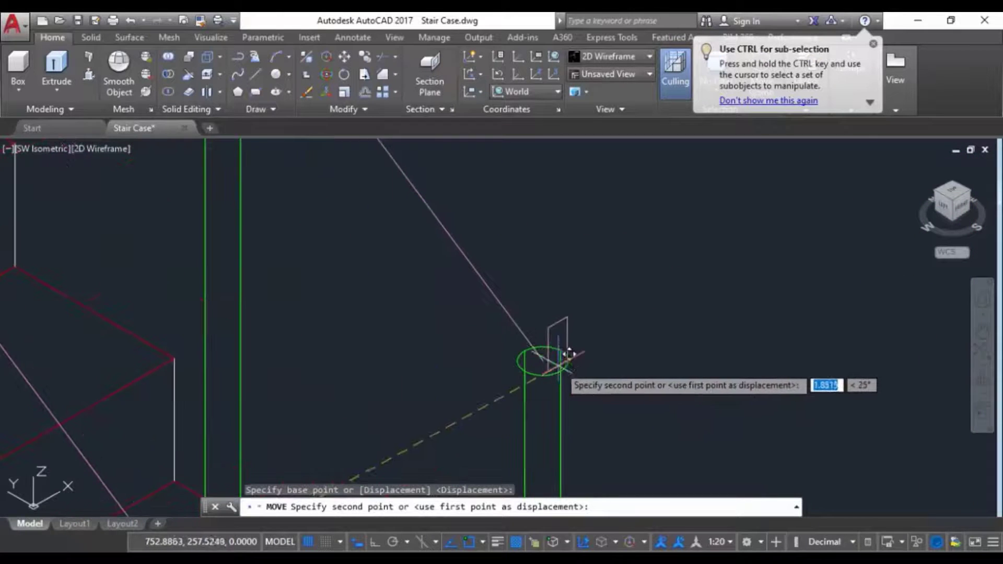
pyautogui.click(545, 362)
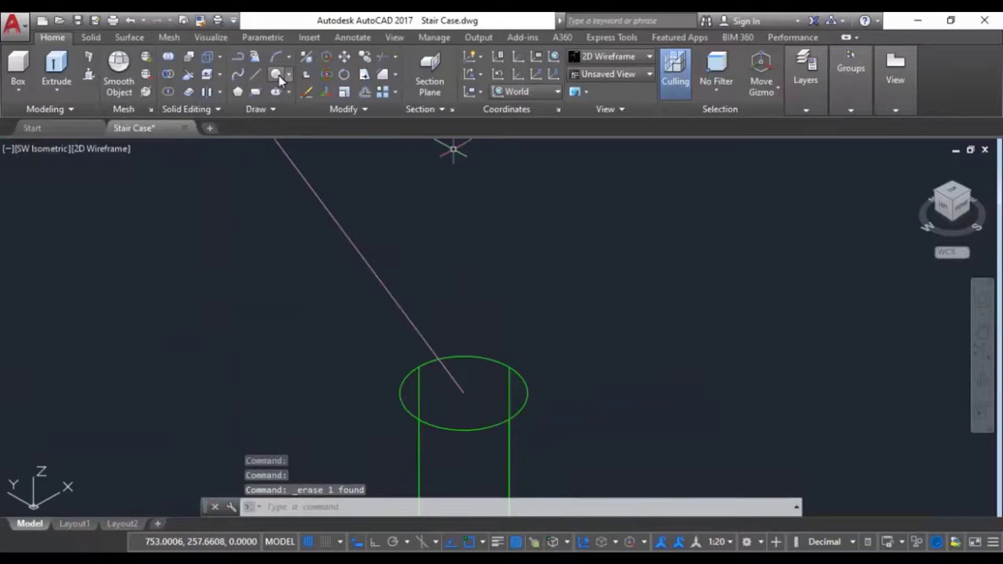
pyautogui.click(276, 75)
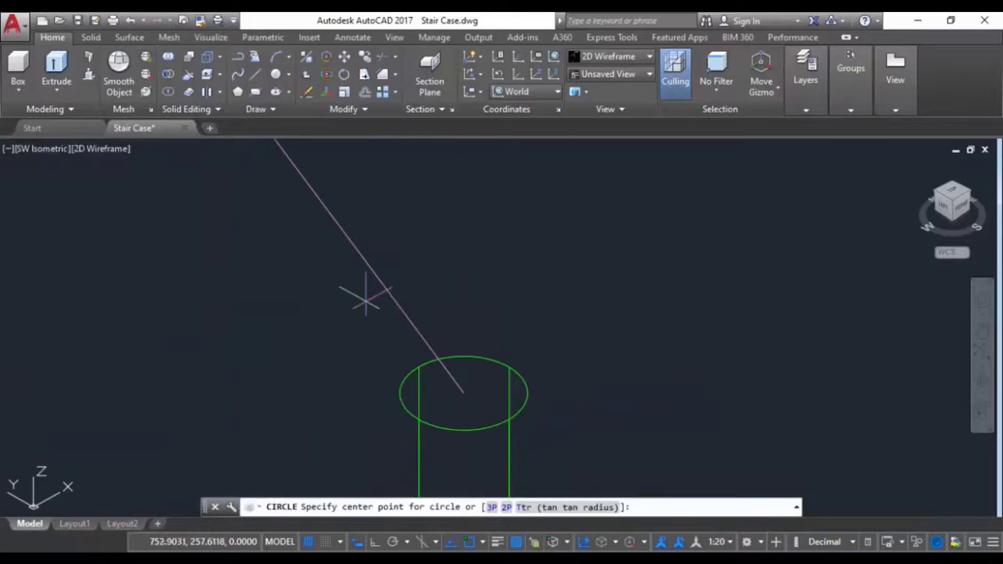
pyautogui.click(461, 392)
pyautogui.press('Escape')
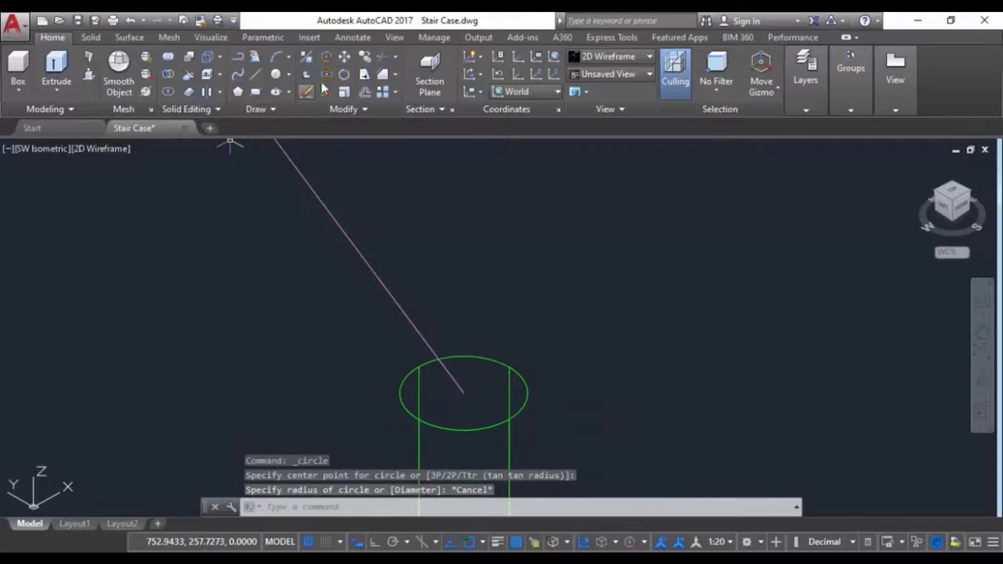
# Draw a circle with radius .02 on the vertical front face of the lower flight's bottom step.
pyautogui.click(280, 74)
pyautogui.scroll(-4, 557, 360)
pyautogui.moveTo(542, 413); pyautogui.dragTo(524, 240, button='middle')
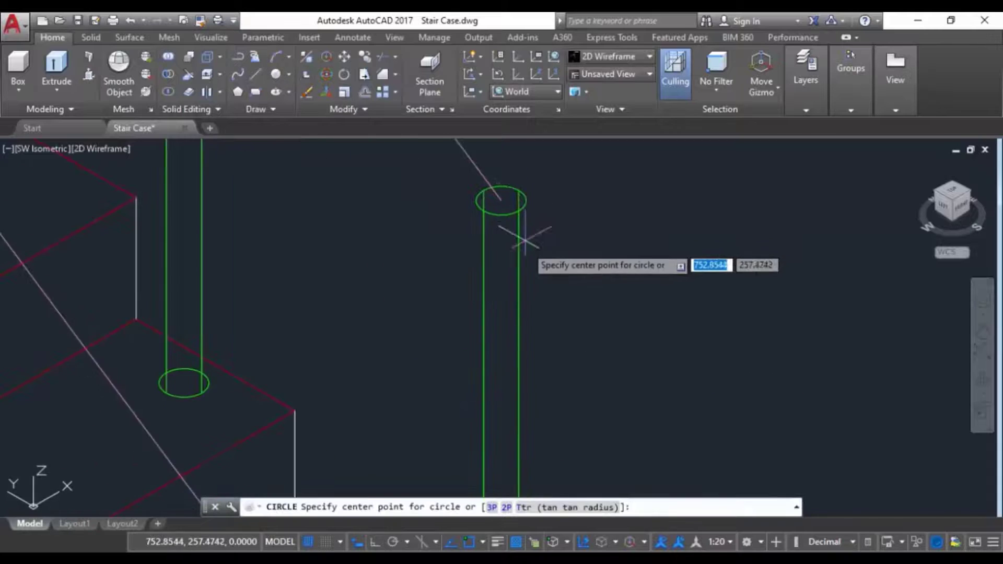
pyautogui.scroll(-10, 531, 278)
pyautogui.scroll(6, 515, 335)
pyautogui.scroll(3, 522, 337)
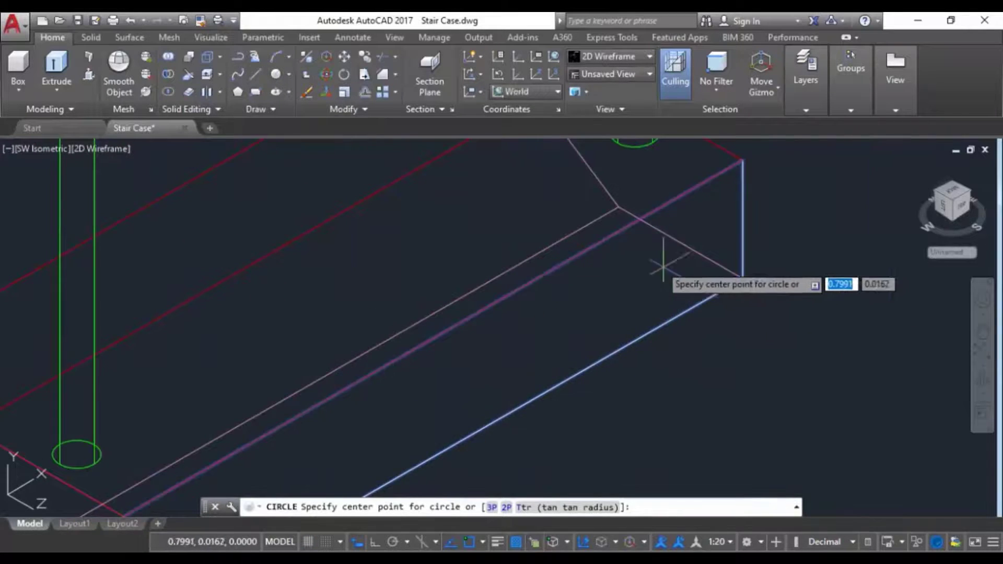
pyautogui.scroll(3, 653, 261)
pyautogui.click(609, 314)
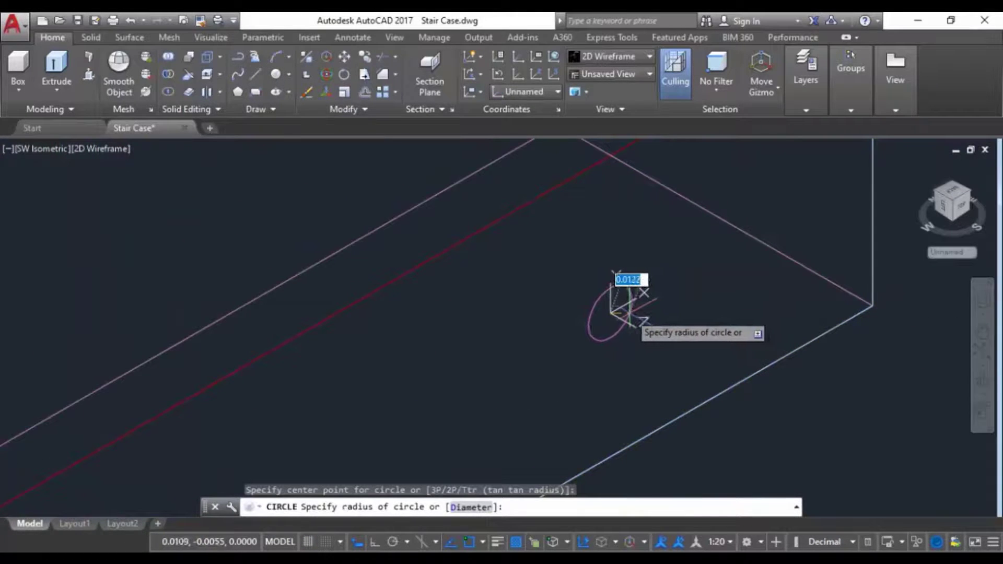
pyautogui.scroll(5, 630, 312)
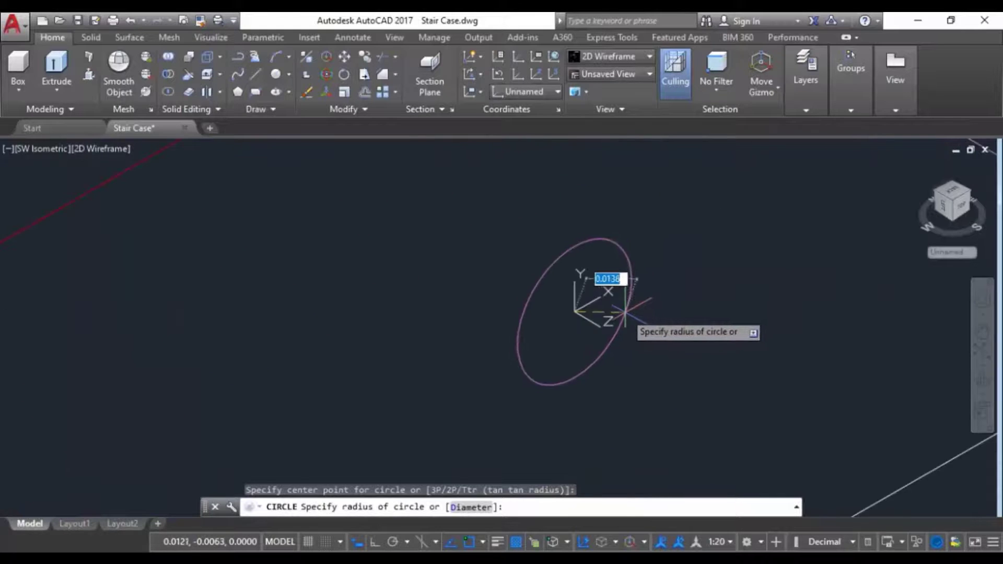
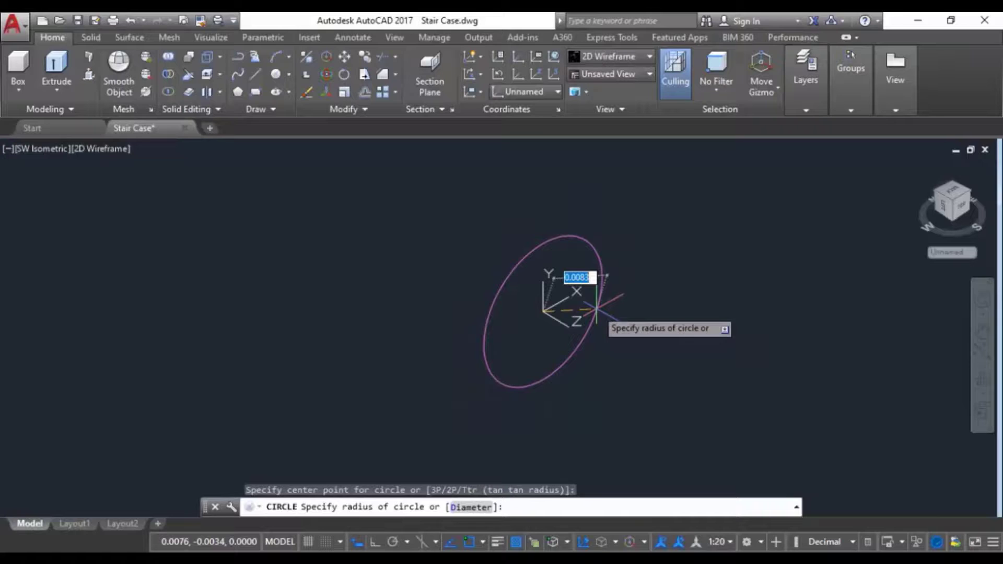
pyautogui.write('02')
pyautogui.press('Return')
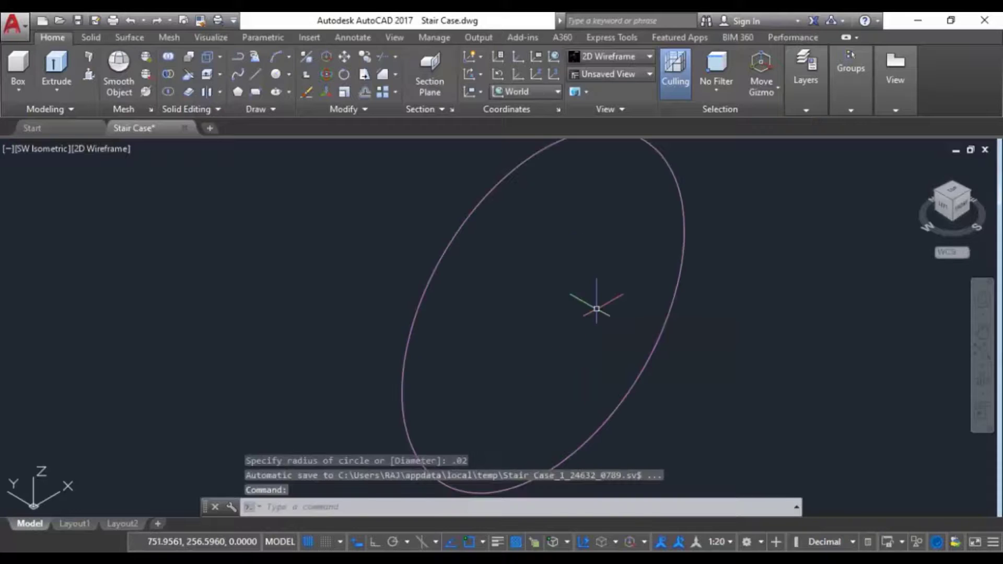
# Move the circle by its centre to the top centre of the lower flight's bottom inner post.
pyautogui.scroll(-5, 593, 308)
pyautogui.scroll(-5, 592, 309)
pyautogui.click(502, 307)
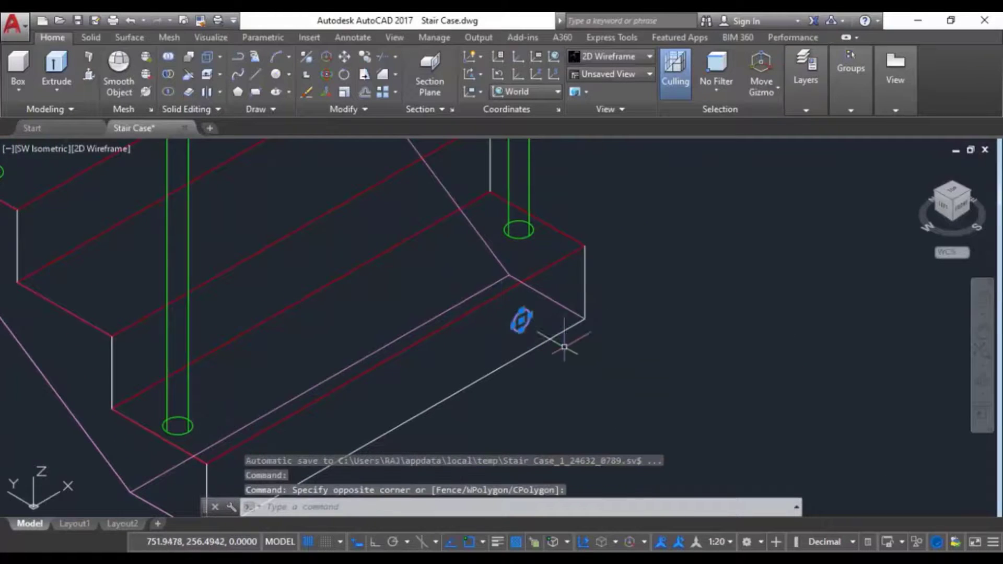
pyautogui.click(346, 58)
pyautogui.scroll(3, 536, 366)
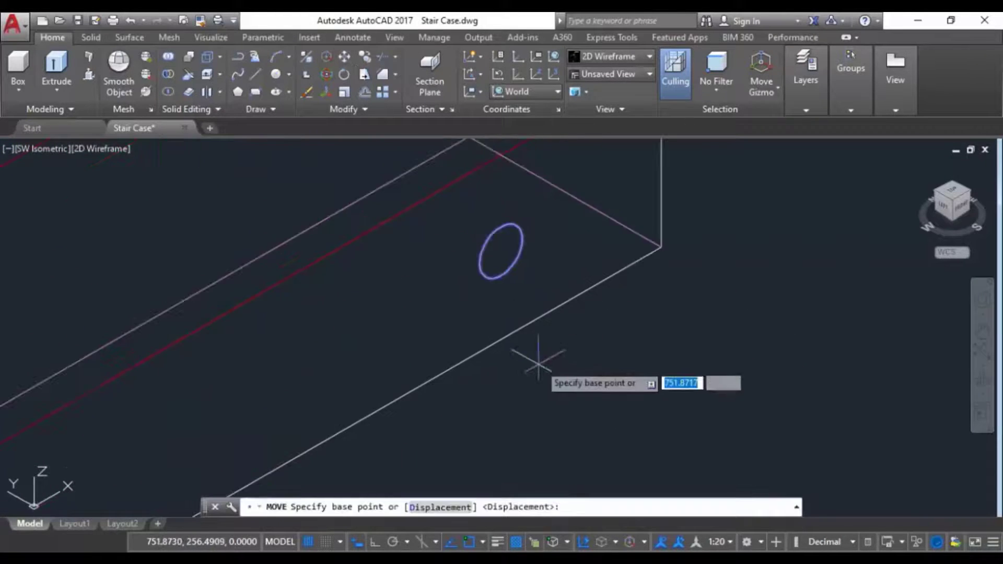
pyautogui.click(501, 252)
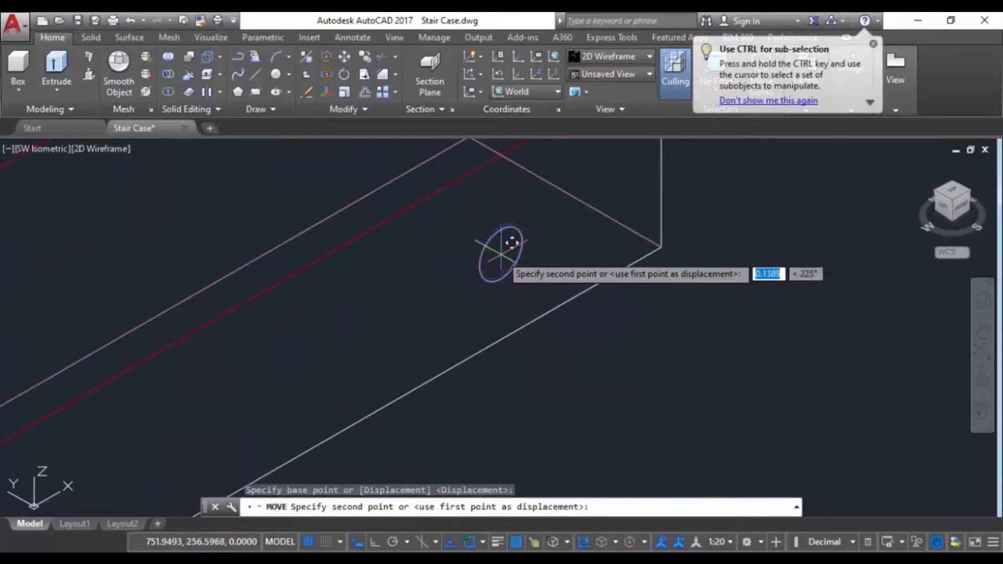
pyautogui.scroll(-5, 513, 239)
pyautogui.scroll(5, 444, 220)
pyautogui.click(455, 204)
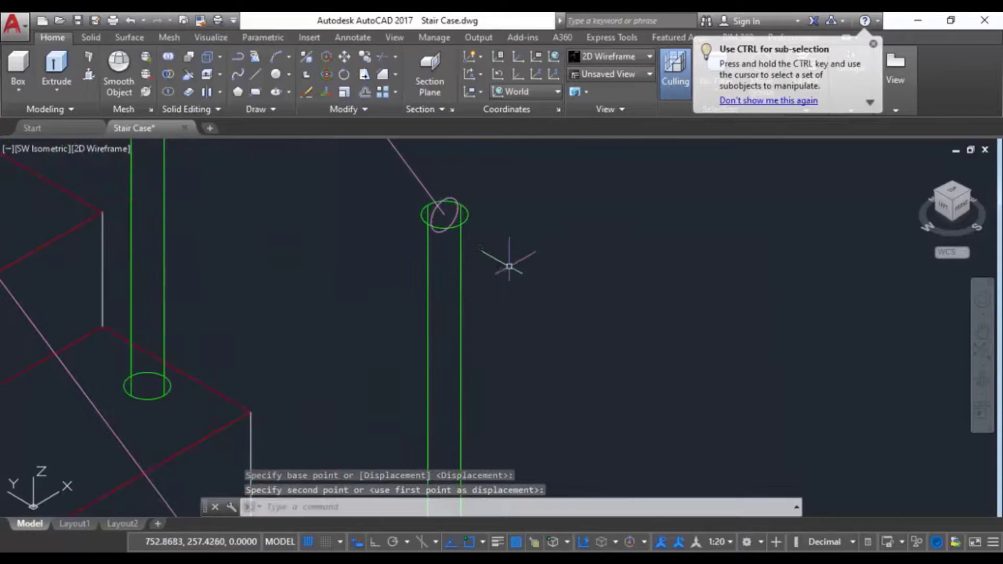
# Extrude the circle along the inner handrail polyline using the Path option.
pyautogui.moveTo(511, 261); pyautogui.dragTo(459, 313, button='middle')
pyautogui.scroll(3, 452, 316)
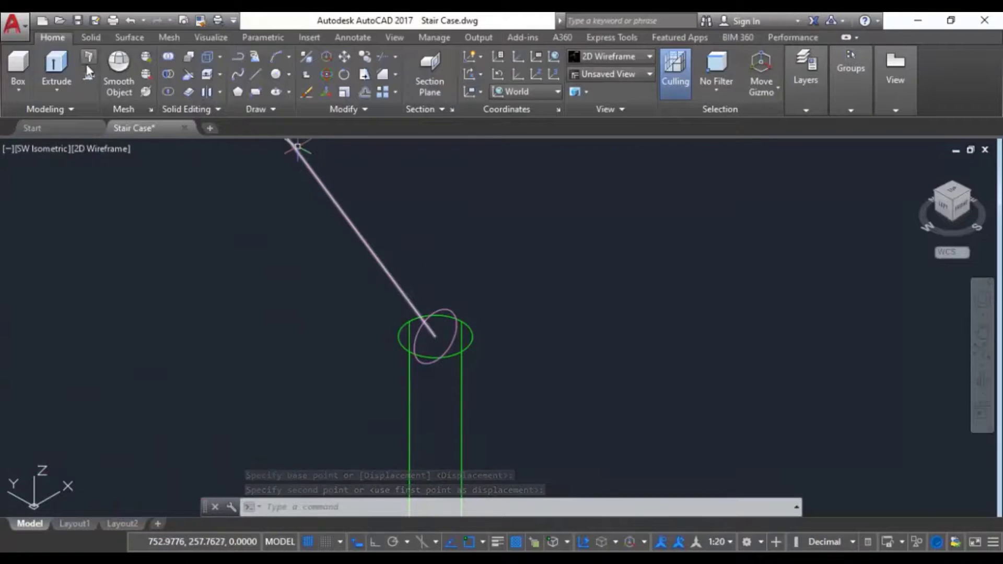
pyautogui.click(448, 314)
pyautogui.press('Return')
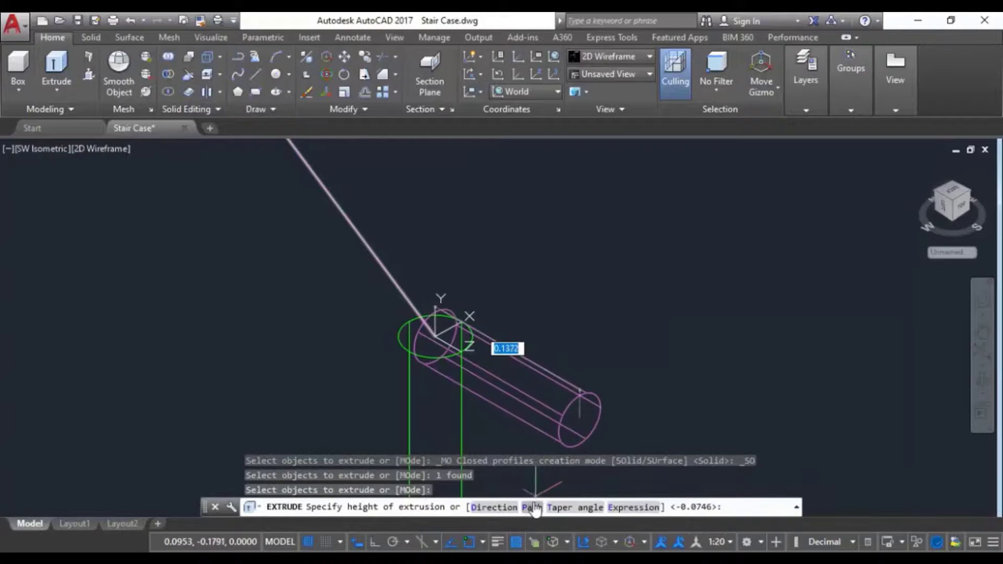
pyautogui.click(532, 506)
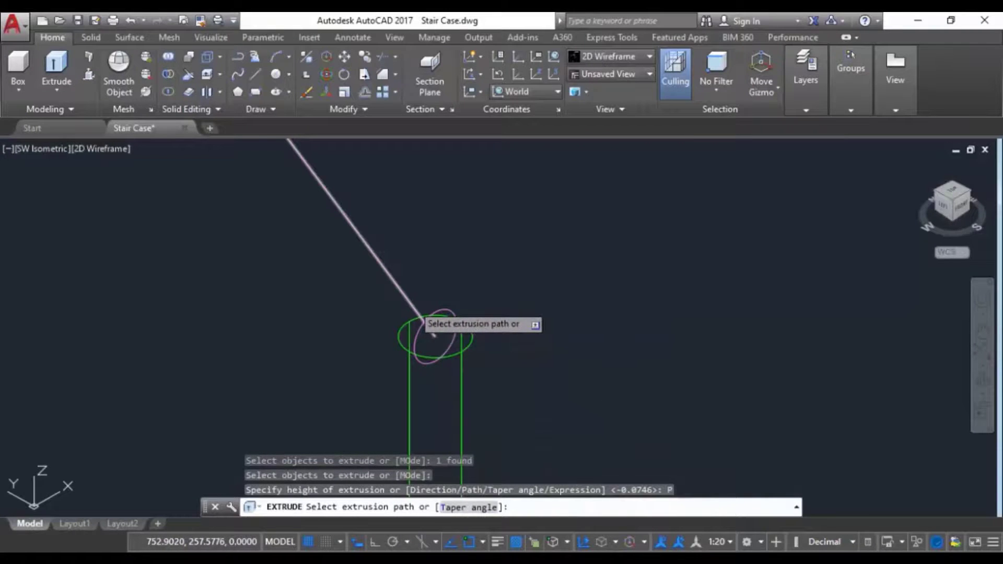
pyautogui.click(426, 319)
# Examine the round inner handrail's upper end and its landing corners in the SW and NW Isometric views.
pyautogui.scroll(-5, 488, 385)
pyautogui.scroll(8, 574, 224)
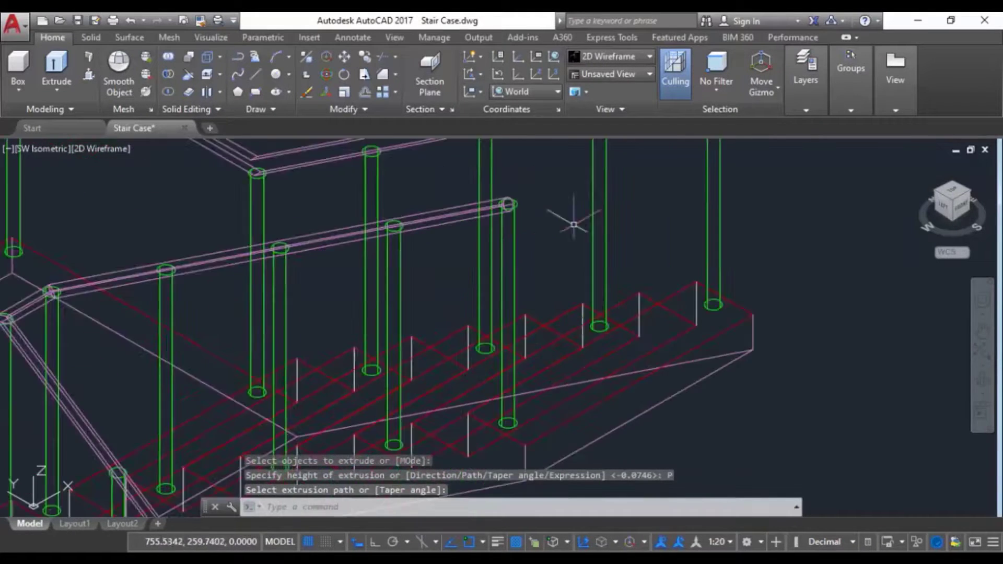
pyautogui.scroll(3, 506, 220)
pyautogui.scroll(-5, 506, 221)
pyautogui.scroll(-3, 364, 254)
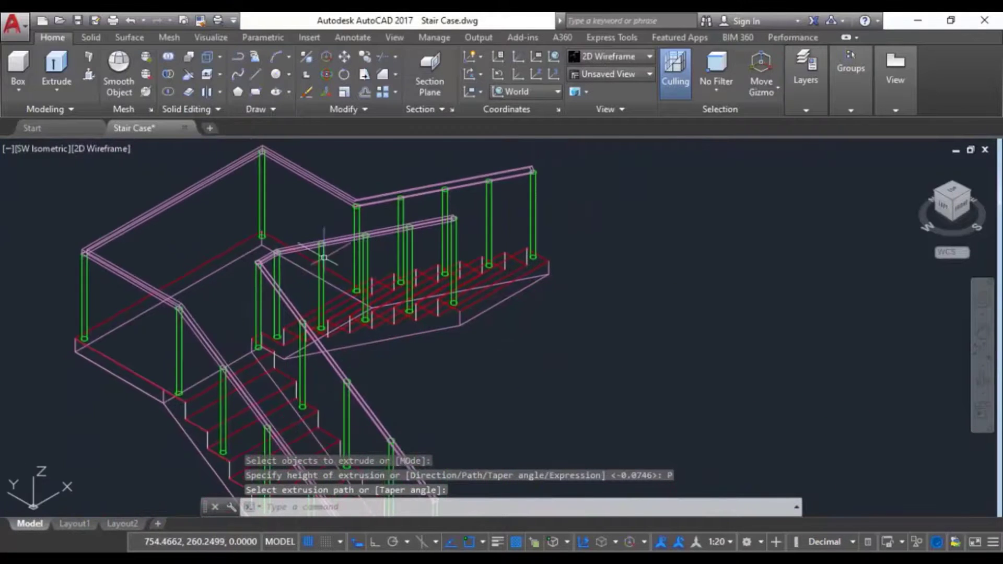
pyautogui.scroll(10, 204, 245)
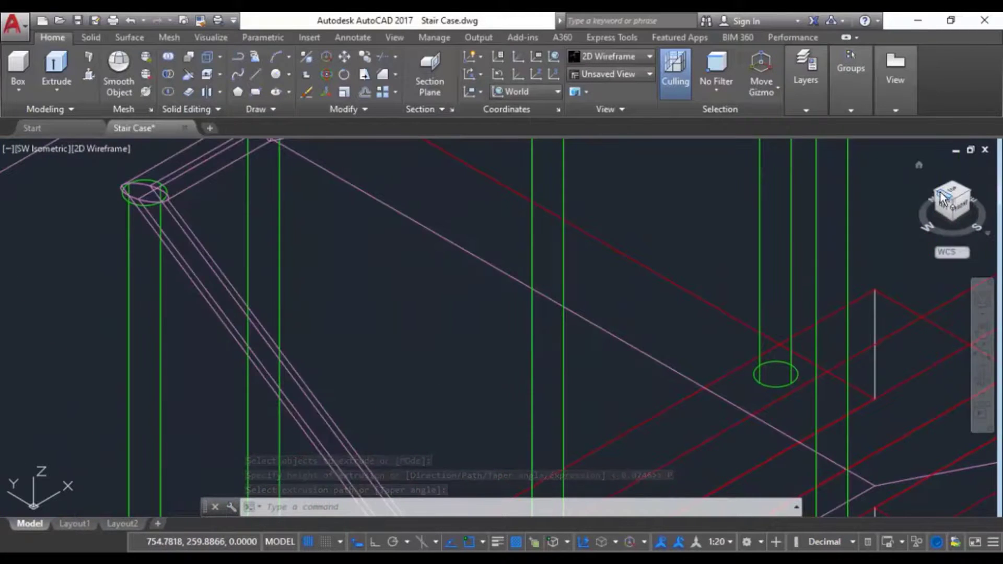
pyautogui.click(942, 197)
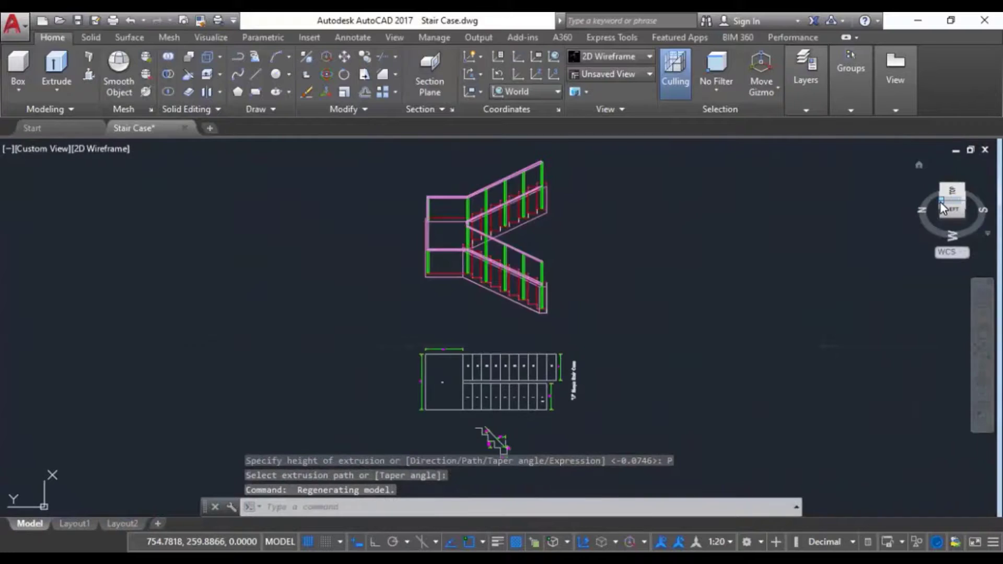
pyautogui.scroll(8, 409, 293)
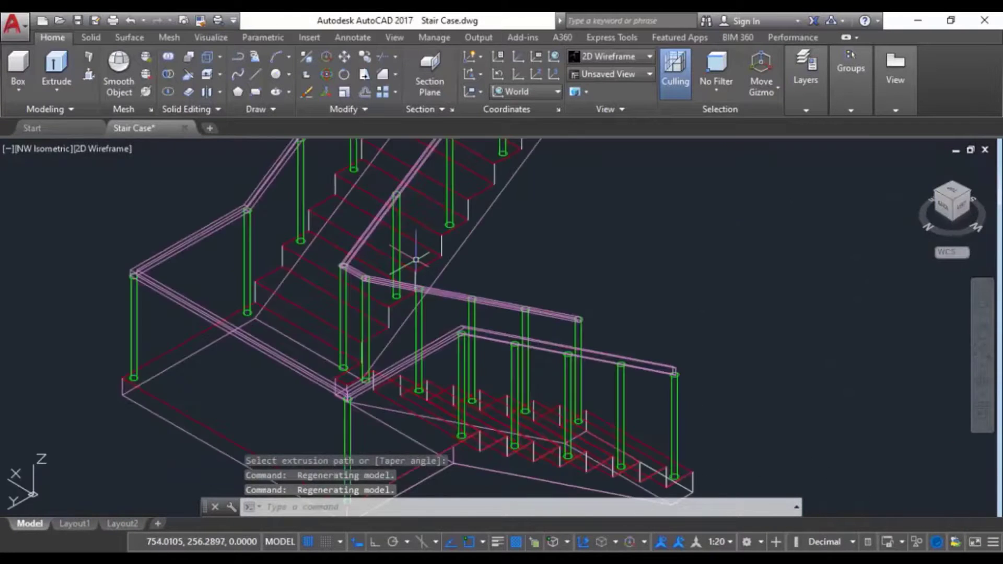
pyautogui.scroll(-6, 409, 293)
pyautogui.scroll(-3, 366, 290)
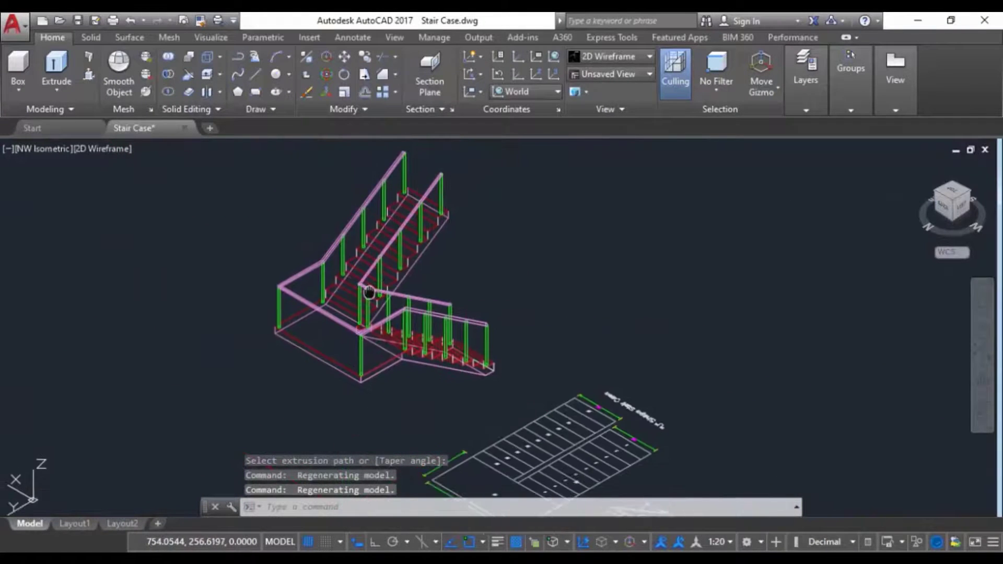
pyautogui.moveTo(365, 291); pyautogui.dragTo(360, 282, button='middle')
pyautogui.scroll(2, 410, 282)
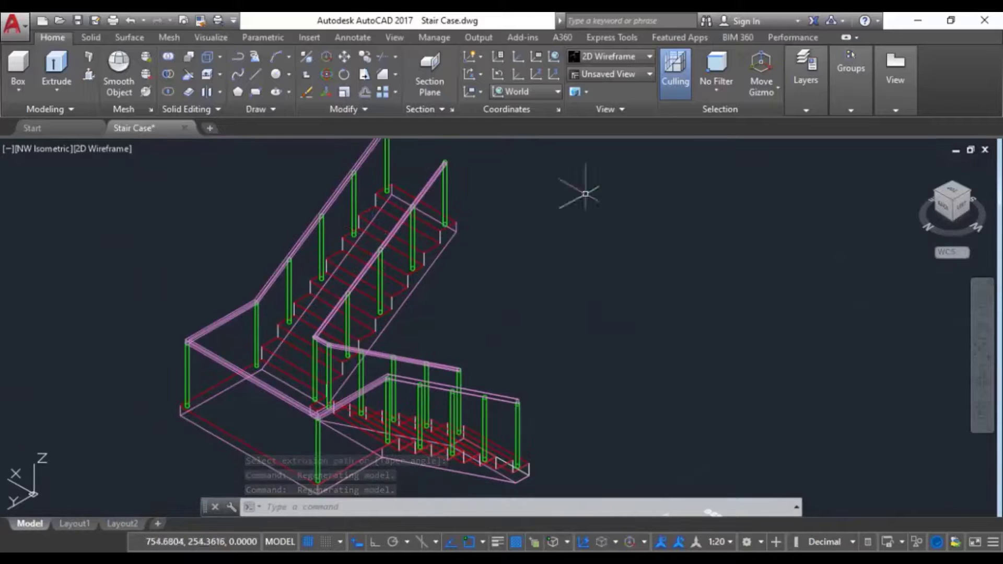
# Apply the Conceptual visual style and examine the staircase's landing, flights and railings from the NW Isometric view.
pyautogui.click(618, 56)
pyautogui.click(664, 98)
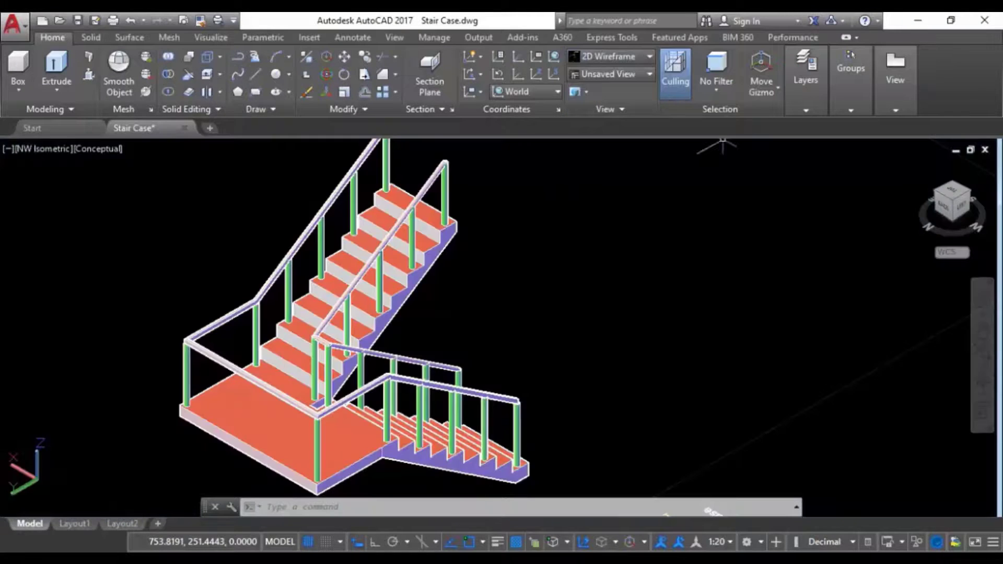
pyautogui.moveTo(541, 243); pyautogui.dragTo(513, 197, button='middle')
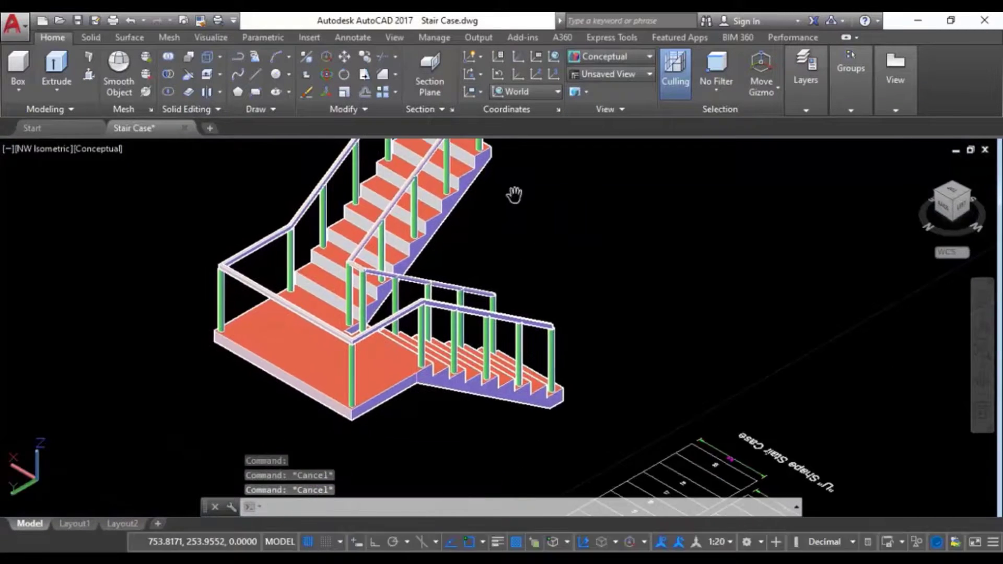
pyautogui.scroll(3, 513, 197)
pyautogui.scroll(-3, 324, 276)
pyautogui.scroll(5, 361, 284)
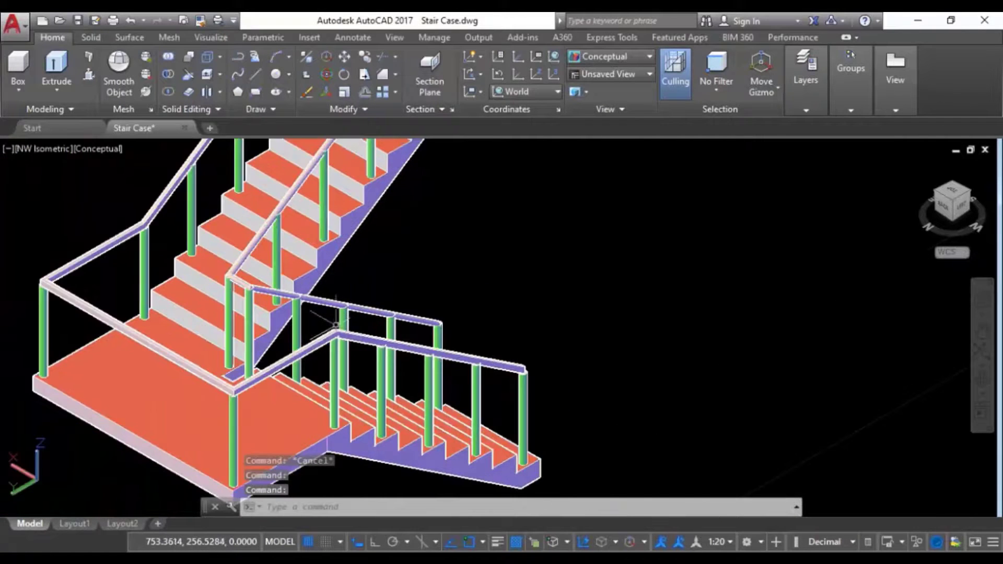
pyautogui.moveTo(345, 316); pyautogui.dragTo(445, 358, button='middle')
pyautogui.scroll(-6, 452, 238)
pyautogui.scroll(3, 382, 247)
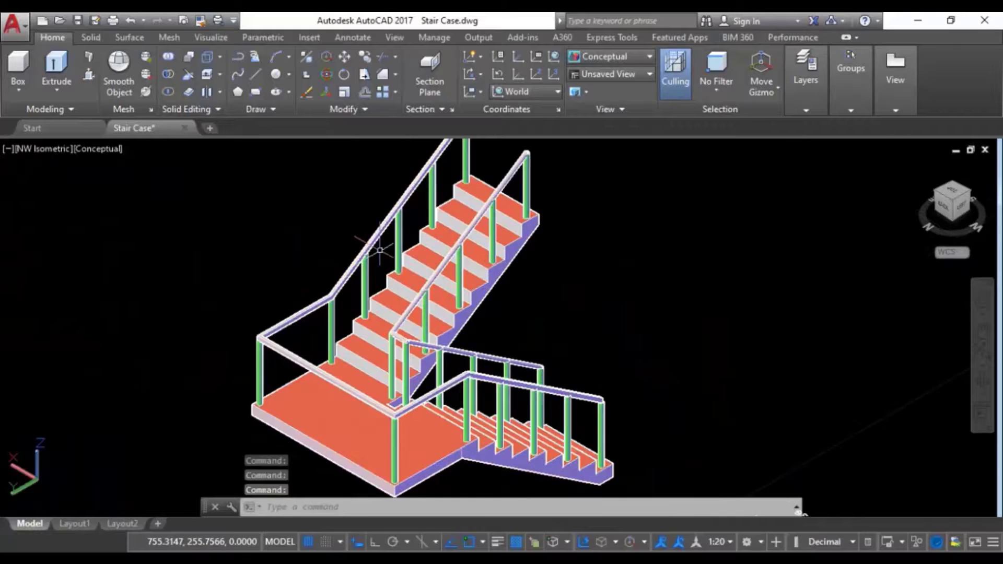
pyautogui.scroll(-4, 381, 247)
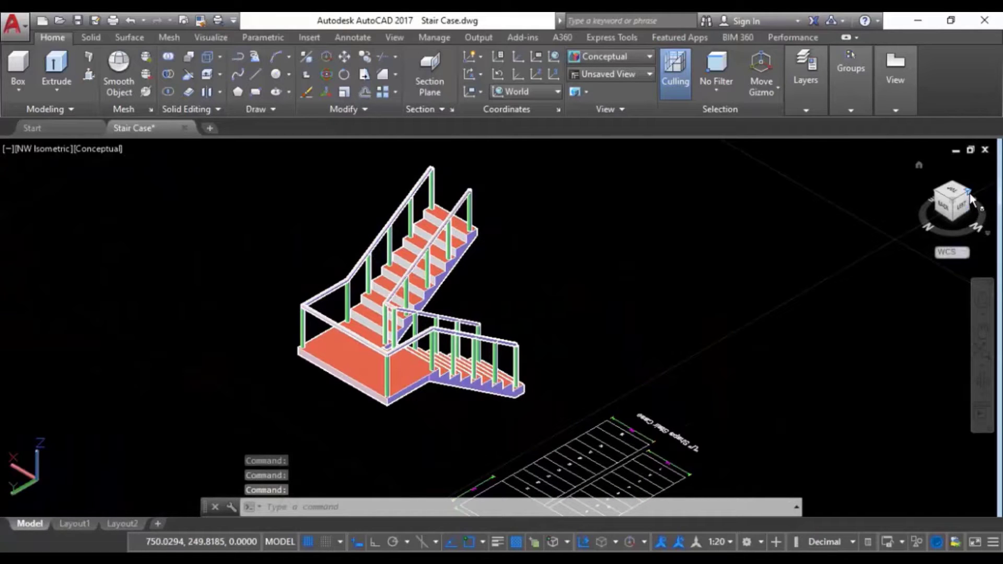
# Examine the shaded staircase in the Front view and beside its 2D plan in the Top view.
pyautogui.moveTo(970, 199); pyautogui.dragTo(935, 217)
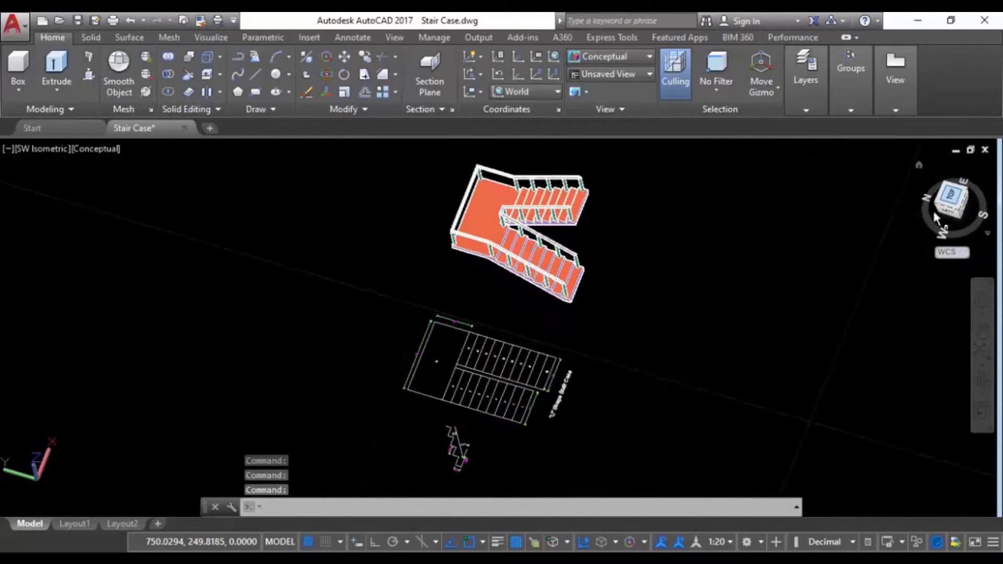
pyautogui.click(982, 204)
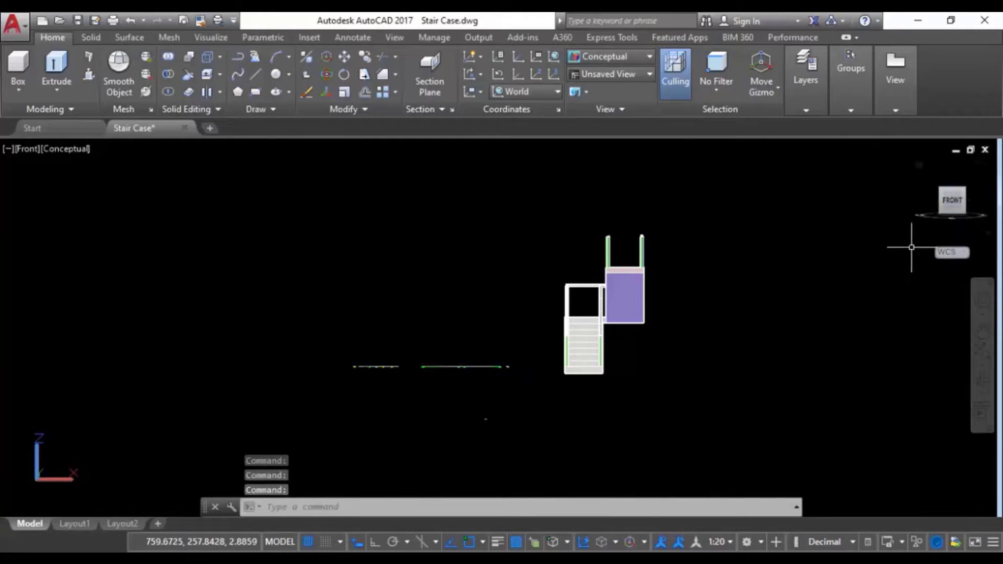
pyautogui.click(953, 181)
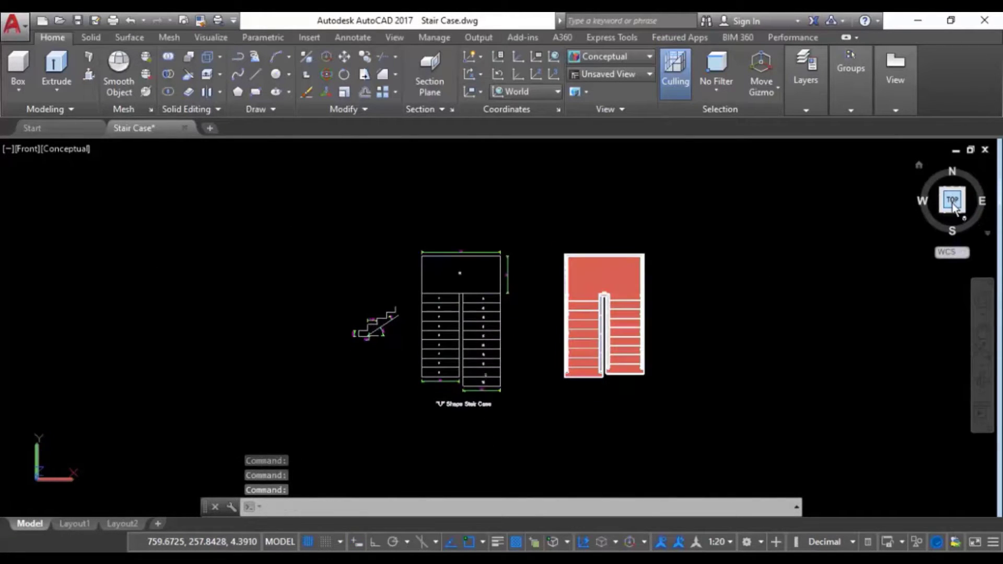
pyautogui.moveTo(530, 313)
pyautogui.mouseDown(button='middle')
pyautogui.moveTo(647, 314)
pyautogui.moveTo(647, 331)
pyautogui.mouseUp(button='middle')
pyautogui.moveTo(758, 309); pyautogui.dragTo(757, 310, button='middle')
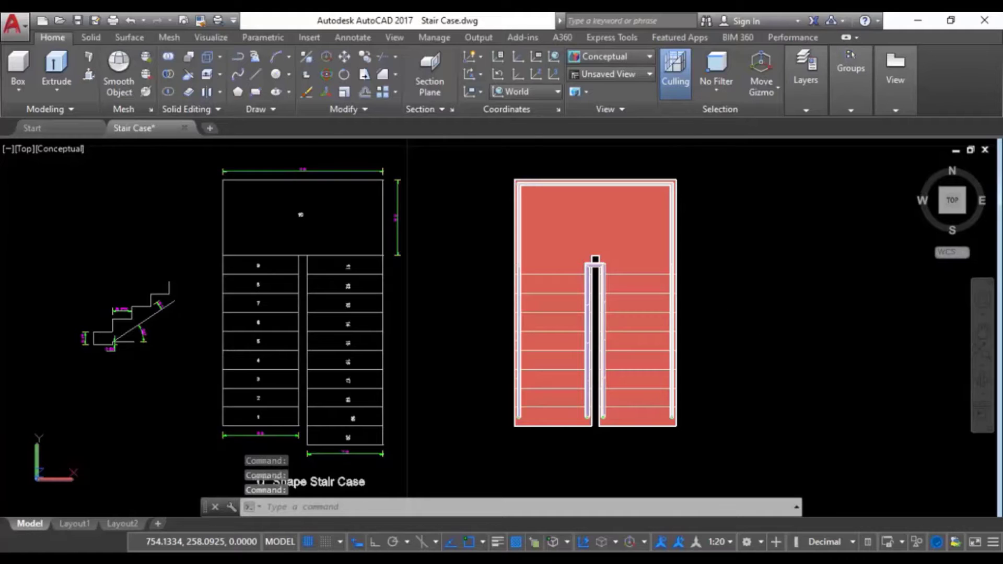
pyautogui.hotkey('ctrl', 'a')
pyautogui.press('Escape')
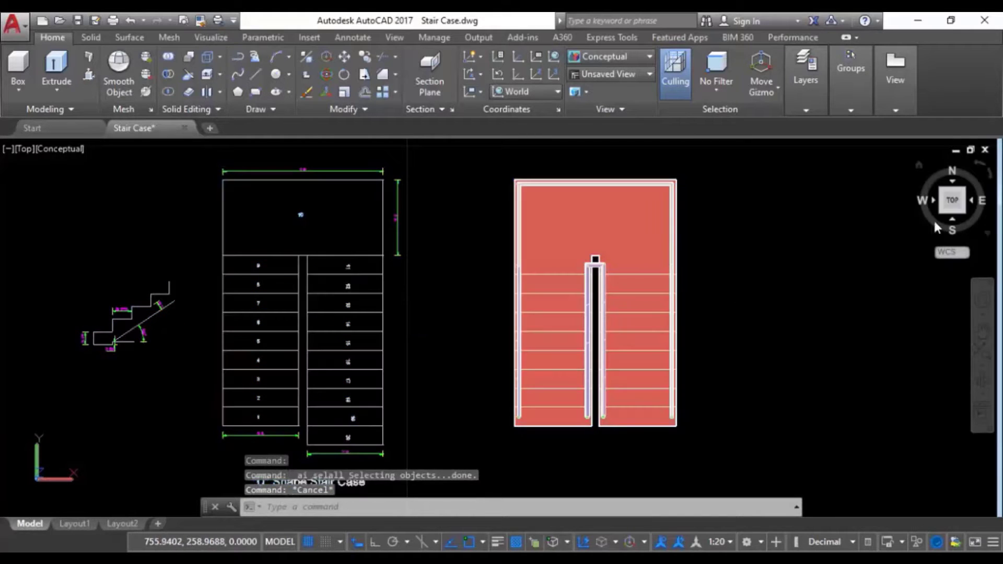
# Return to the SW Isometric view and frame the shaded staircase closely for a final look.
pyautogui.click(943, 213)
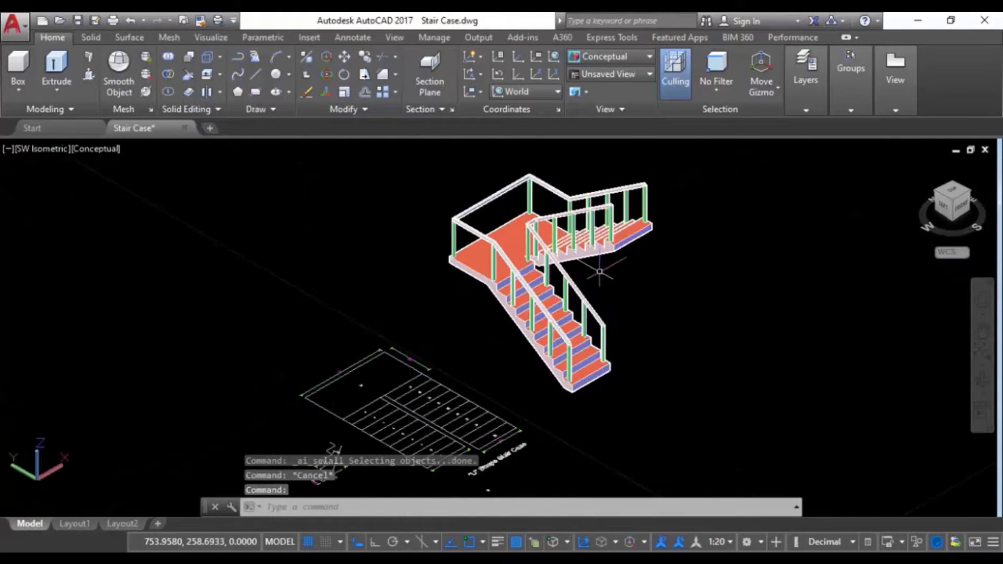
pyautogui.scroll(-4, 677, 250)
pyautogui.moveTo(676, 250); pyautogui.dragTo(609, 299, button='middle')
pyautogui.scroll(3, 642, 278)
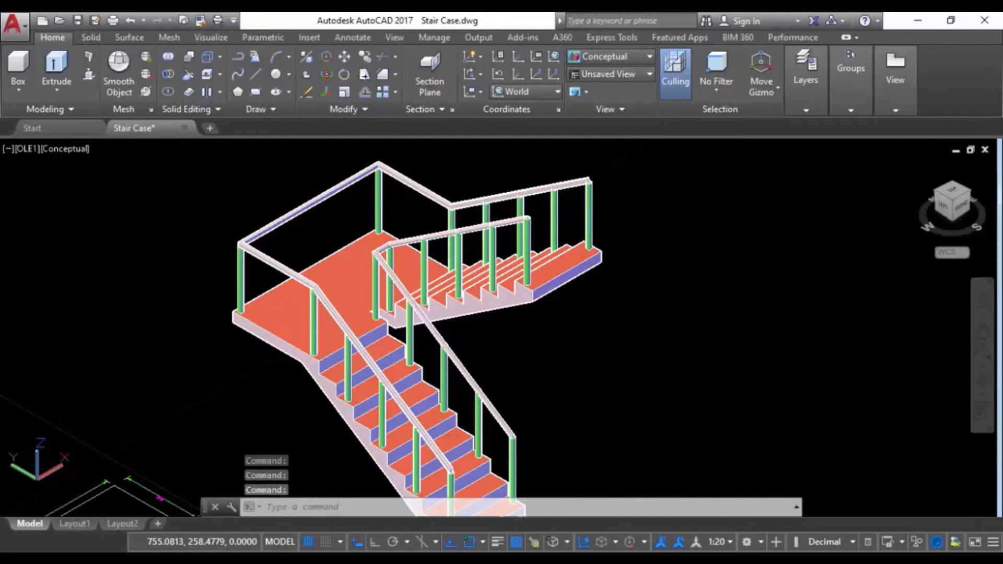